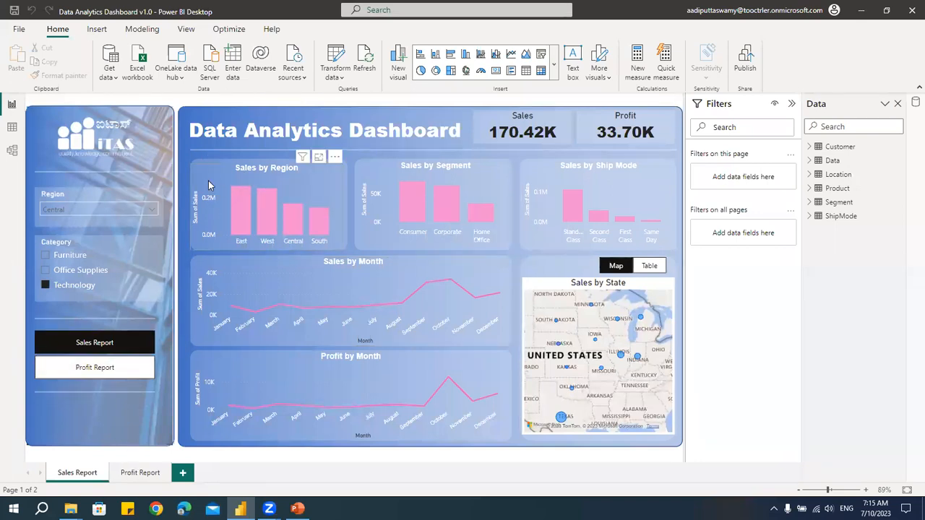
click(214, 163)
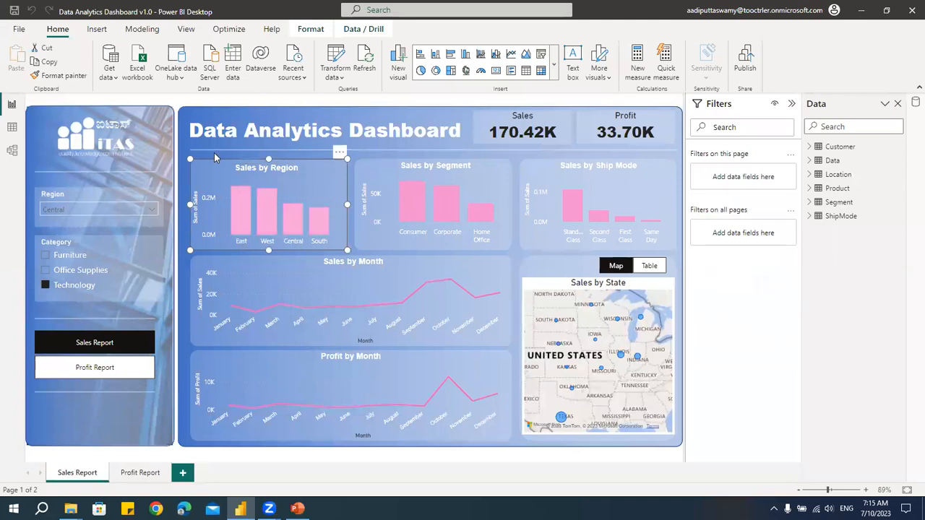
click(214, 152)
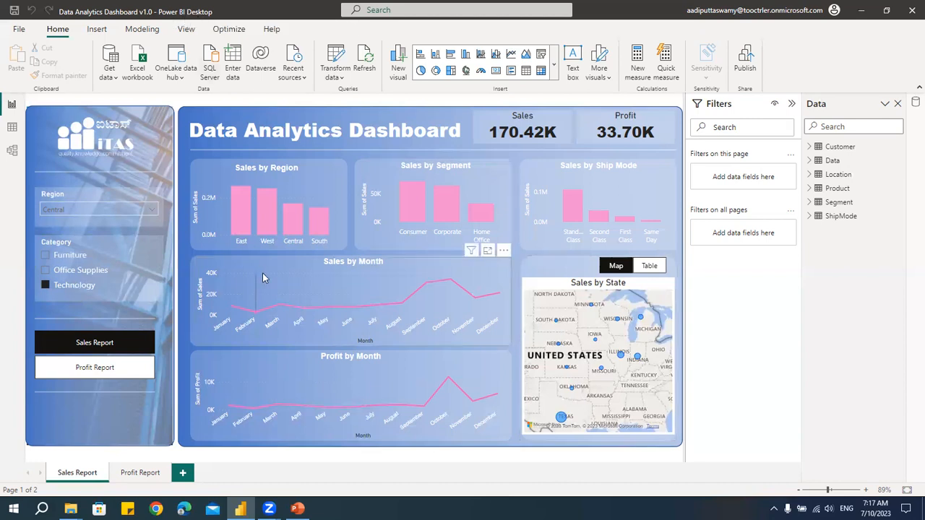
mouse_move(263, 275)
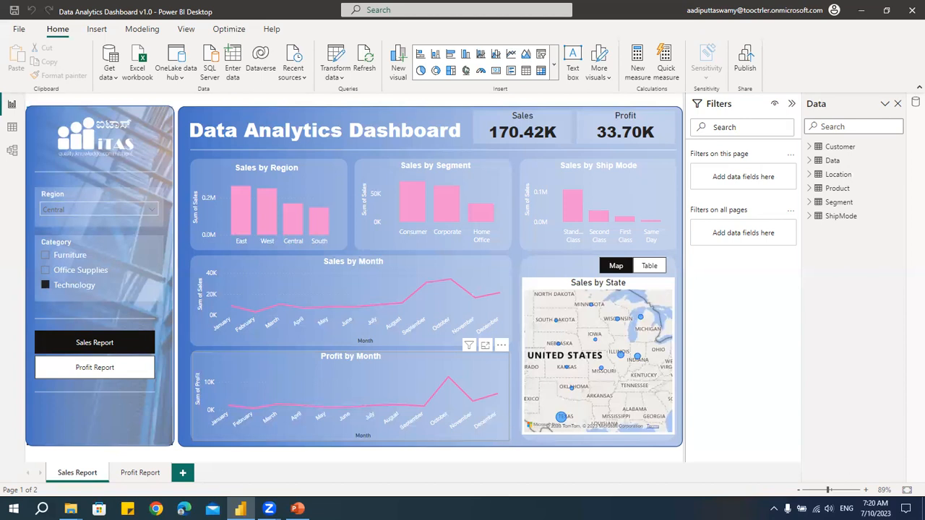
Publish the dashboard report to My workspace in the Power BI service, saving the pending changes
click(749, 63)
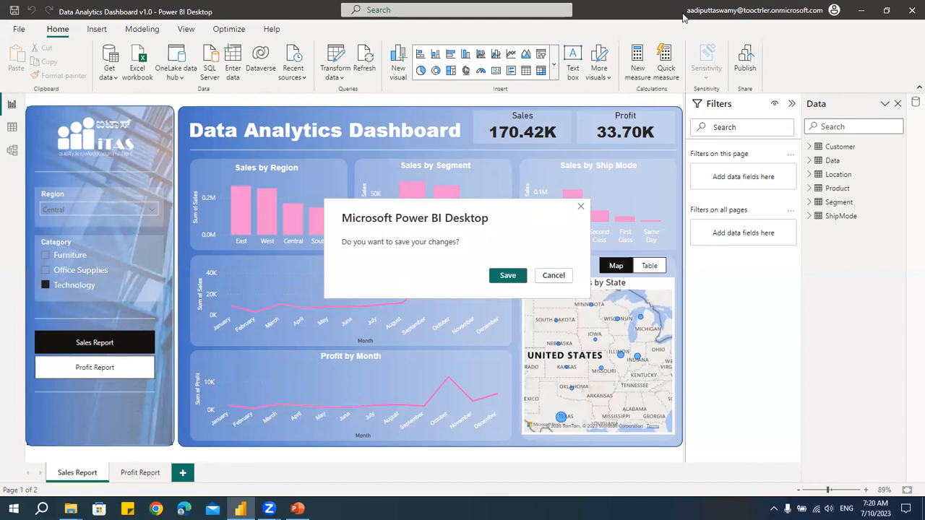
click(509, 277)
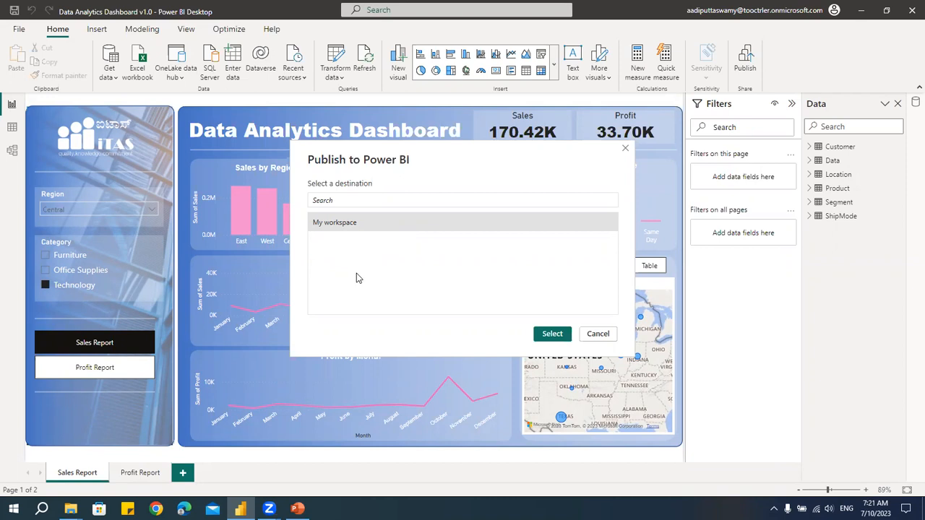
click(553, 335)
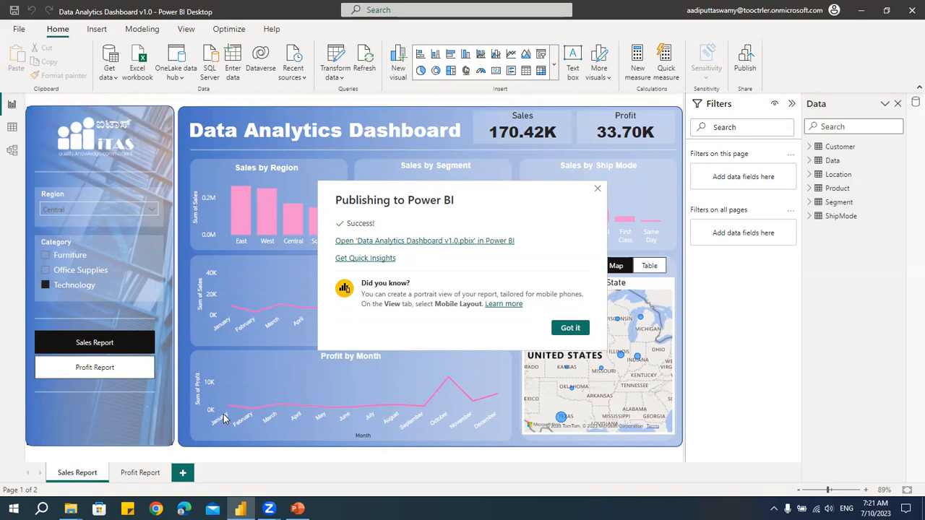
Switch to Microsoft Edge, open app.powerbi.com and sign in to the Power BI service with the first listed account
click(184, 509)
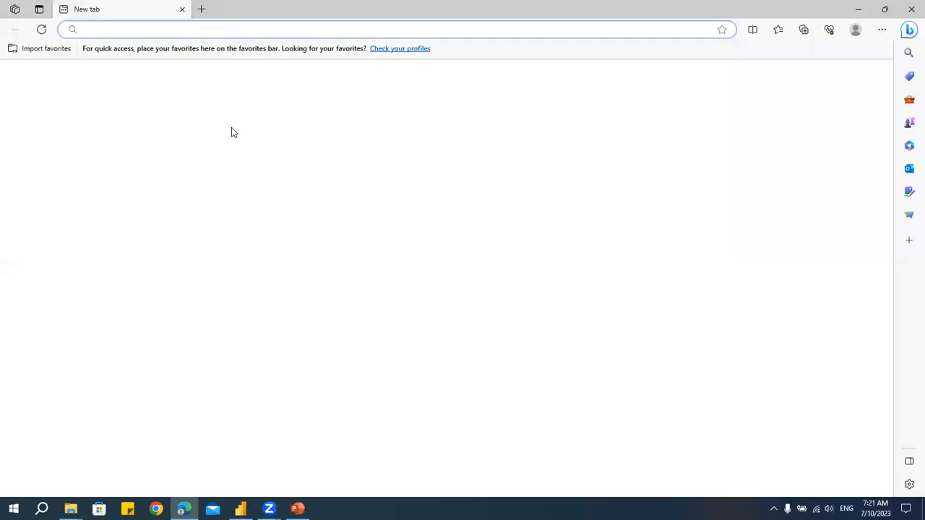
click(240, 31)
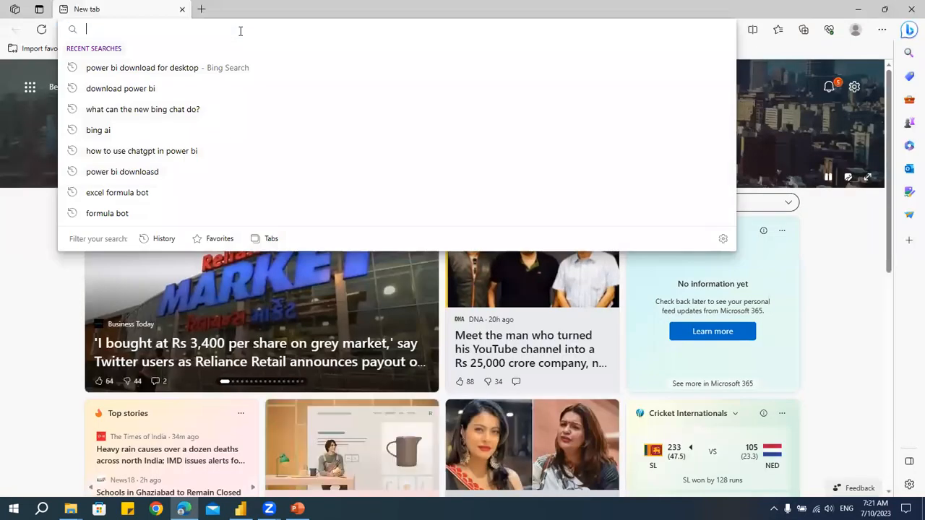
text(app)
key(Return)
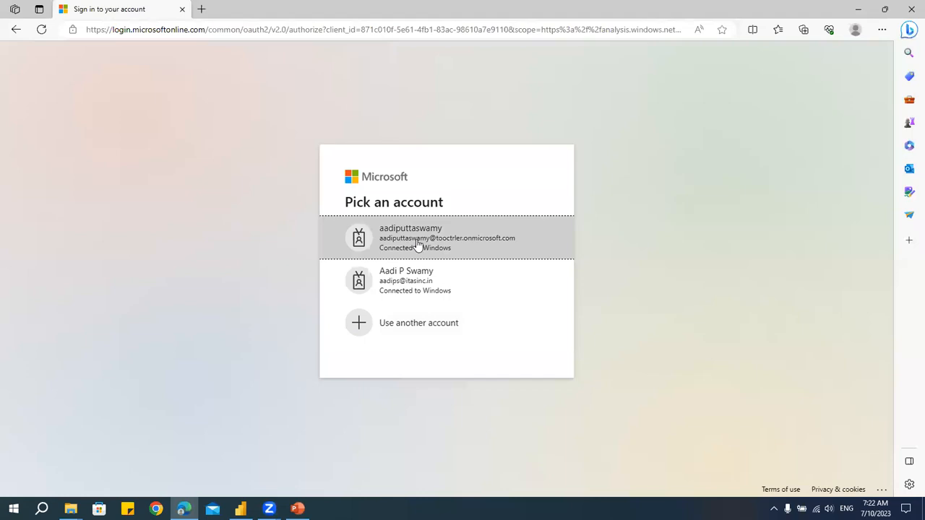
click(417, 244)
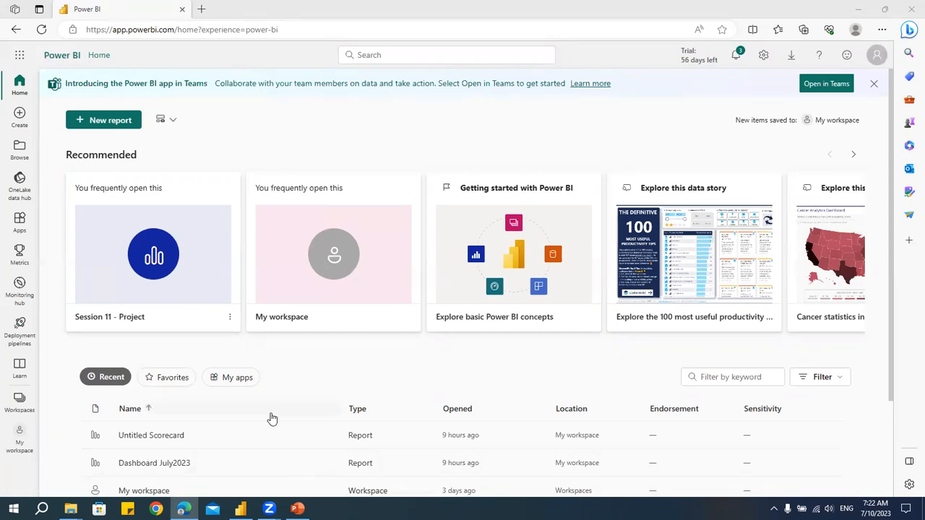
scroll(272, 419, down, 3)
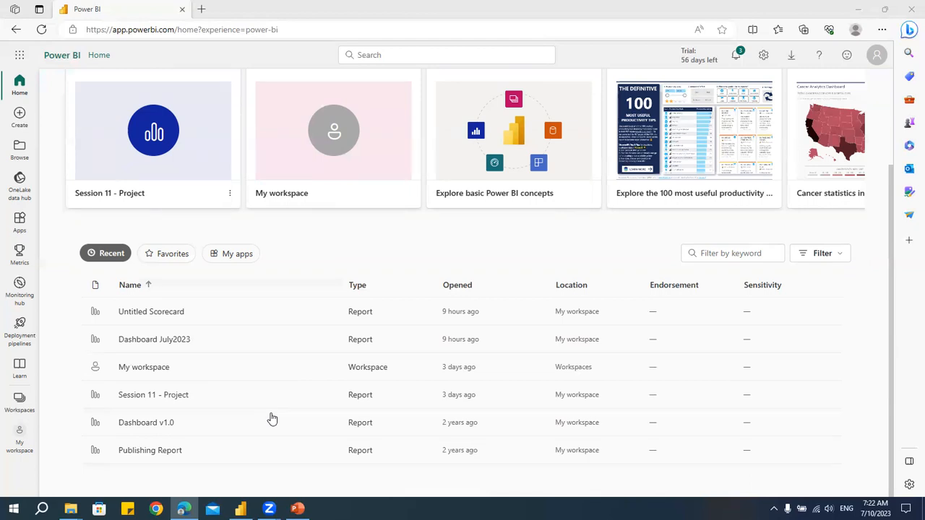
scroll(272, 419, up, 3)
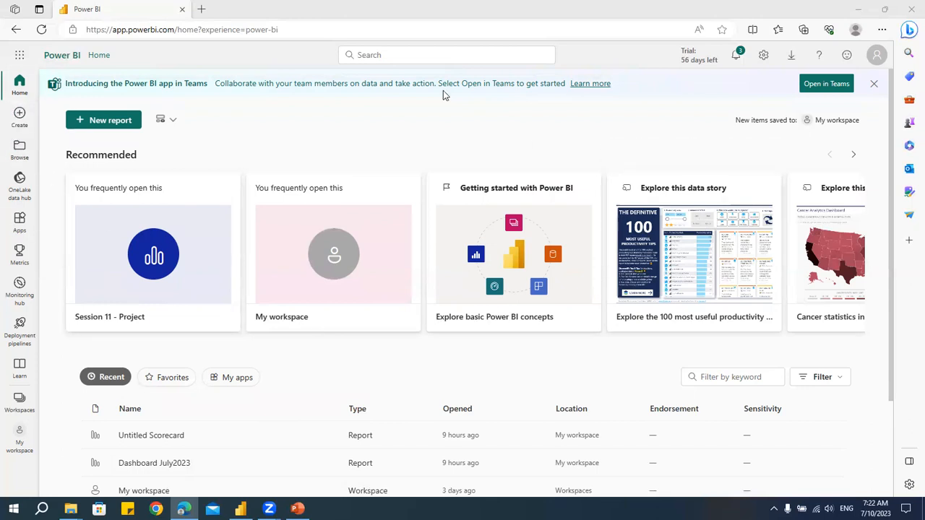
click(877, 55)
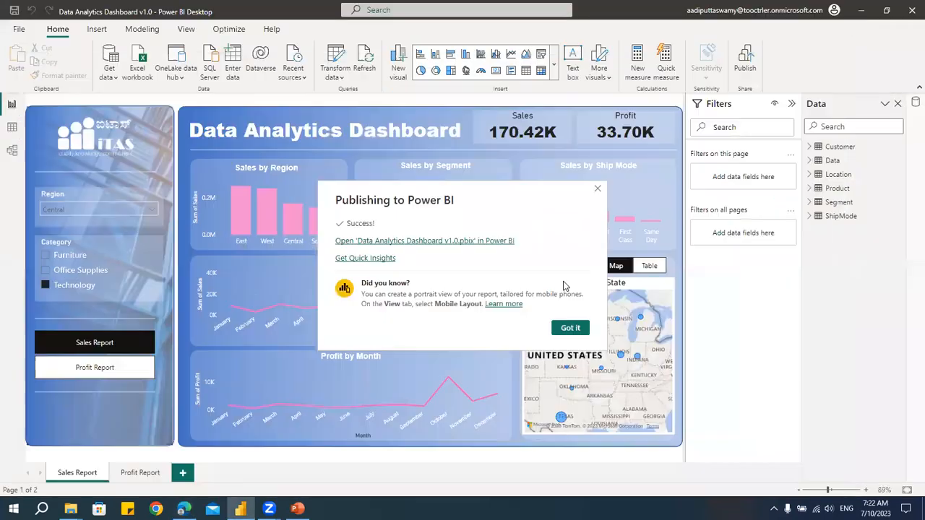
From the publishing confirmation in Power BI Desktop, open 'Data Analytics Dashboard v1.0.pbix' in the Power BI service, using the first listed account
click(454, 242)
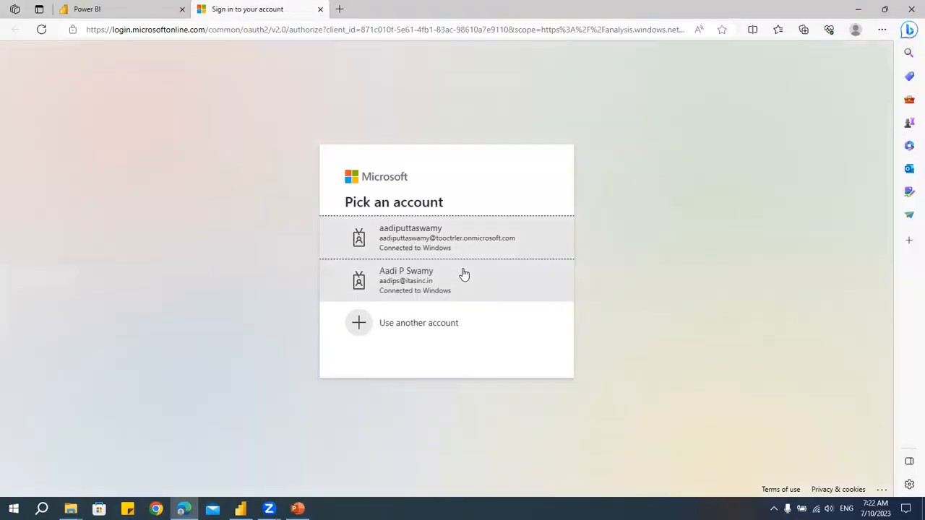
click(430, 252)
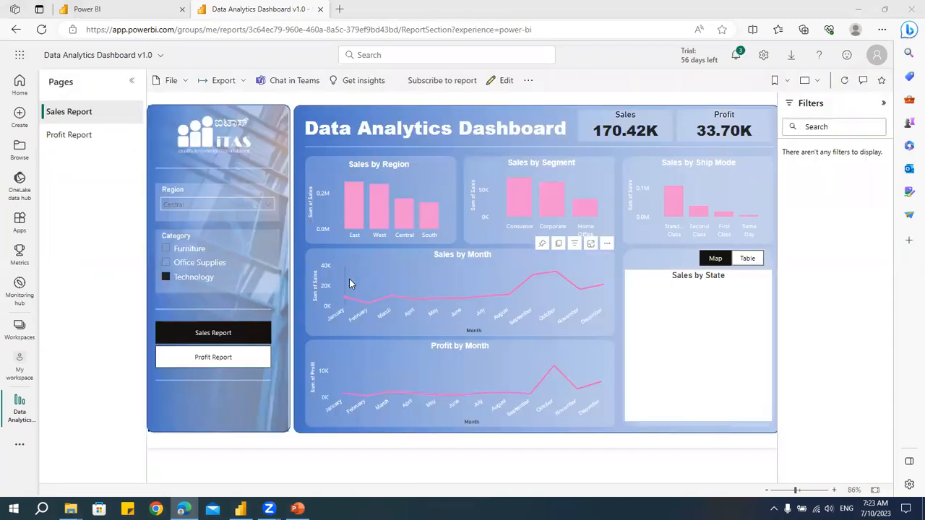
mouse_move(349, 281)
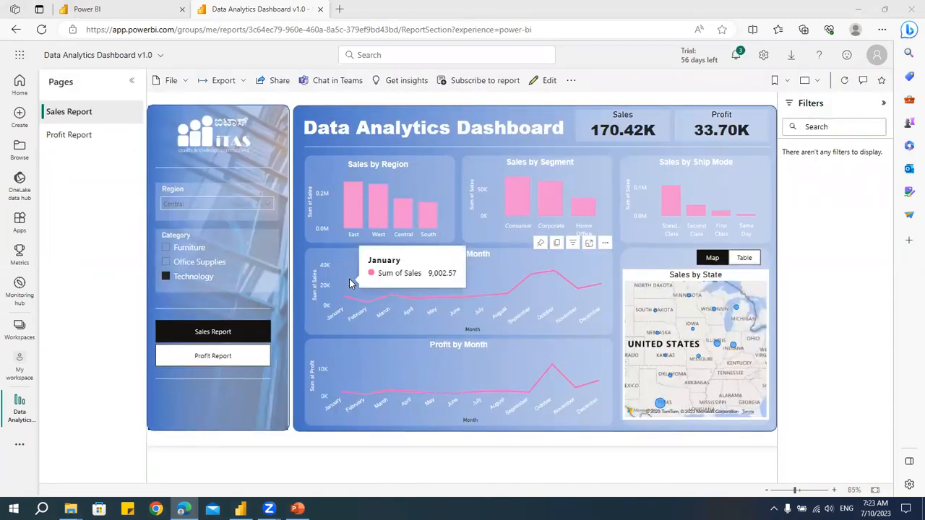
mouse_move(474, 389)
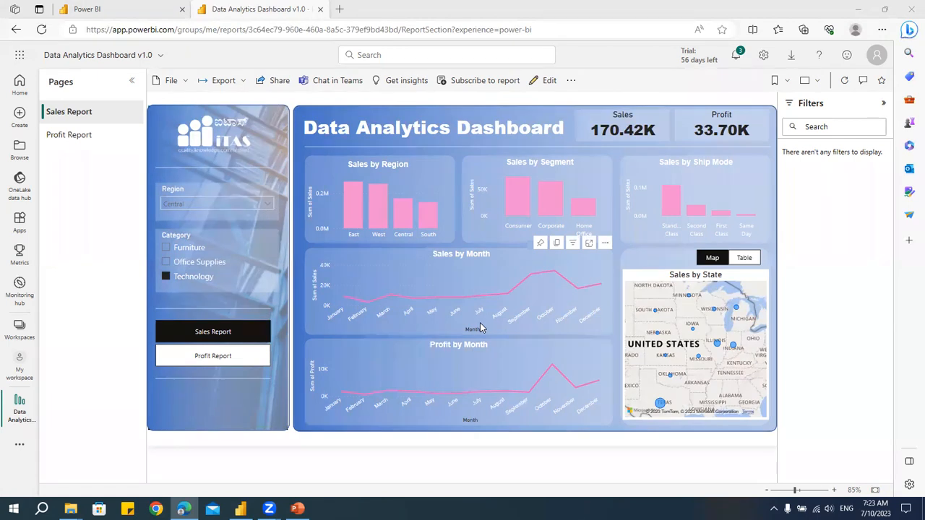
mouse_move(359, 207)
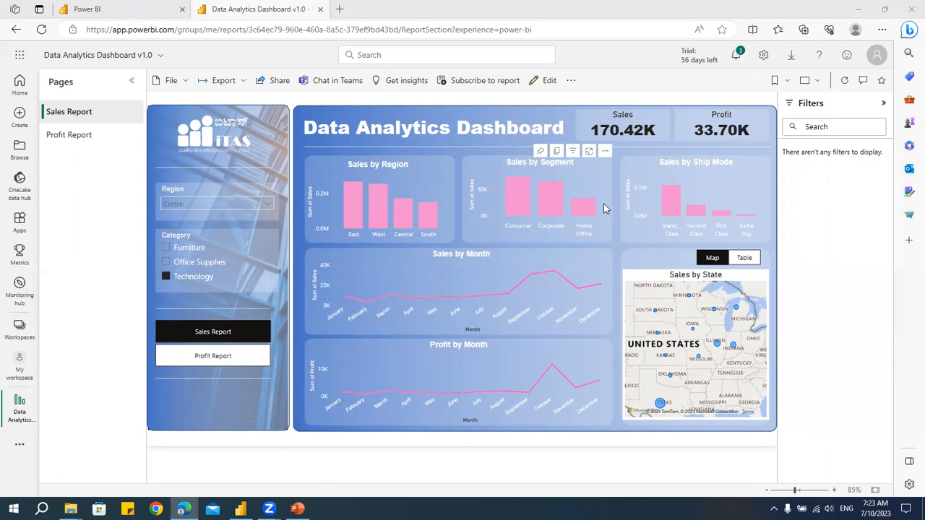
click(271, 83)
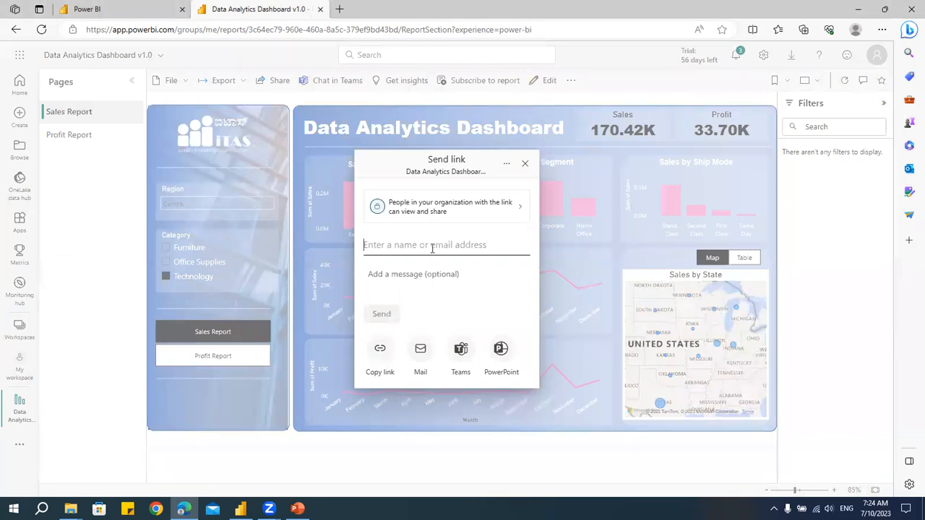
text(itech)
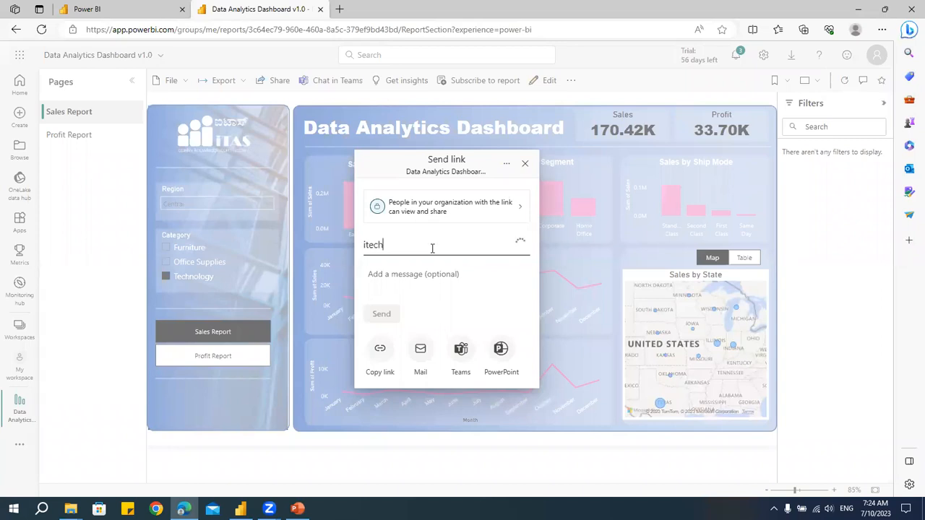
drag(417, 236, 249, 231)
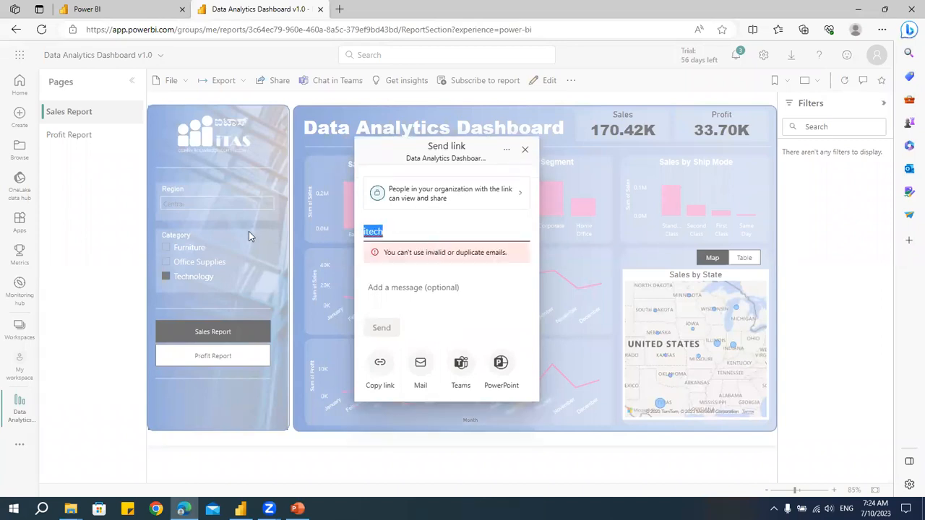
key(BackSpace)
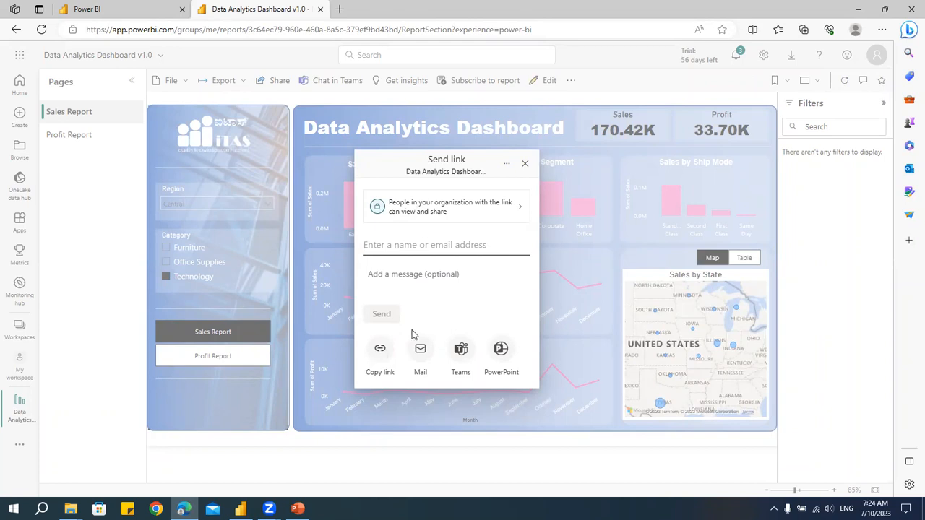
click(526, 166)
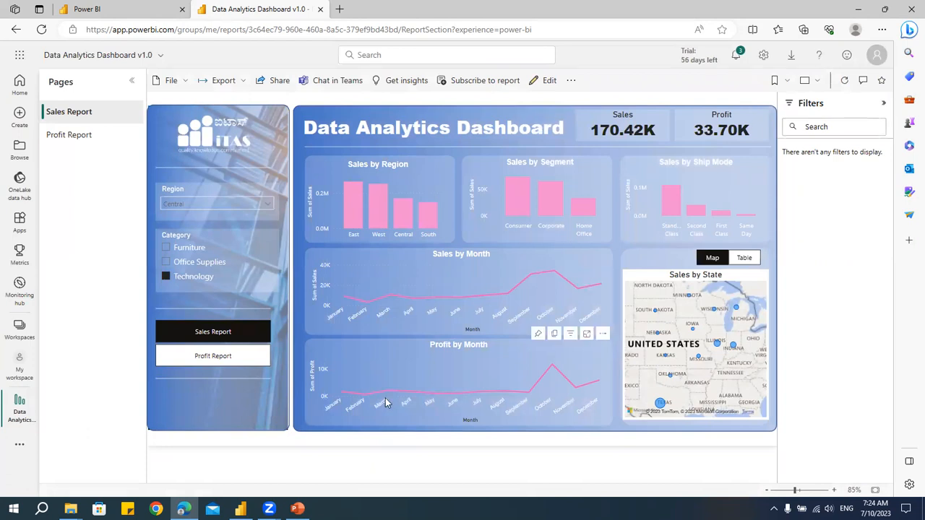
mouse_move(385, 402)
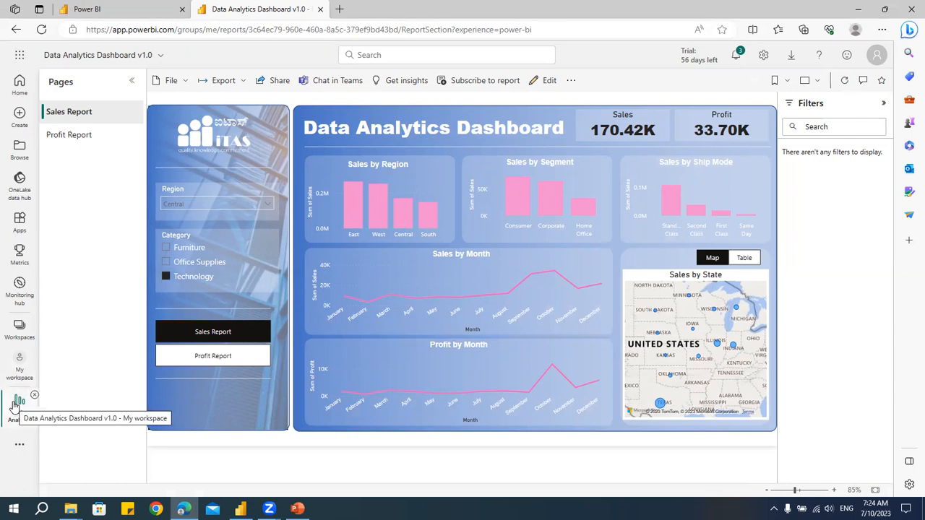
mouse_move(516, 364)
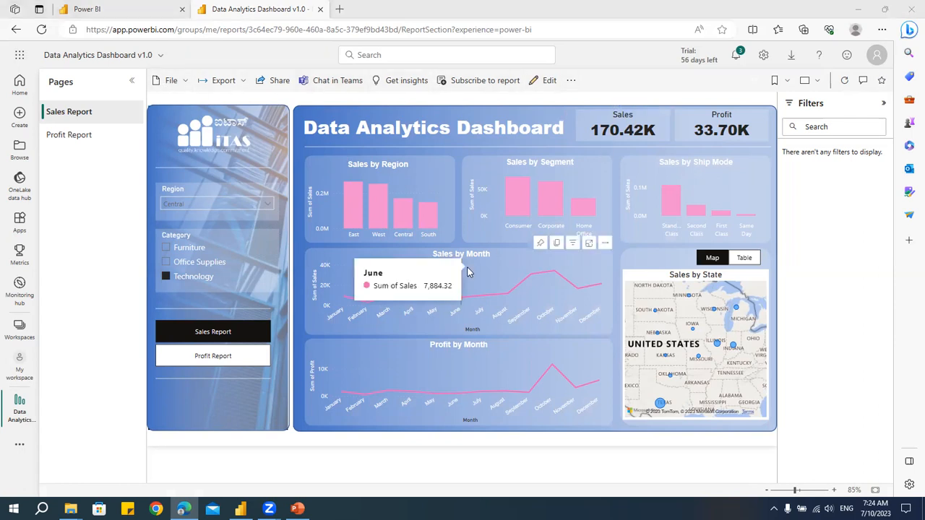
click(187, 84)
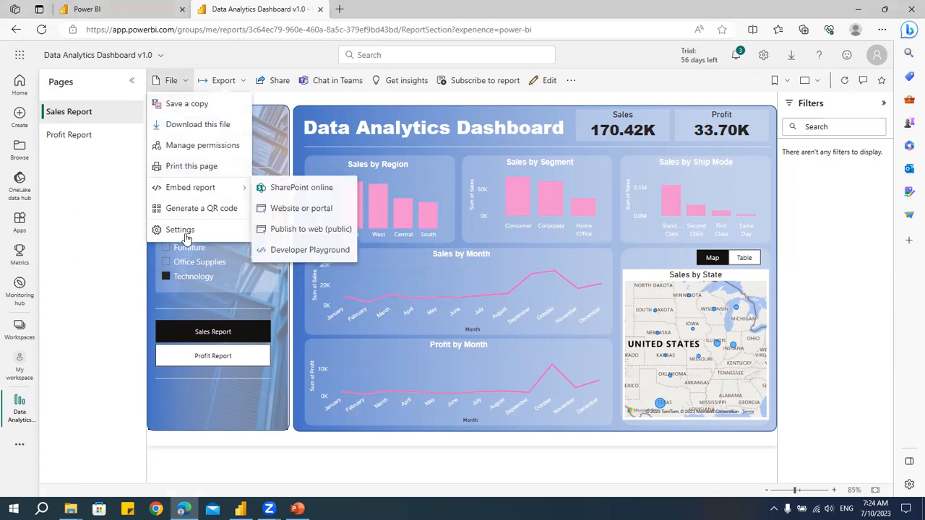
click(336, 94)
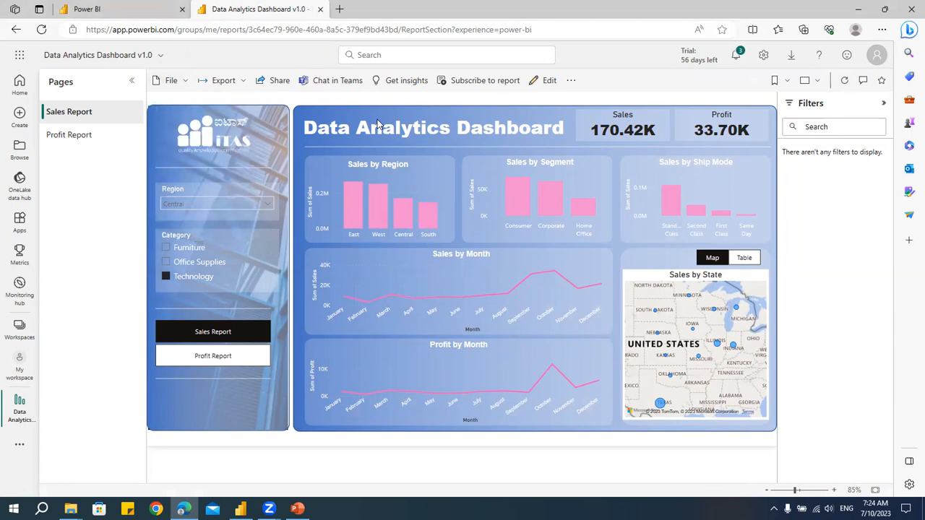
Open Notepad and write the heading "Publishing" on the first line
key(super+r)
text(notepad)
key(Return)
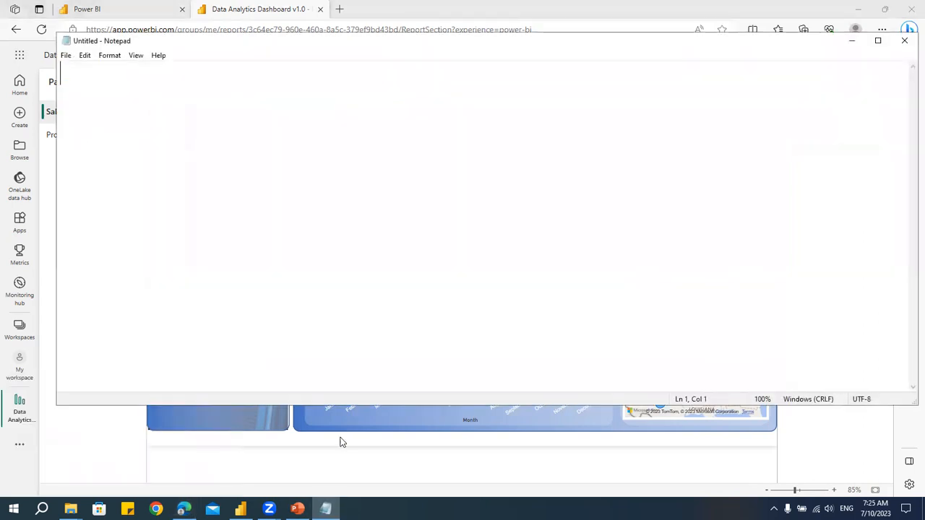
text(Pub)
text(lishing)
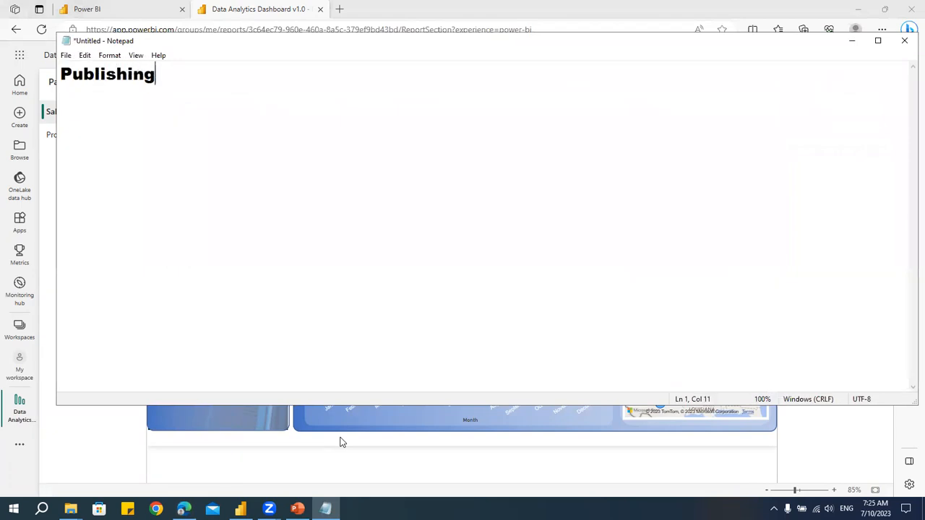
Add the line "- Sharing the Project in Cloud or Power BI Service" below the heading
key(Return)
text(- )
text(Sharingthe)
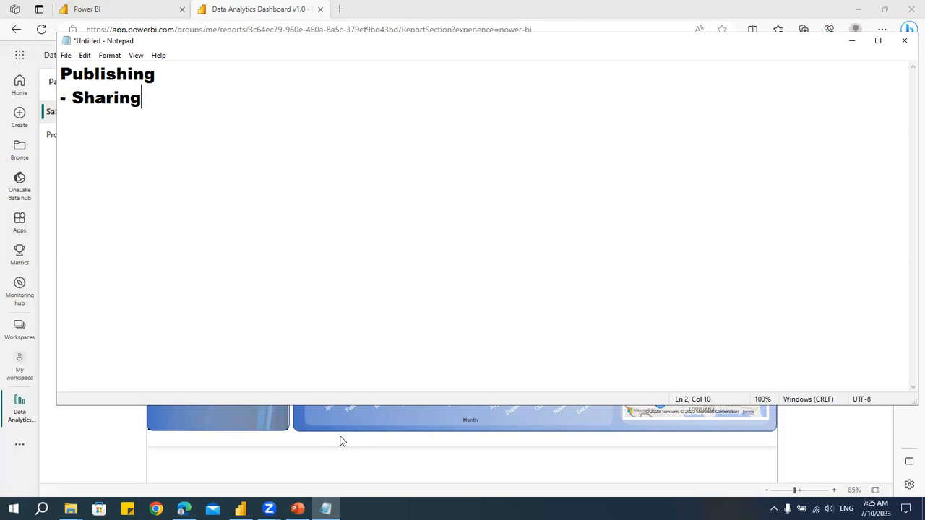
key(BackSpace)
key(BackSpace)
key(BackSpace)
key(BackSpace)
text(the )
text(Project)
text( in Clouse)
key(BackSpace)
key(BackSpace)
text(d or )
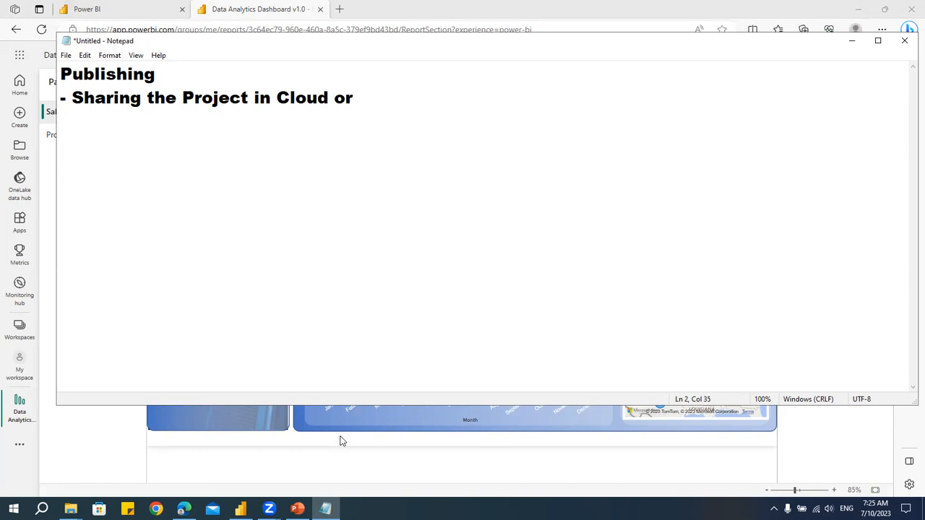
text(Power BI )
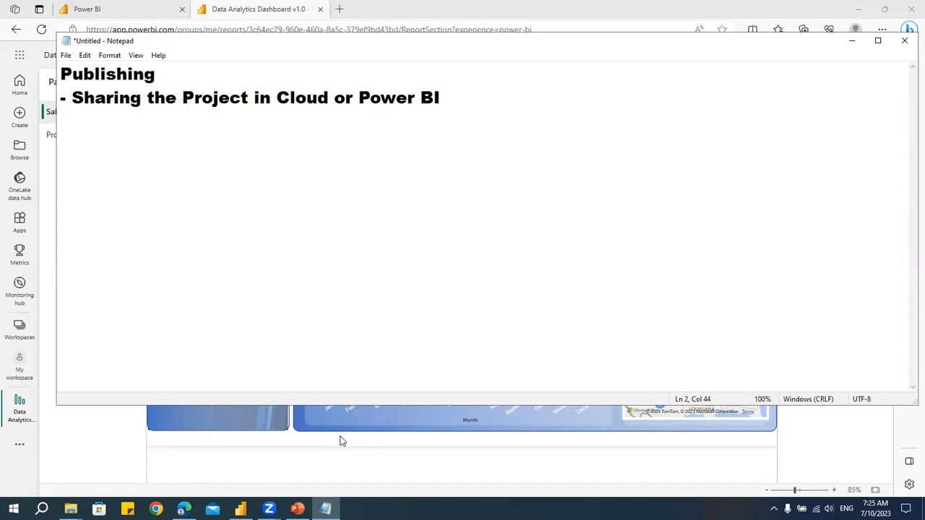
text(Service)
Leave a blank line, add the point "- Sharing the Project" and return to the report in Microsoft Edge
key(Return)
key(Return)
text(- Sharing)
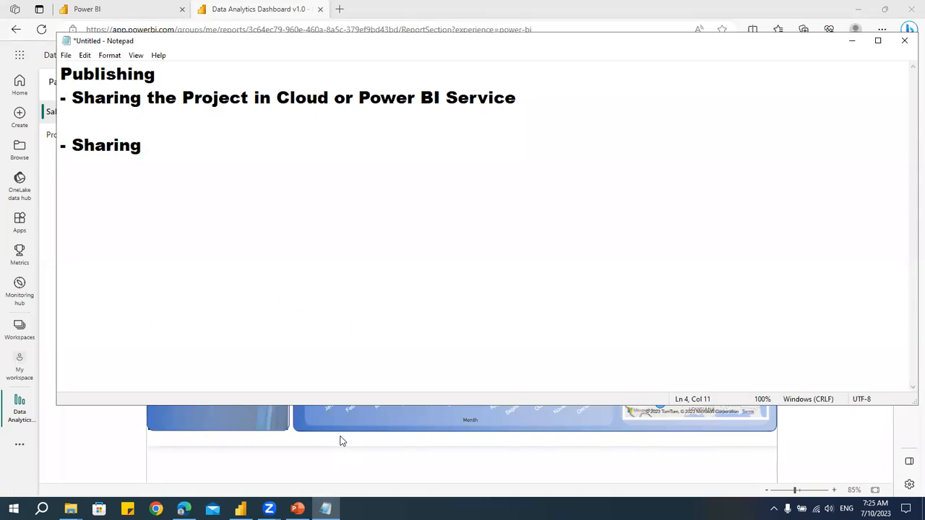
key(BackSpace)
key(BackSpace)
key(BackSpace)
text(ng the p)
key(BackSpace)
text(Project)
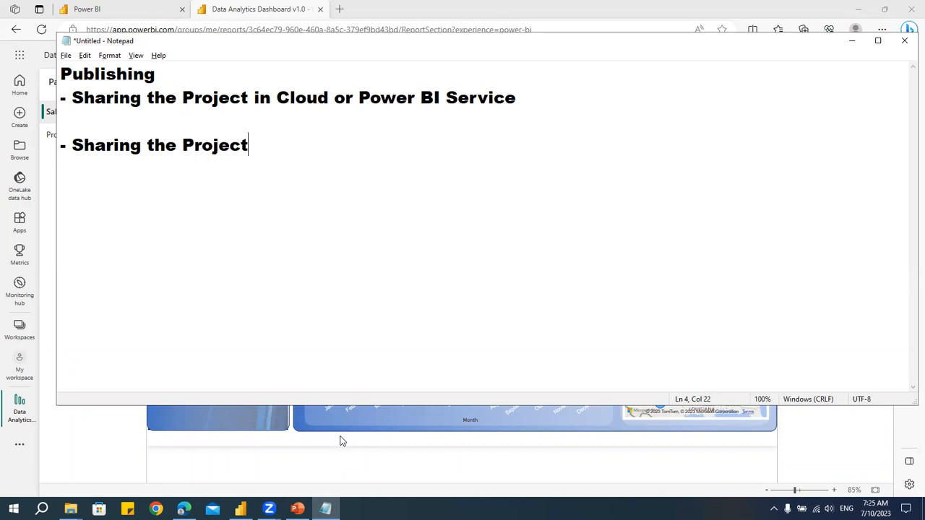
click(342, 440)
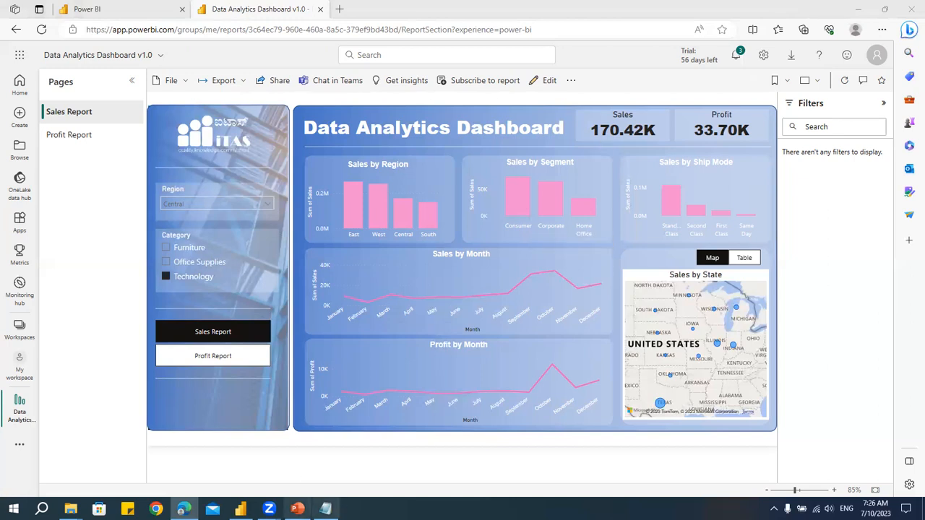
In the Notepad notes, add the line "> Share the Source file .pbix" below "- Sharing the Project"
click(326, 509)
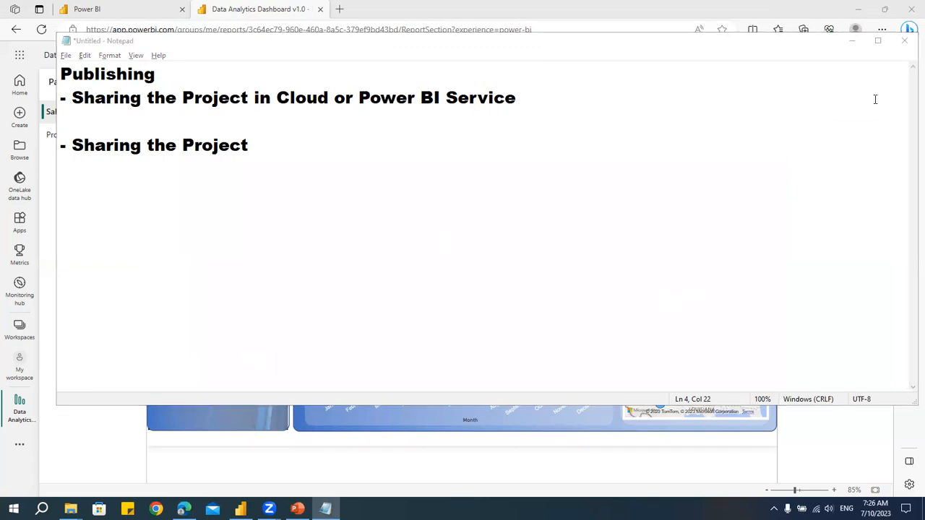
click(203, 185)
click(281, 151)
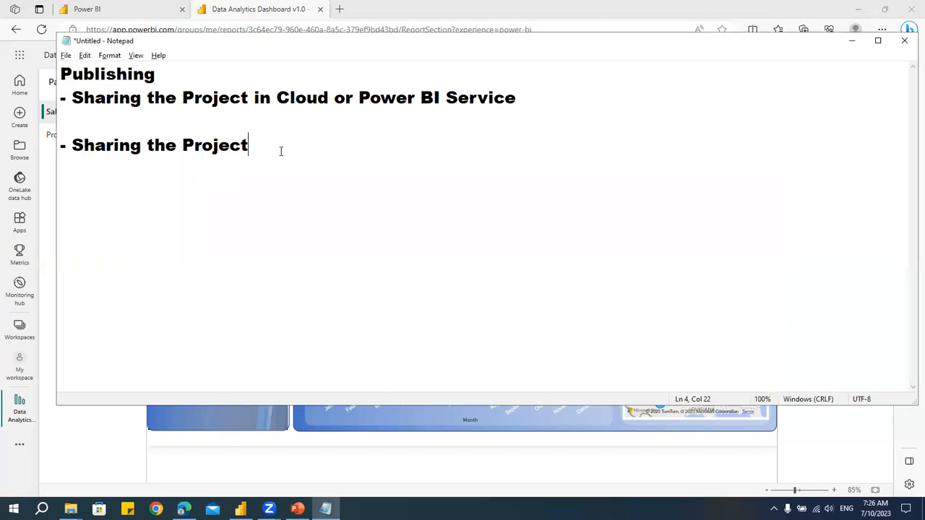
key(Return)
text(> Share the )
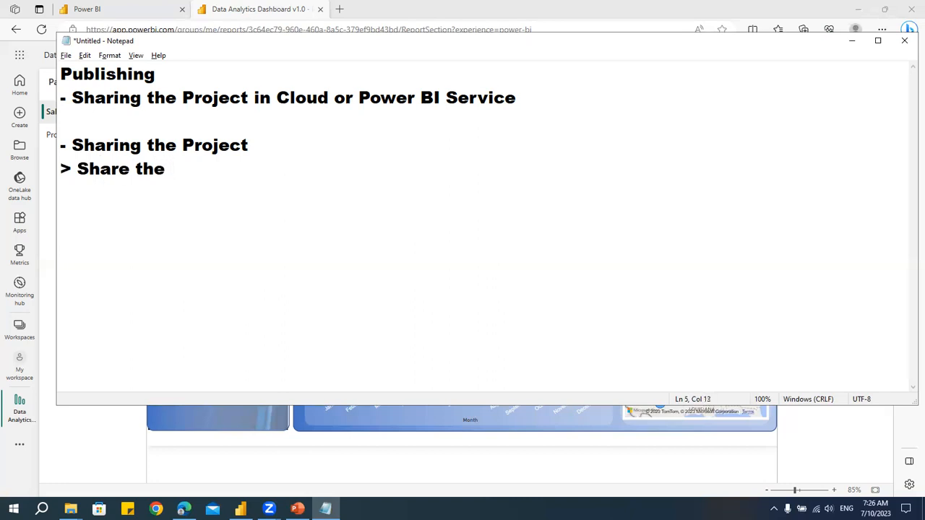
text(Source file .)
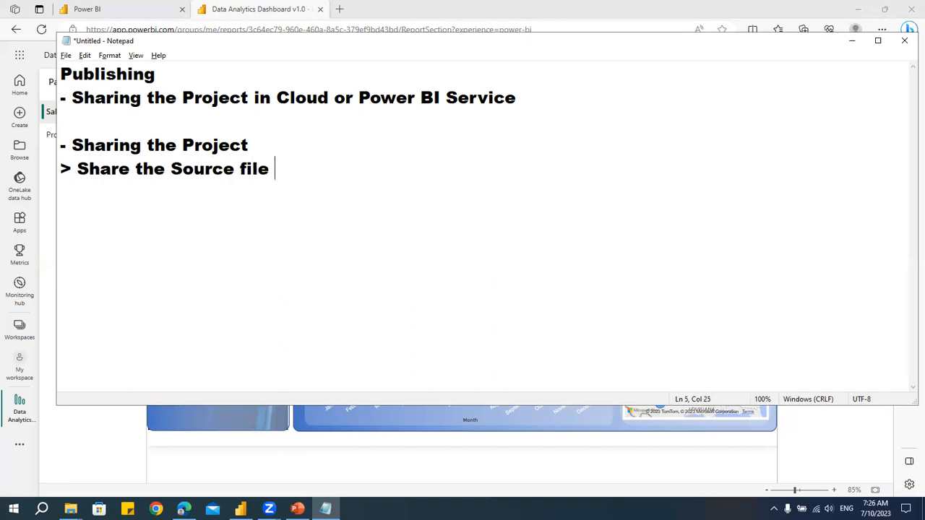
text(pbix)
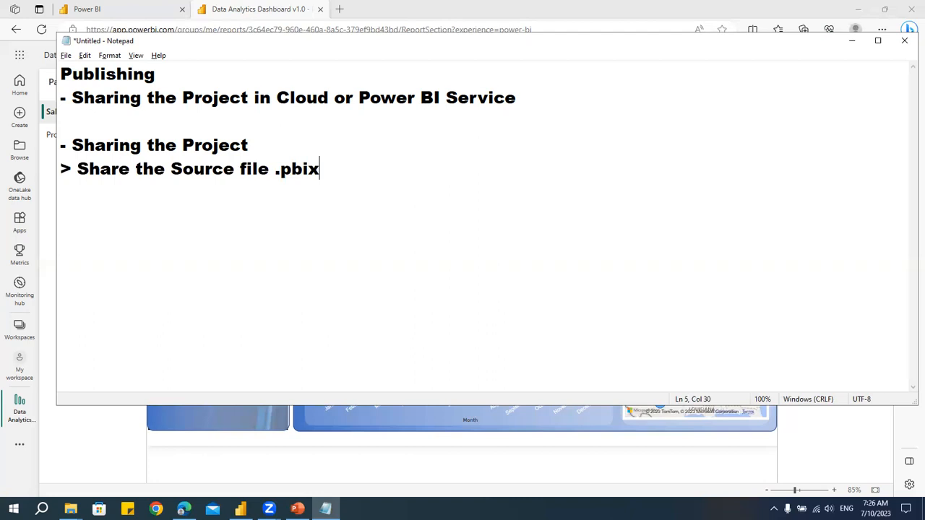
Add the lines "> Screenshots" and "> PDFs" below the source file line
key(Return)
text(> Screen)
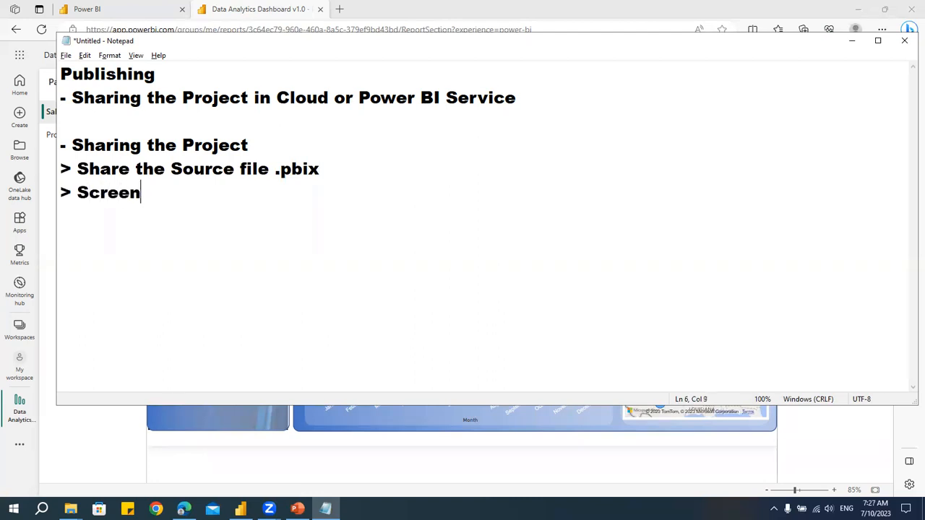
text(shots)
key(Return)
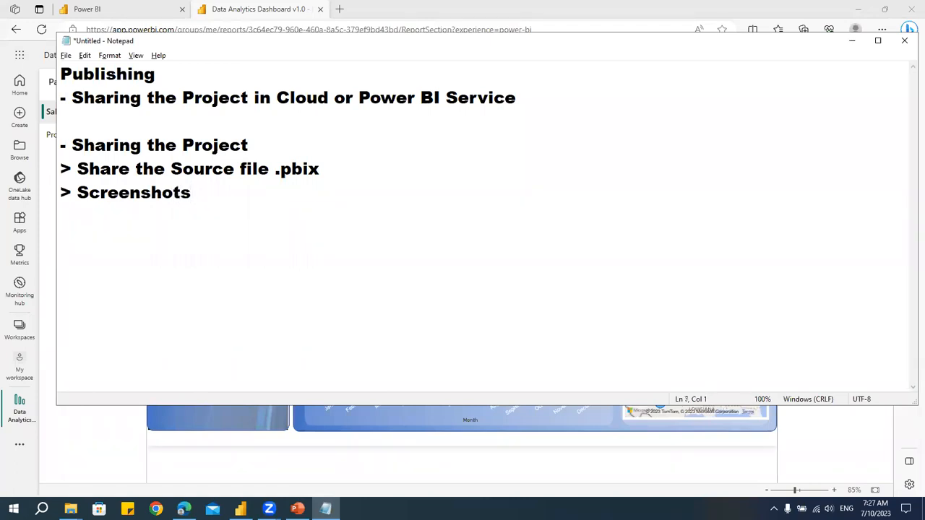
text(> PDFs)
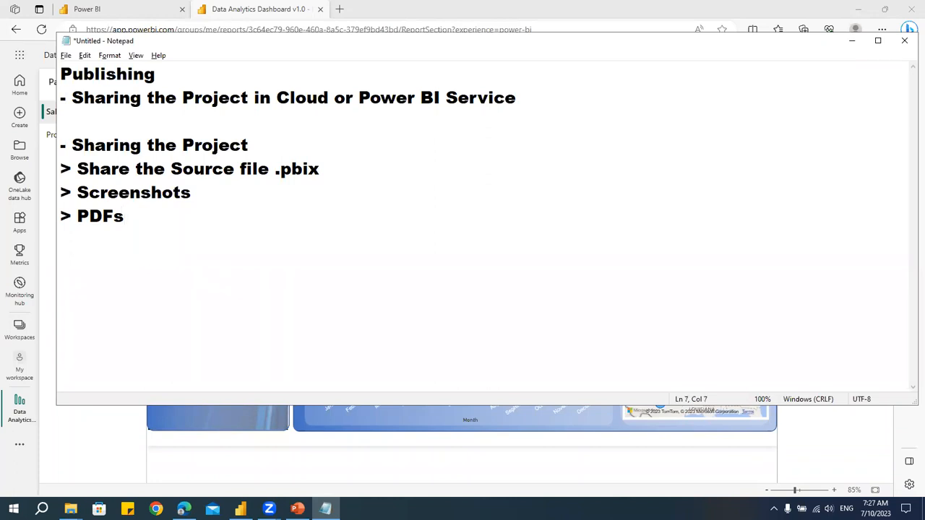
Add the line "> Share it by PowerPoint" at the end of the notes
key(Return)
text(> Share it )
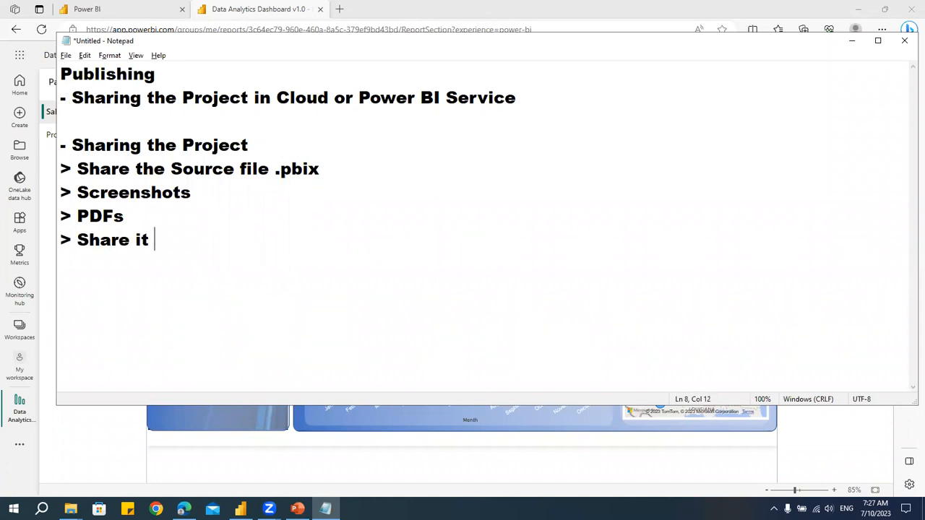
text(by Power POin)
key(BackSpace)
key(BackSpace)
key(BackSpace)
key(BackSpace)
key(BackSpace)
text(Point)
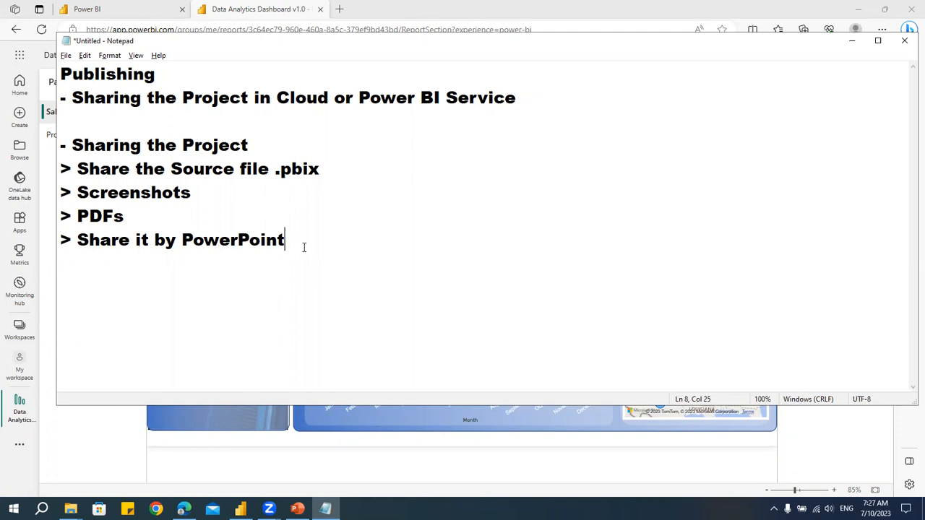
Highlight the PDFs and PowerPoint lines in the notes, and return to the report in Microsoft Edge
drag(293, 242, 72, 251)
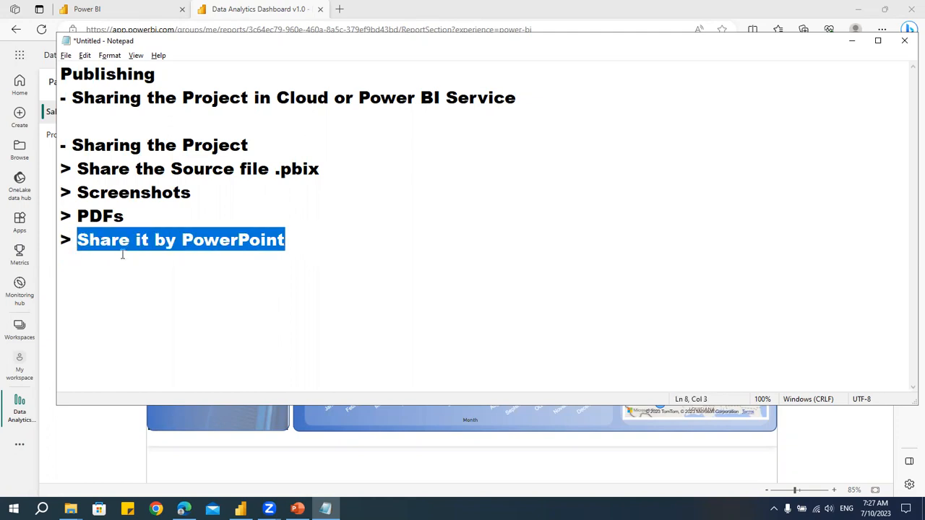
click(133, 221)
drag(314, 239, 6, 217)
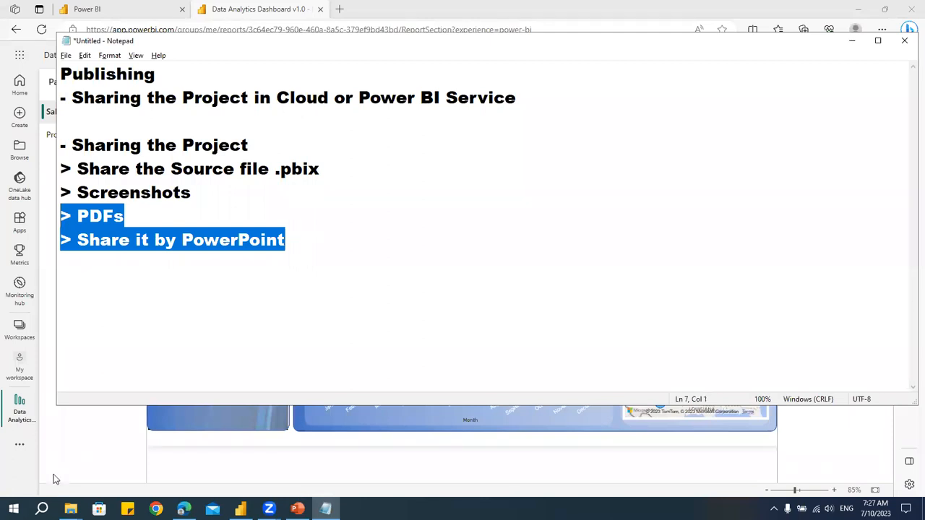
click(72, 461)
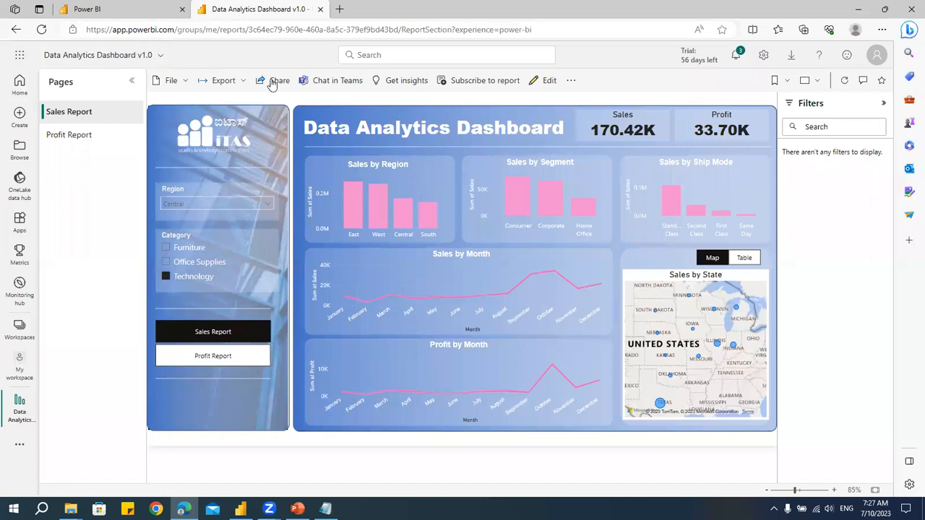
Review the report's export formats and its file options, including downloading the file, without choosing any
mouse_move(383, 283)
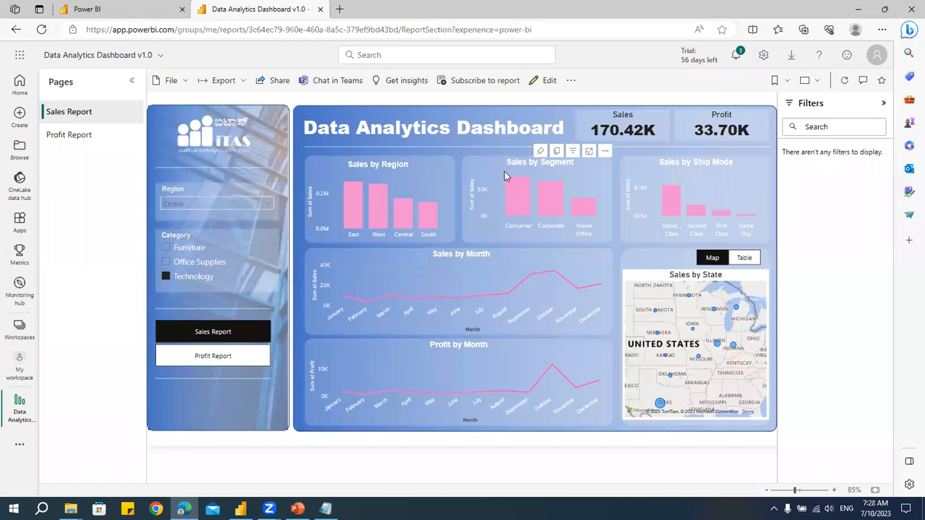
click(240, 82)
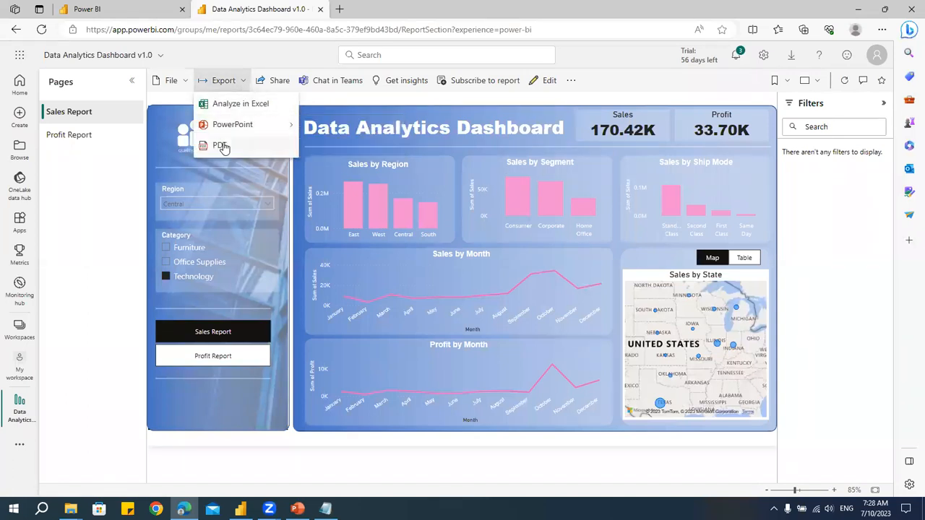
click(165, 98)
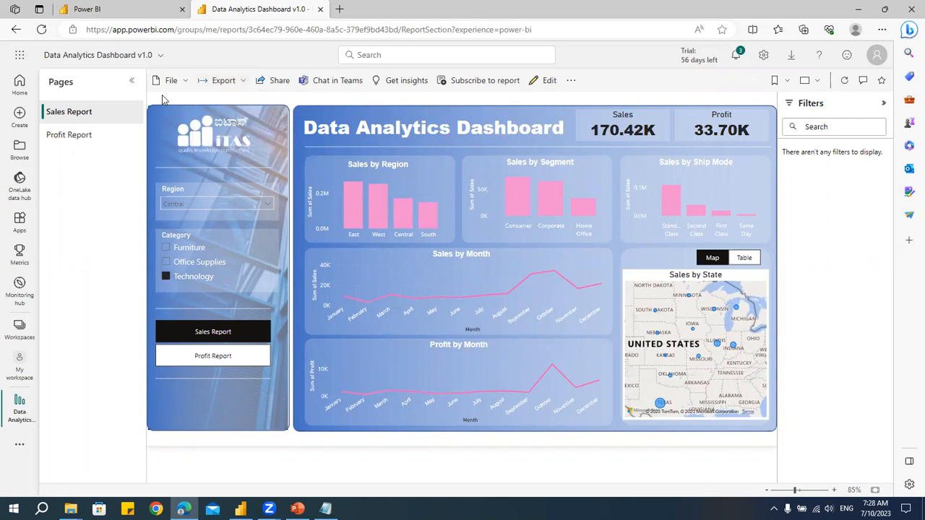
click(172, 80)
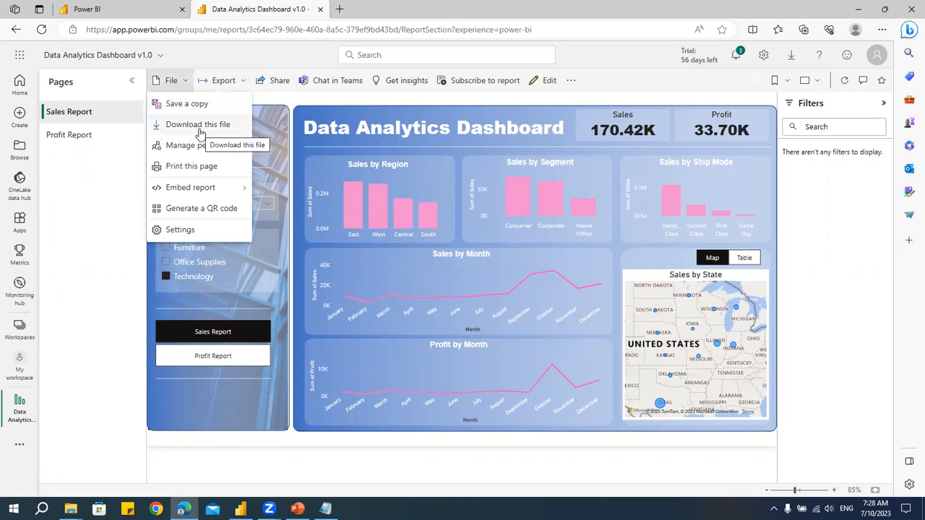
click(311, 103)
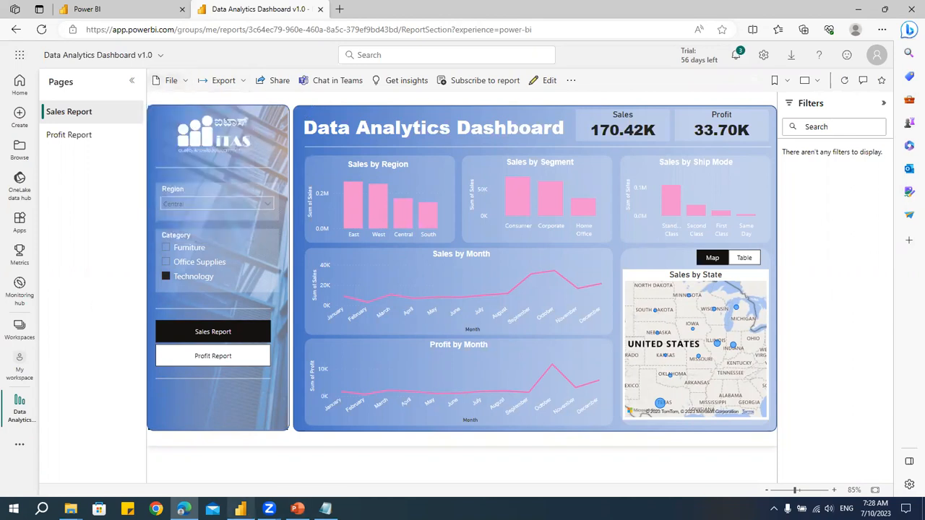
Switch to Power BI Desktop, dismiss the publishing confirmation and change the Sales by Ship Mode visual to a pie chart
click(240, 509)
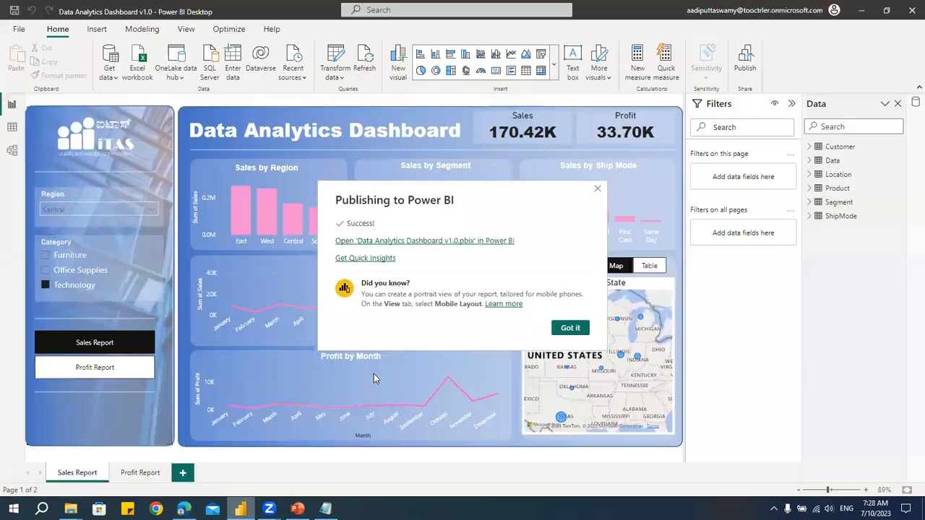
click(598, 191)
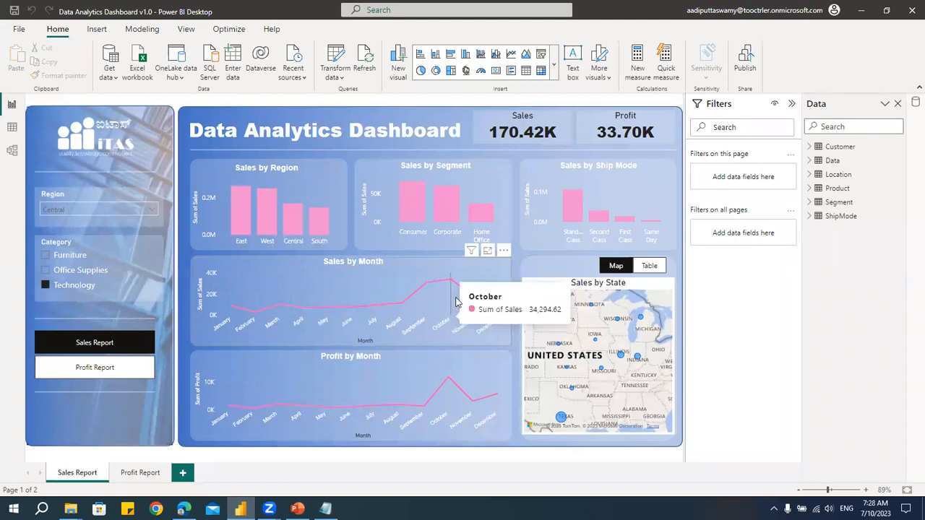
click(652, 209)
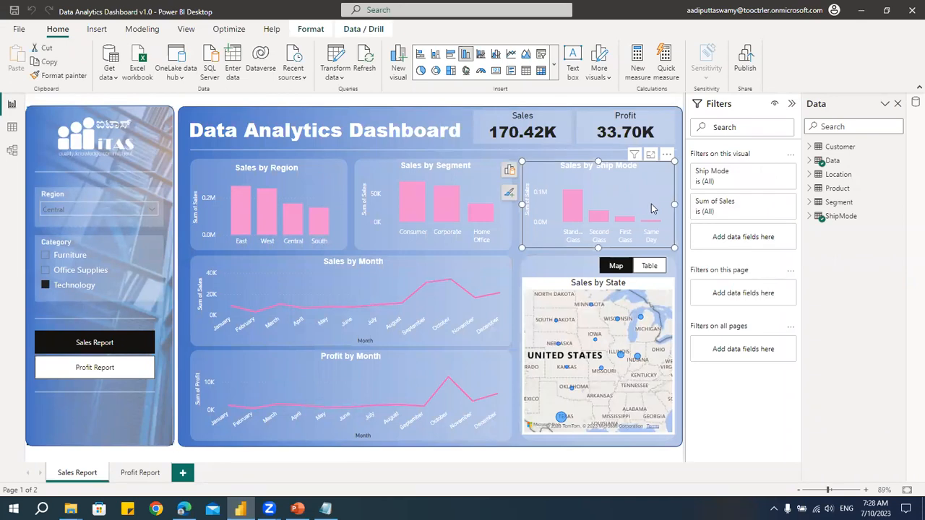
click(421, 74)
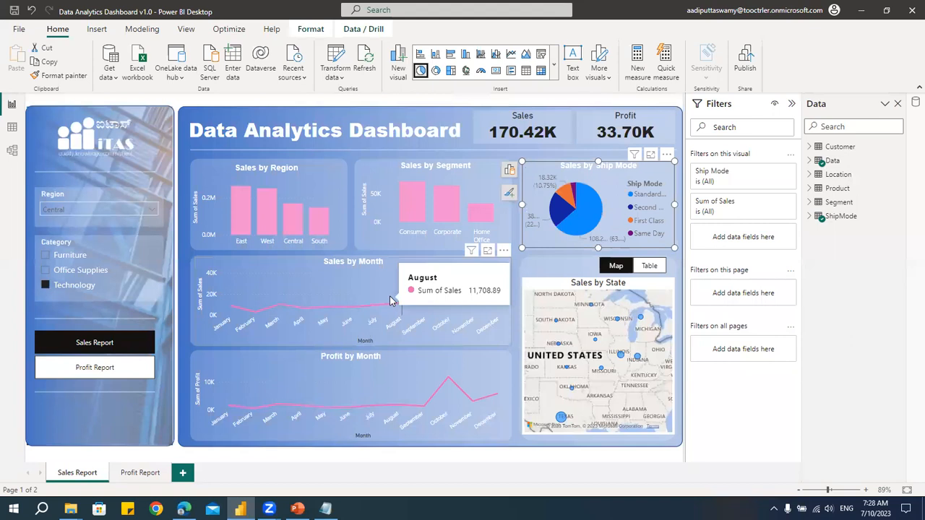
Change the Sales by Segment visual to a clustered bar chart and deselect it
click(476, 175)
click(451, 53)
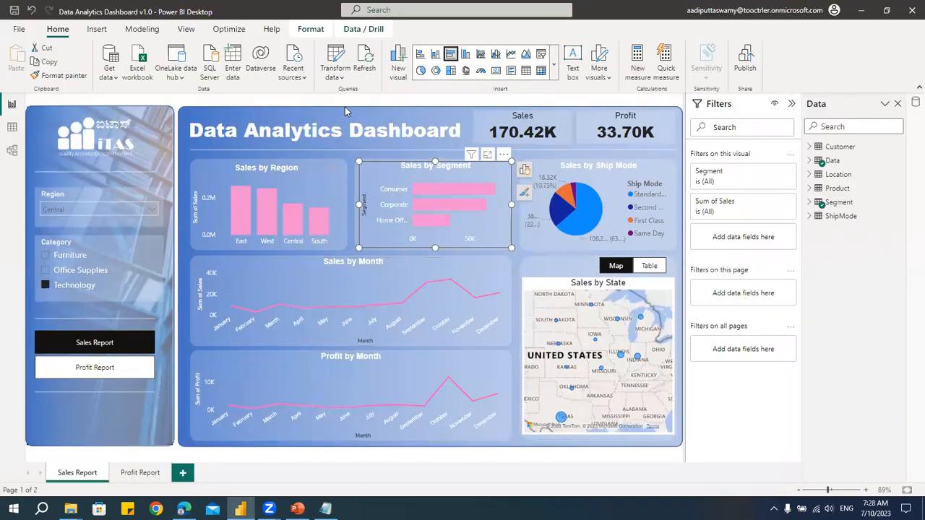
click(405, 106)
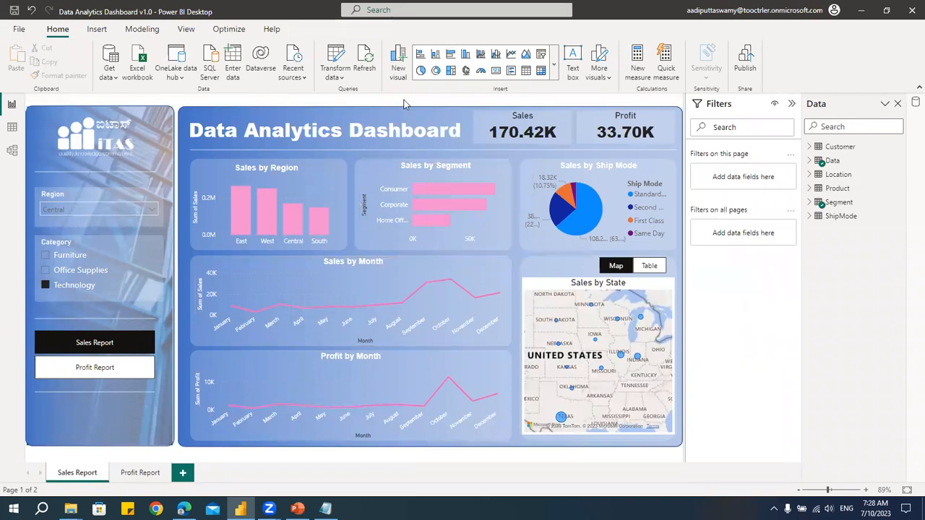
Publish the modified report to My workspace, replacing the existing 'Data Analytics Dashboard v1.0' dataset
click(745, 62)
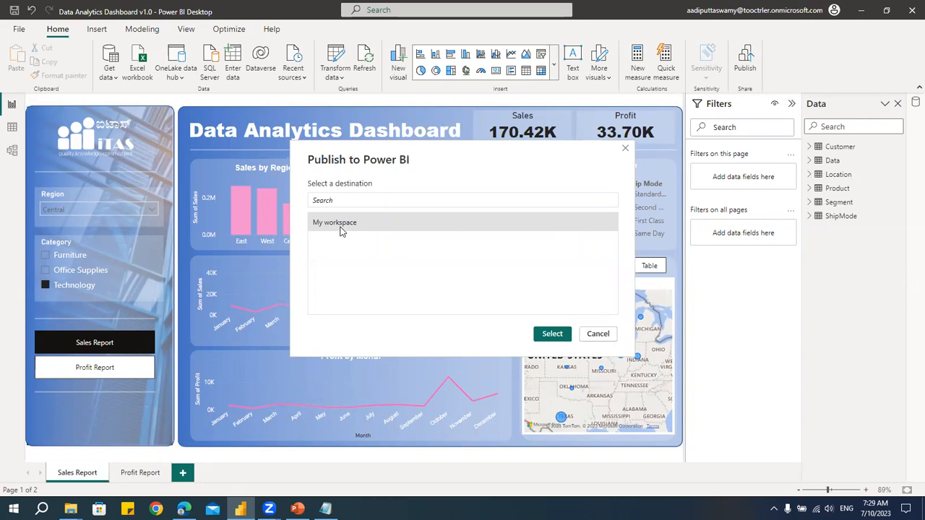
click(563, 333)
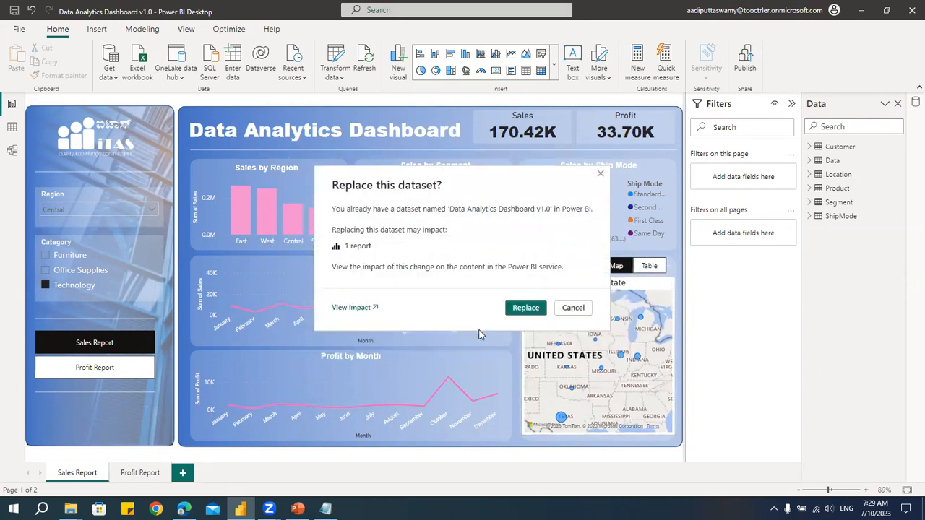
click(526, 308)
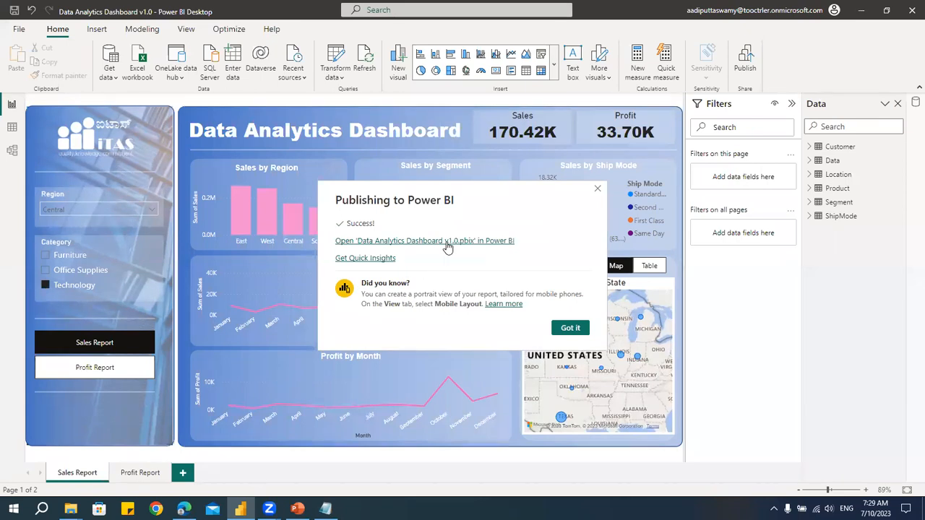
Switch to Microsoft Edge and reload the published report to load the republished version
click(183, 509)
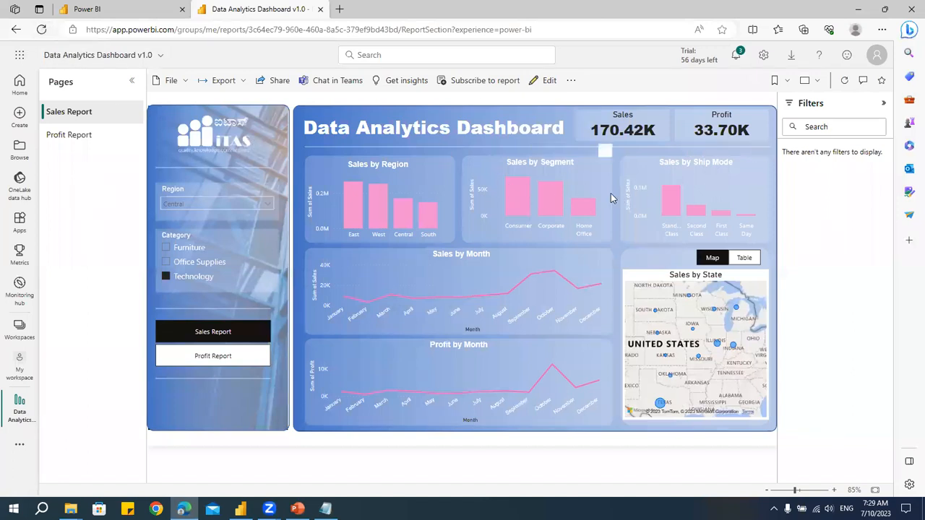
click(41, 29)
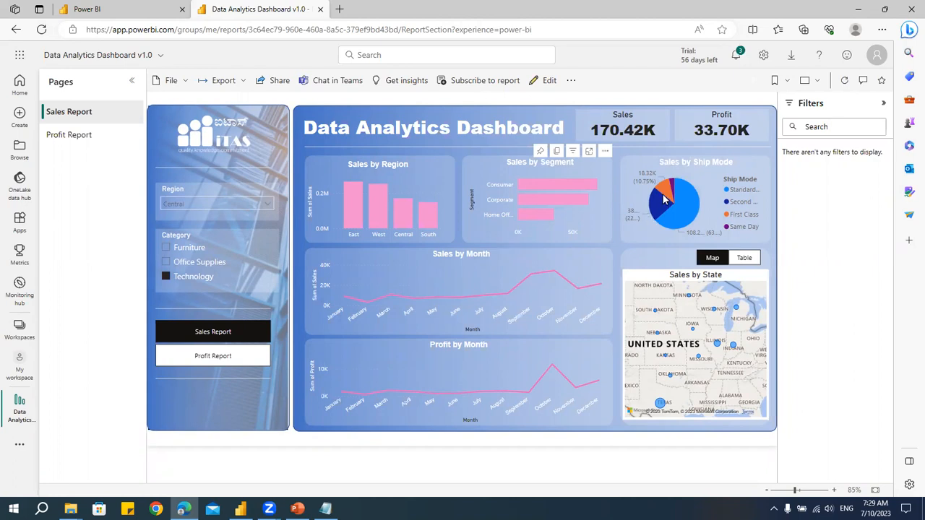
Edit the report in the Power BI service and change the Sales by Ship Mode visual to a clustered bar chart
click(704, 233)
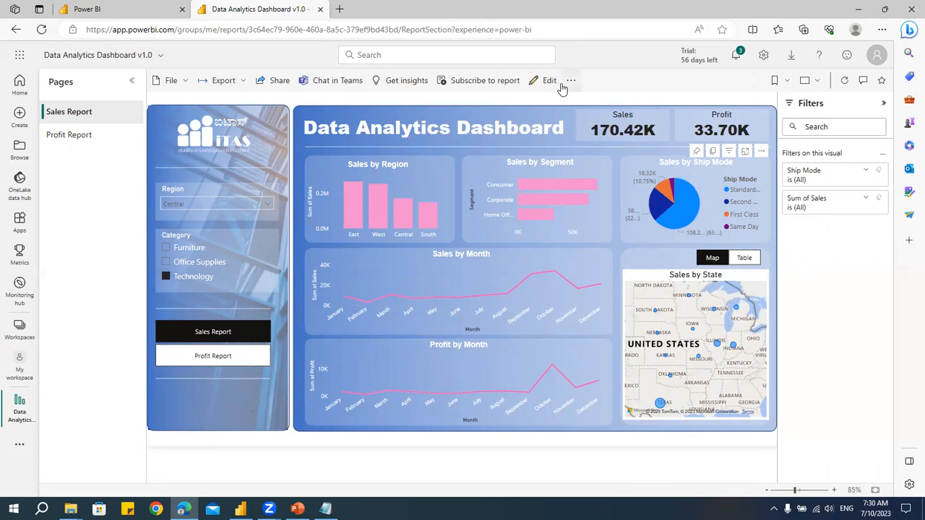
click(551, 83)
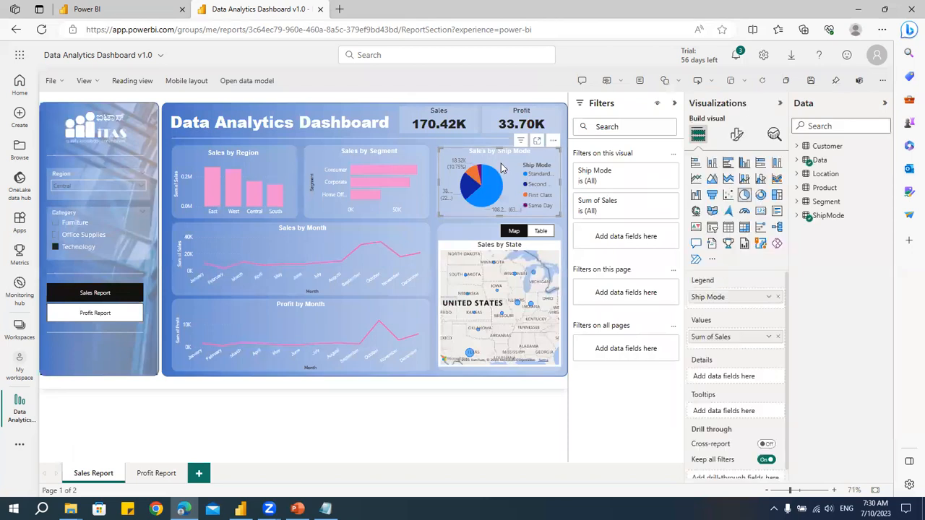
click(729, 162)
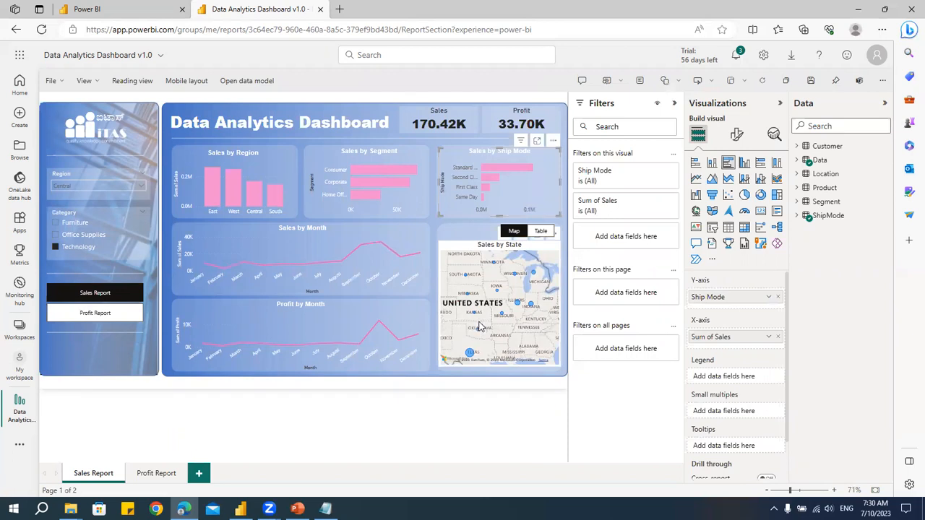
Switch to Power BI Desktop, dismiss the publishing confirmation and return to the report in Microsoft Edge
click(241, 509)
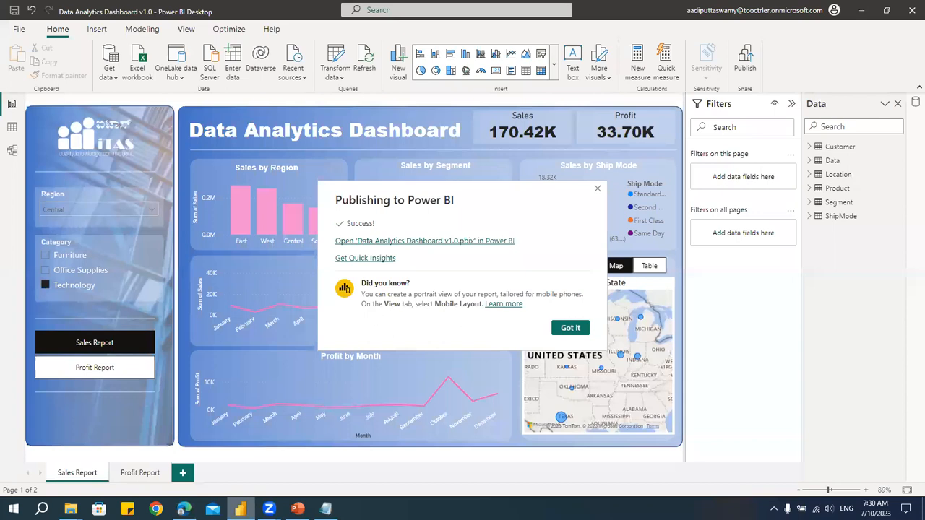
click(571, 327)
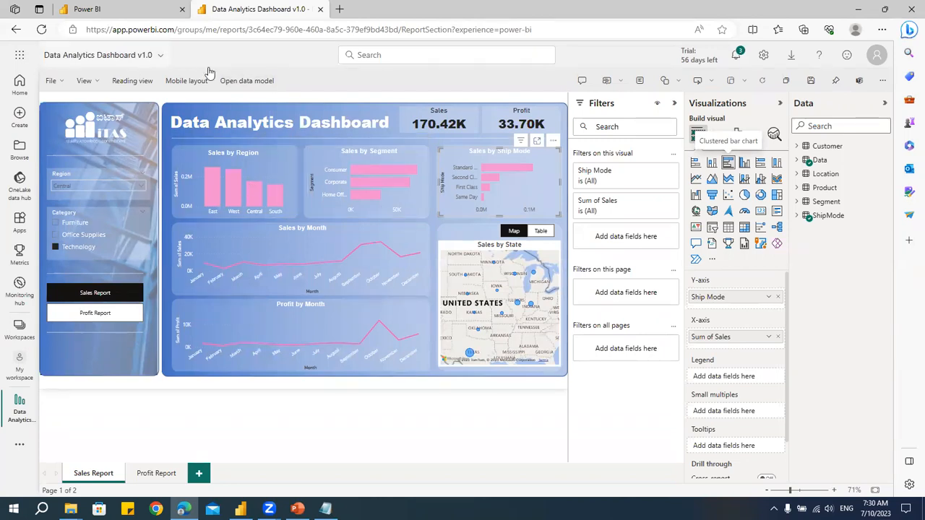
mouse_move(307, 261)
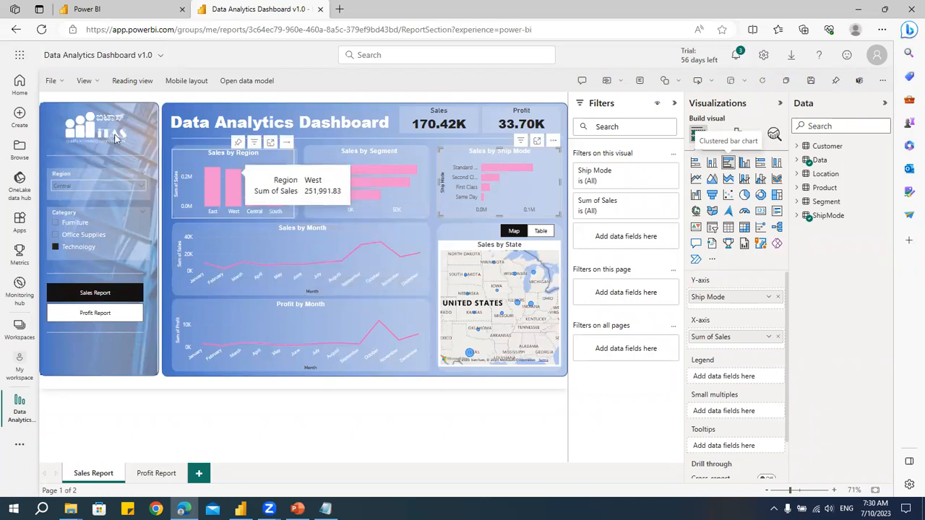
Return the online report to reading view with its changes saved, and compare it with the version in Power BI Desktop
click(130, 80)
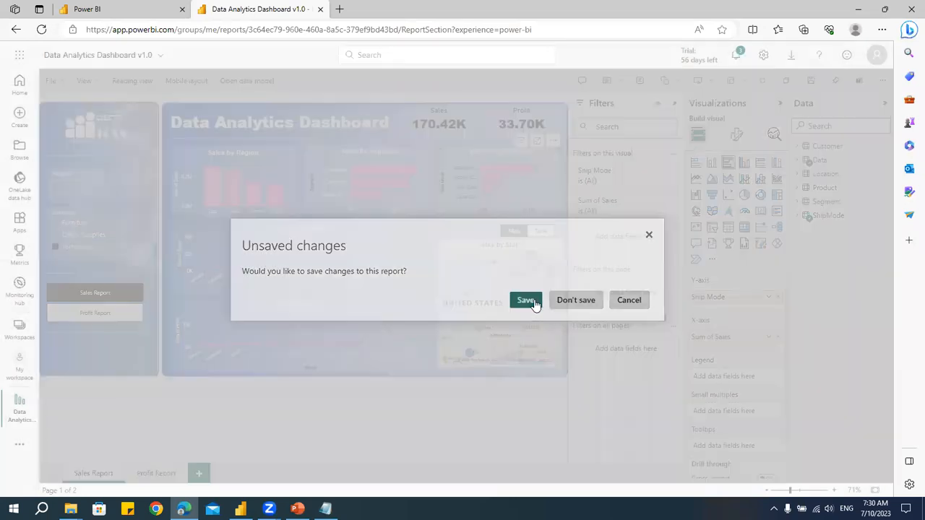
click(527, 302)
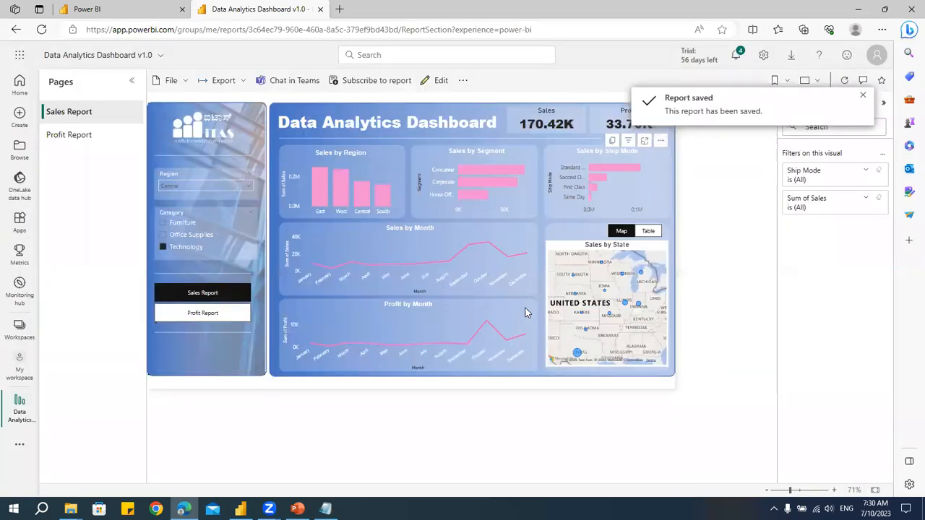
key(alt+Tab)
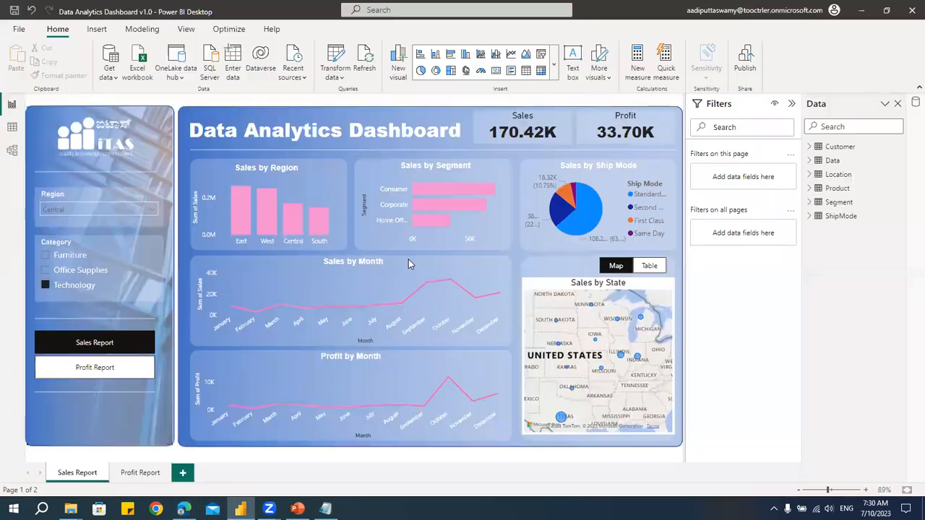
key(alt+Tab)
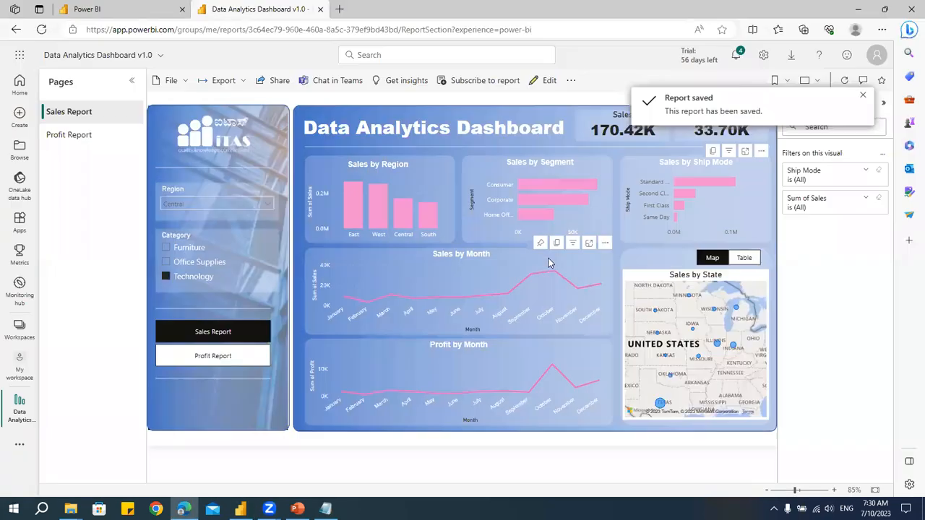
Look through the file options of the published report and reload it
click(185, 83)
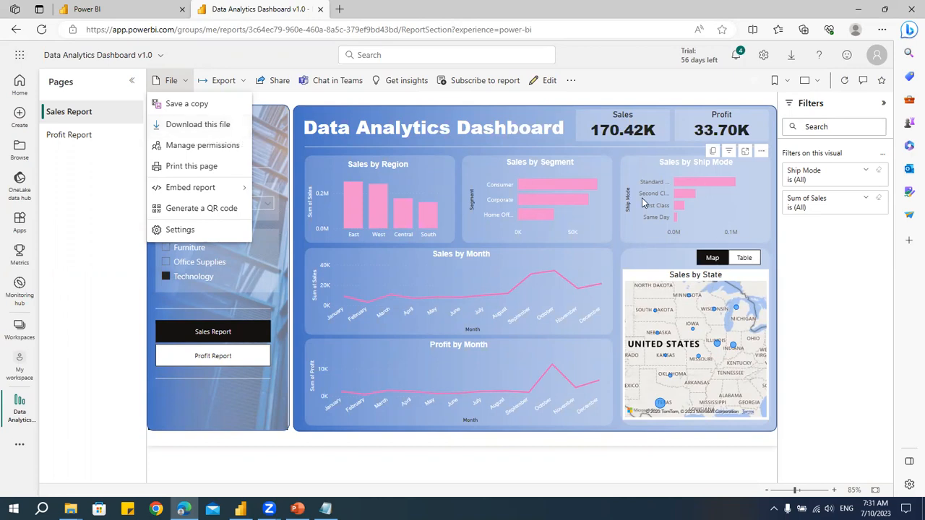
click(44, 32)
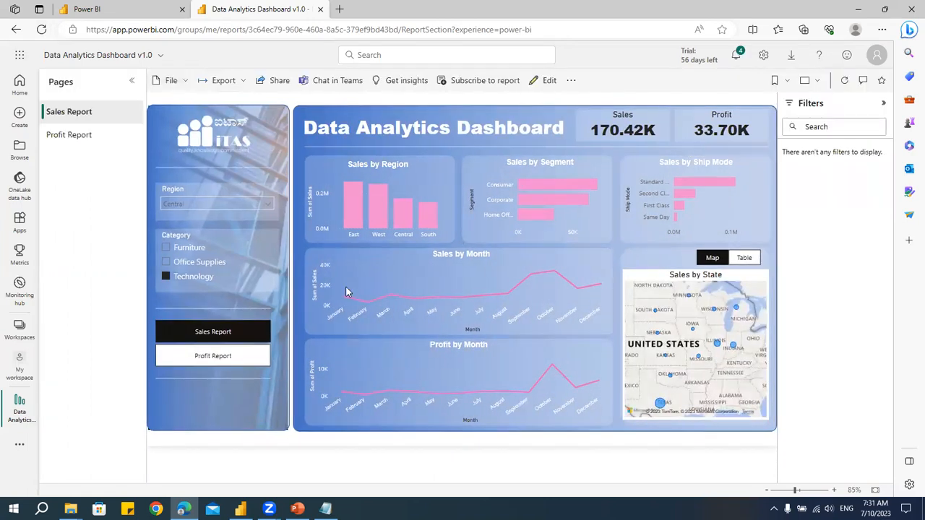
Switch to Power BI Desktop and change the Sales by Ship Mode visual to a treemap
mouse_move(240, 509)
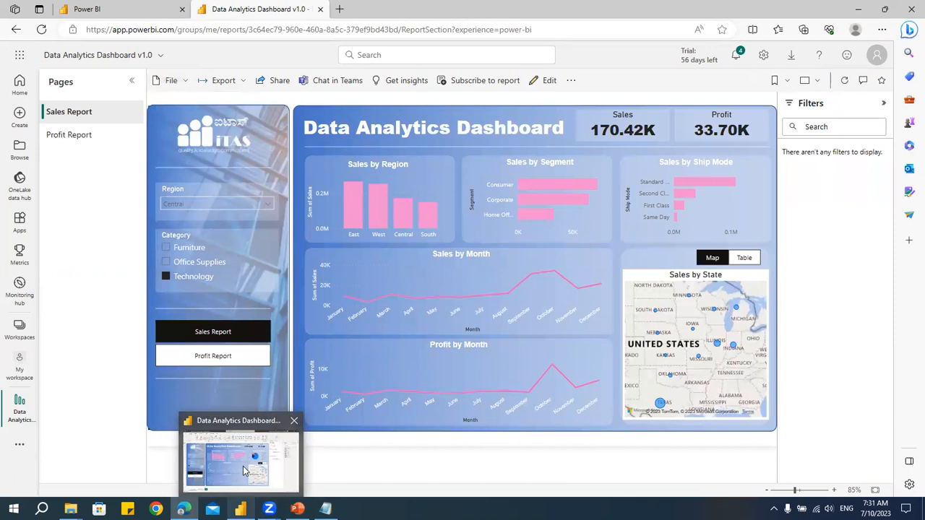
click(246, 467)
click(607, 195)
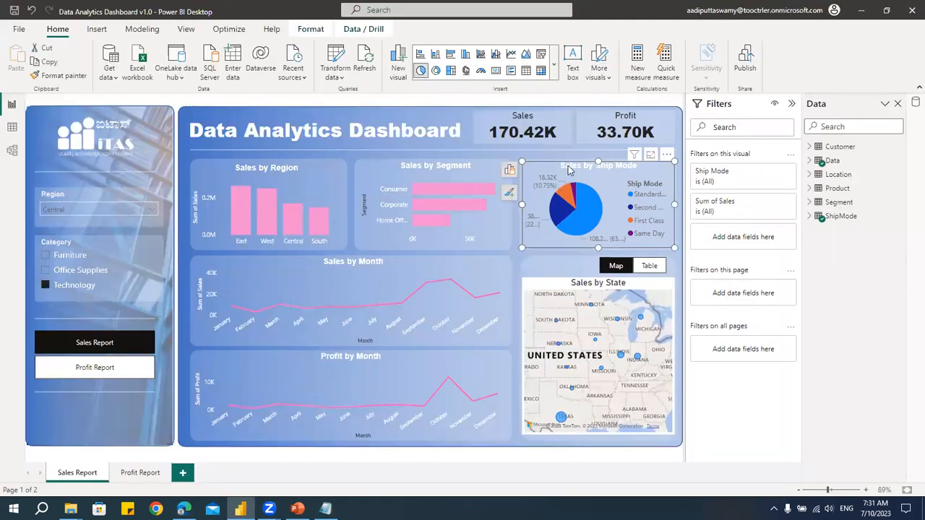
click(451, 70)
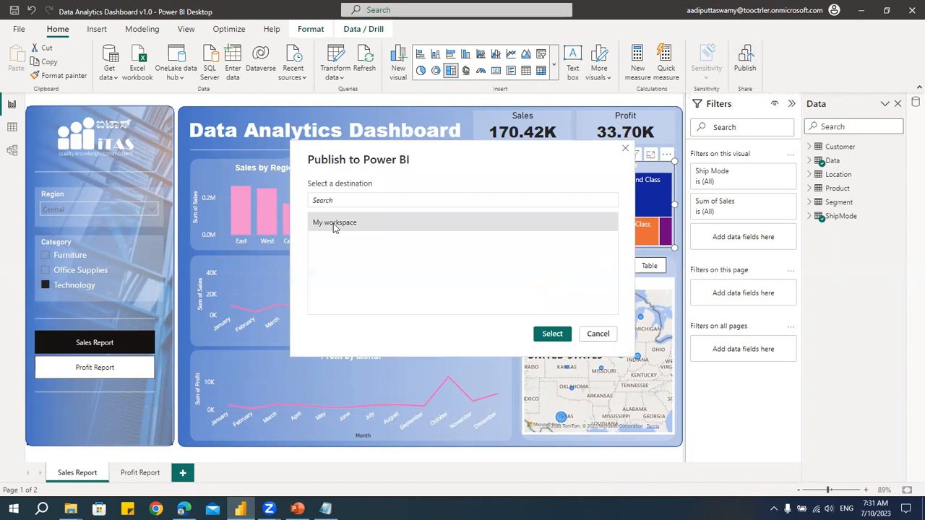
Publish the treemap version to My workspace, replacing the existing dataset, and view the updated report in Microsoft Edge
click(552, 333)
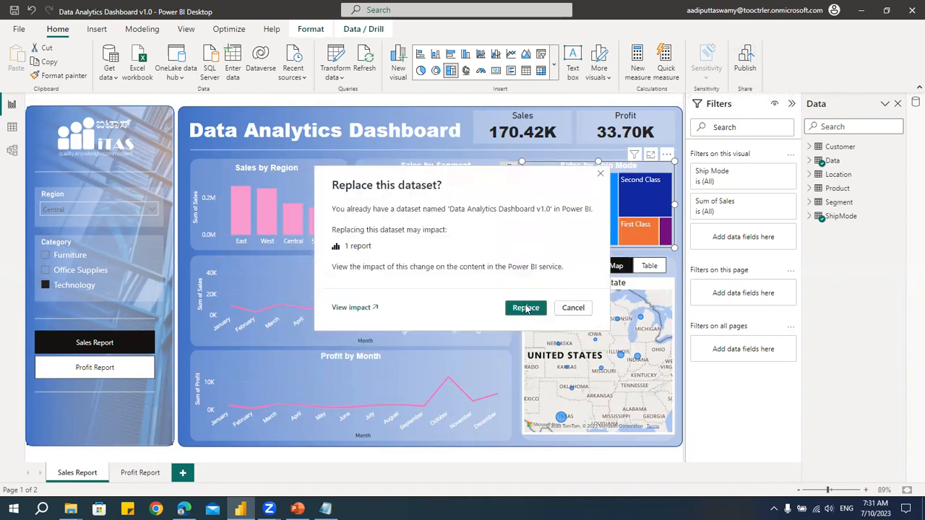
click(524, 307)
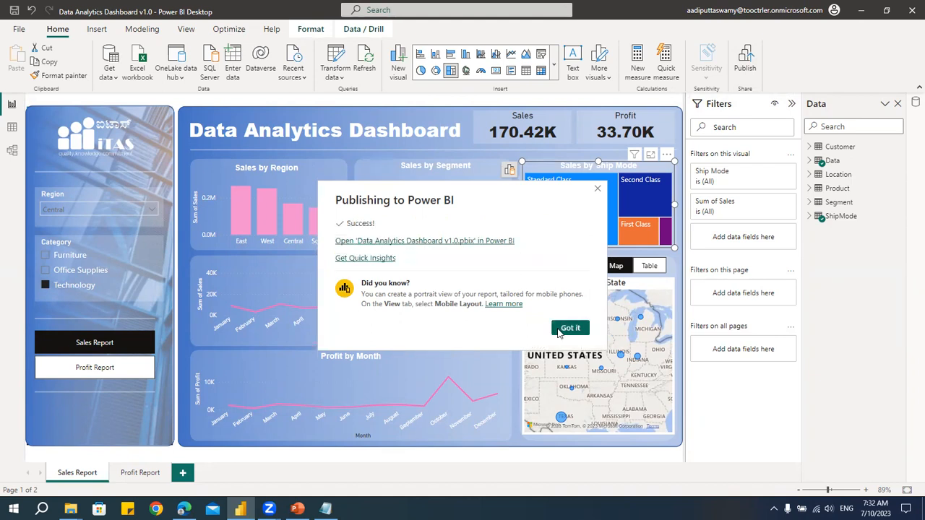
click(568, 328)
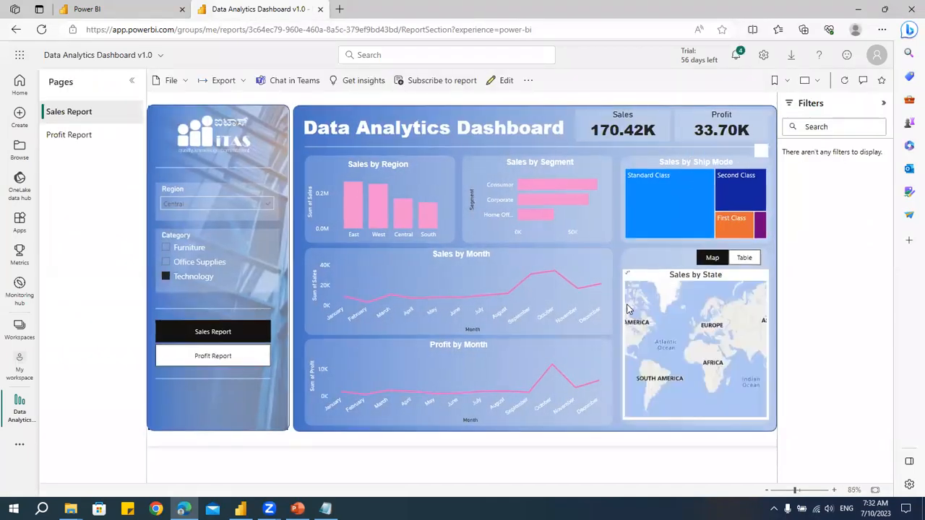
mouse_move(565, 286)
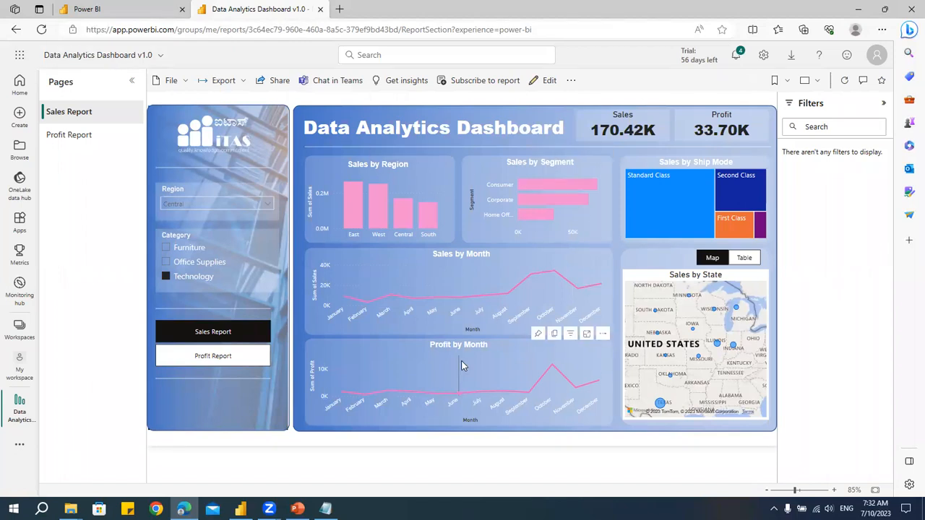
mouse_move(463, 365)
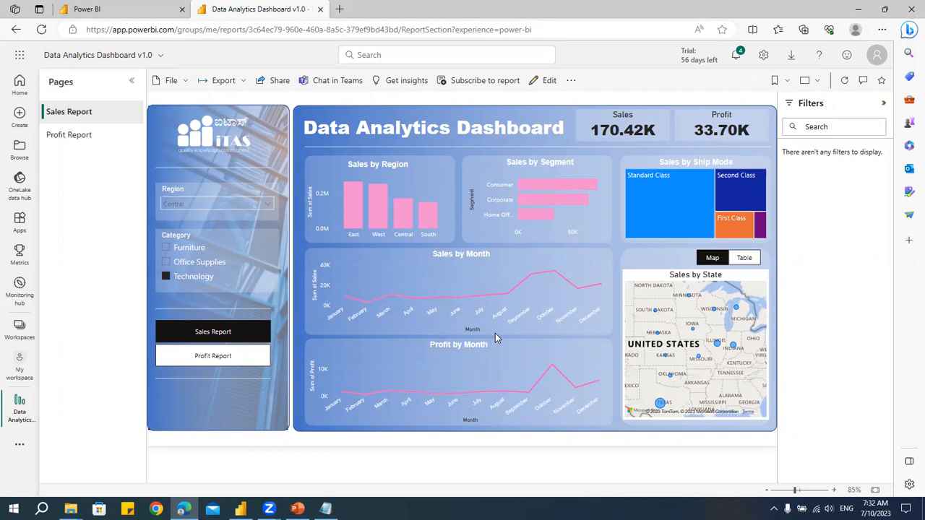
Close the account details on the Power BI home page and compare that page with the published report
click(137, 10)
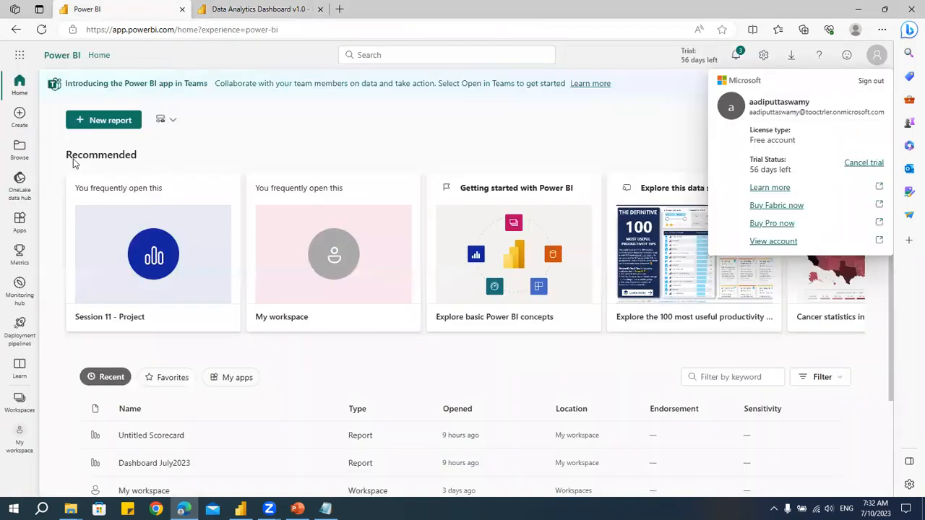
key(Escape)
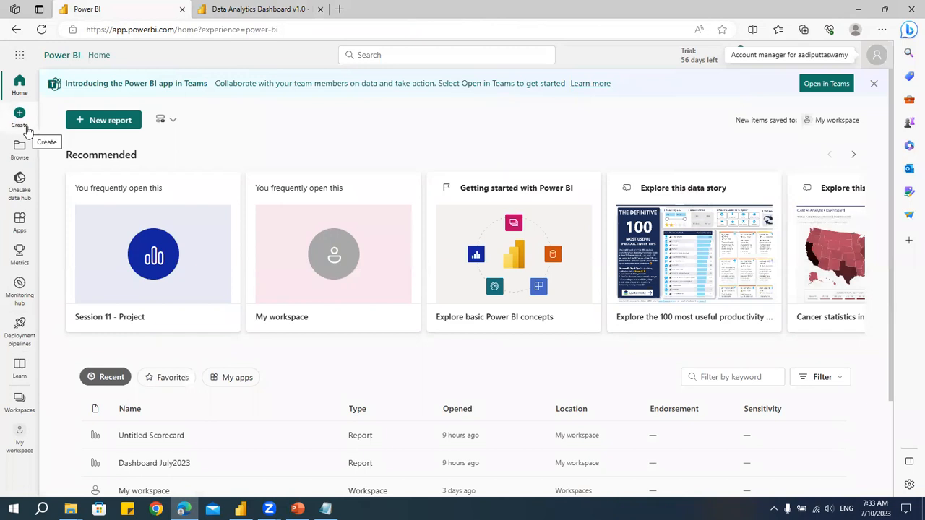
click(265, 9)
mouse_move(526, 209)
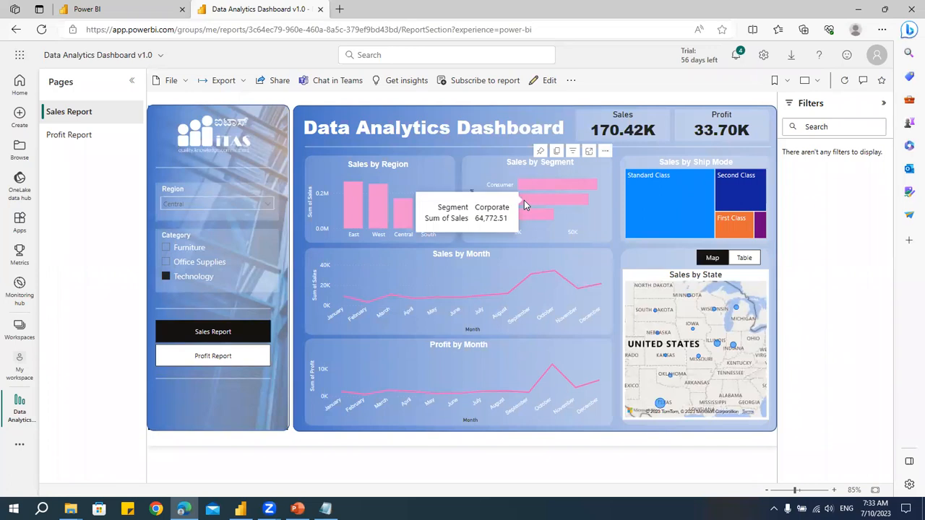
click(120, 15)
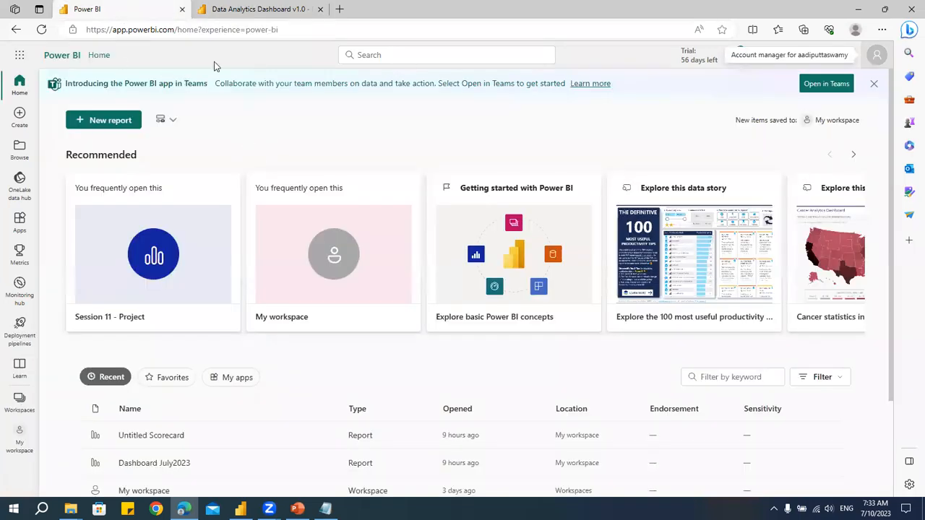
click(214, 10)
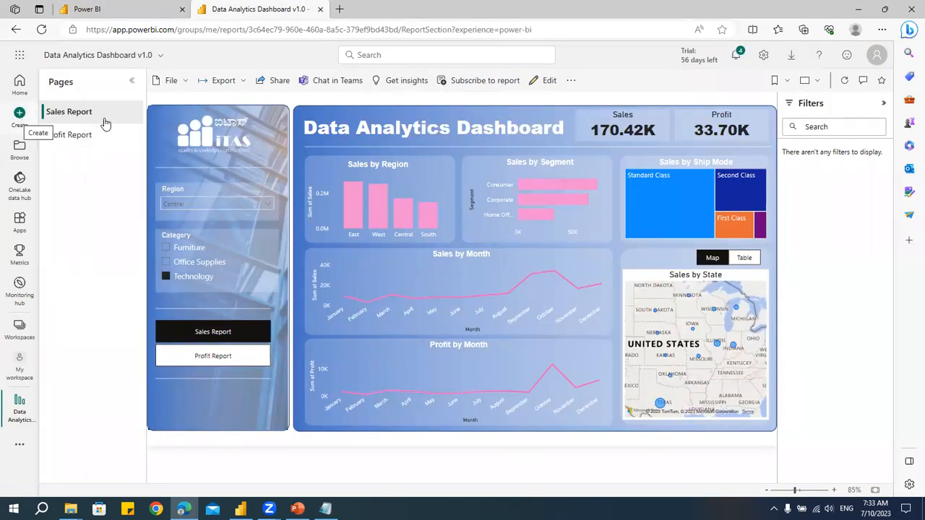
click(141, 18)
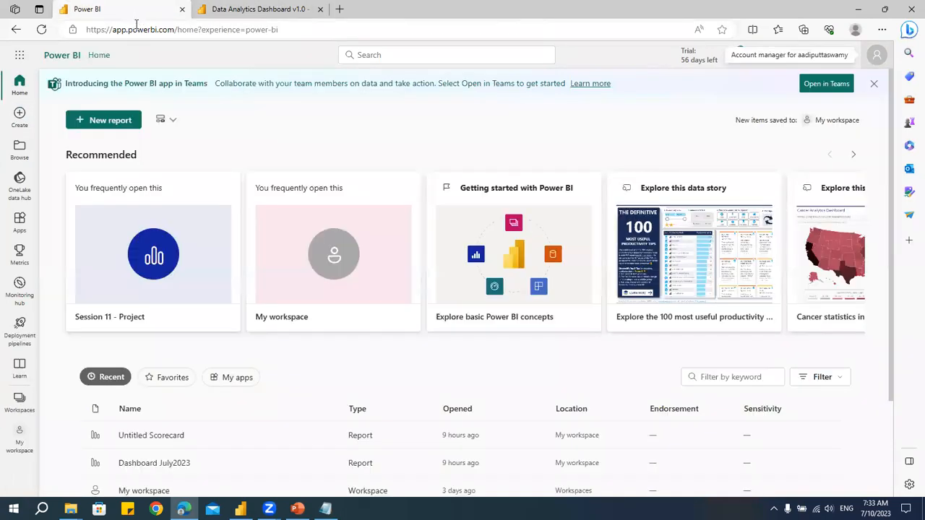
Auto-create a report from the published 'Data Analytics Dashboard v1.0' dataset and look over its visuals and view options
click(20, 114)
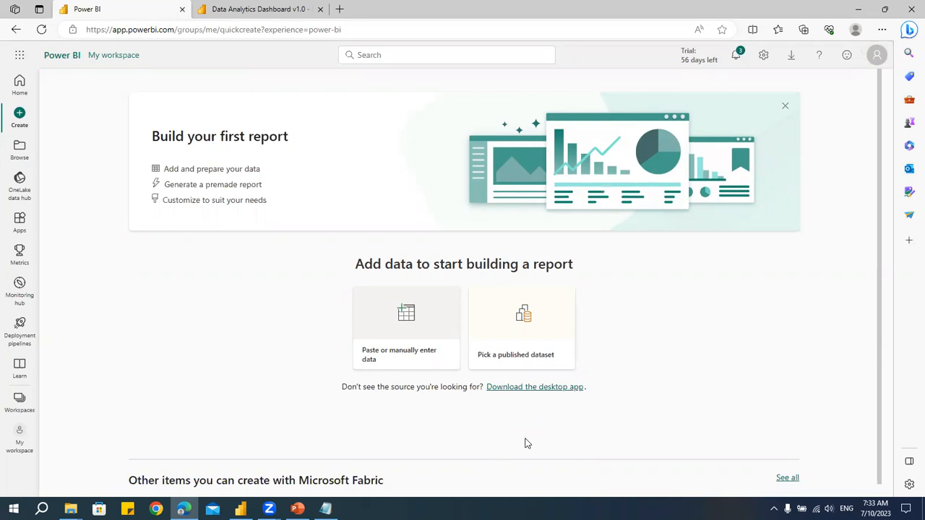
click(523, 320)
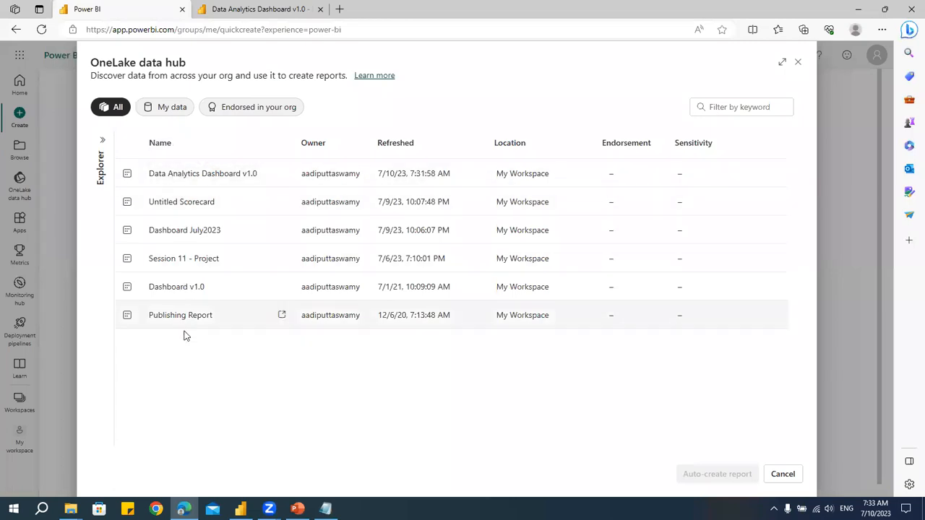
click(195, 182)
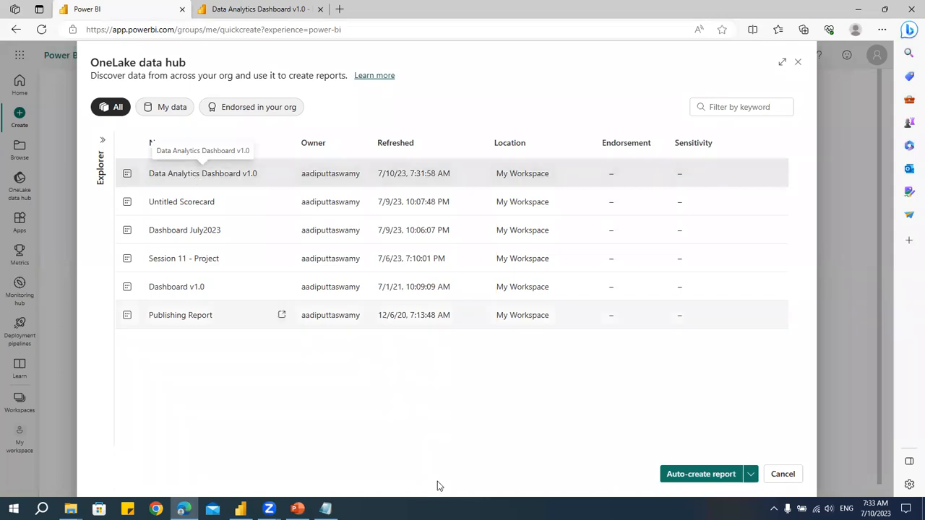
click(750, 475)
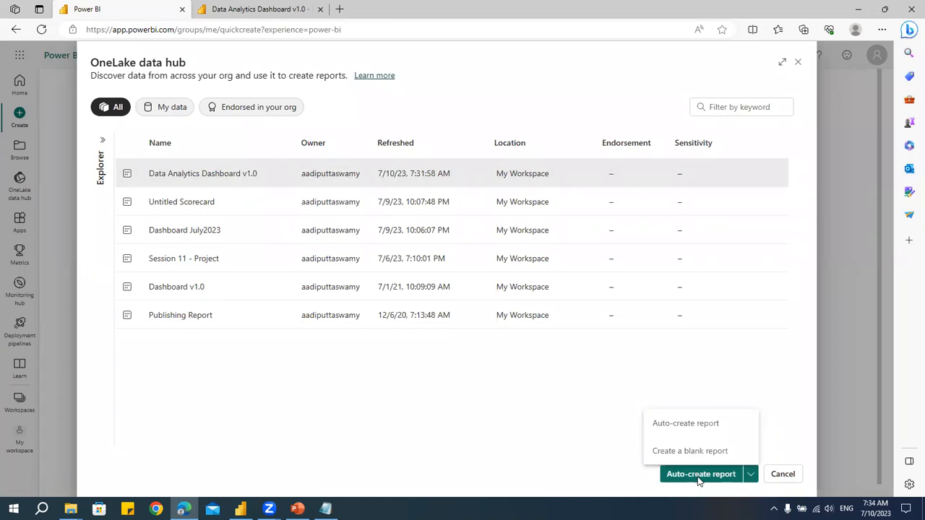
click(688, 427)
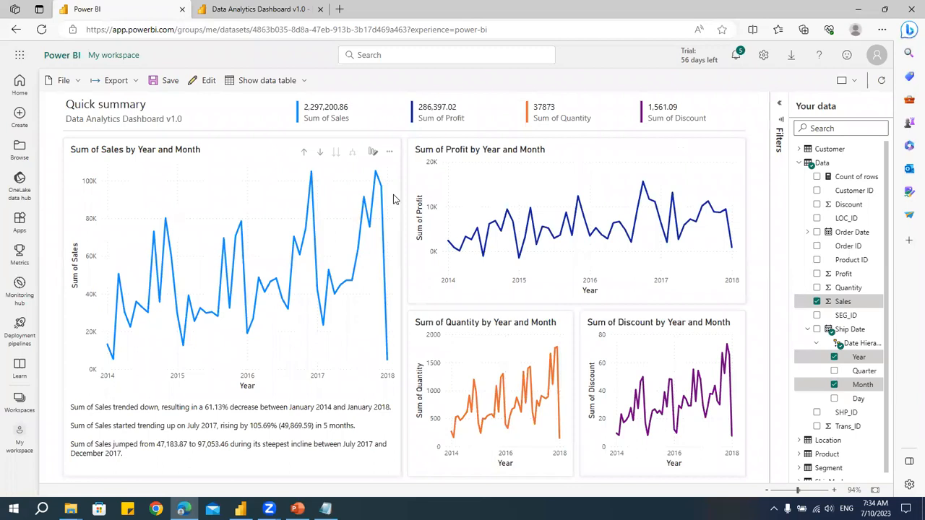
mouse_move(166, 310)
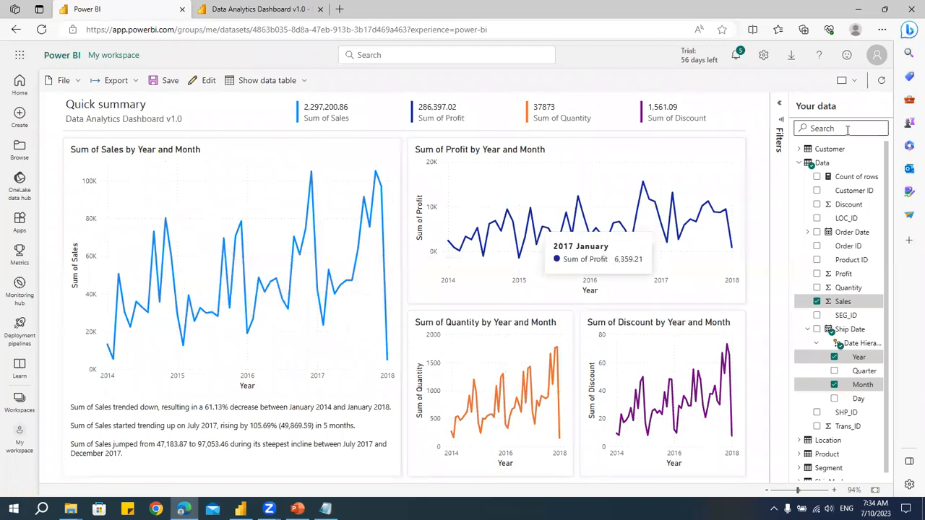
click(856, 80)
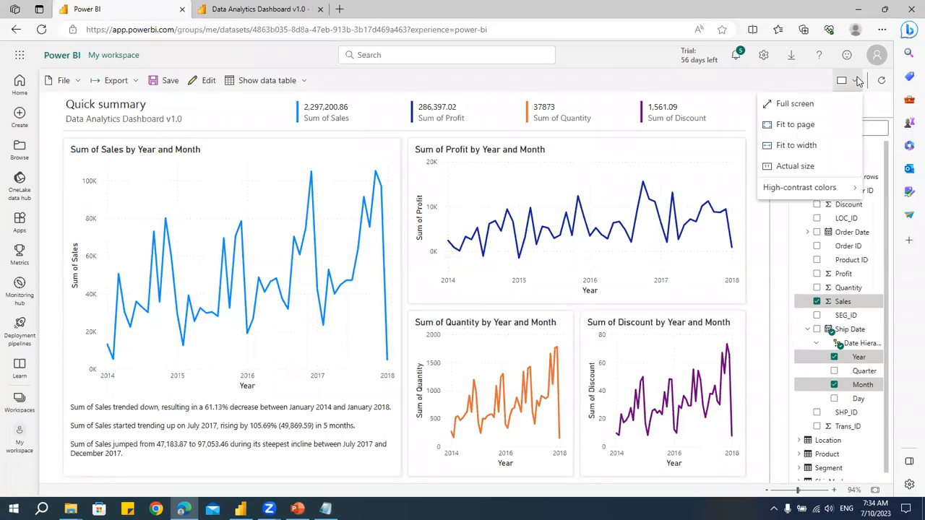
Discard the auto-created report and create a blank report from the published 'Data Analytics Dashboard v1.0' dataset
click(20, 116)
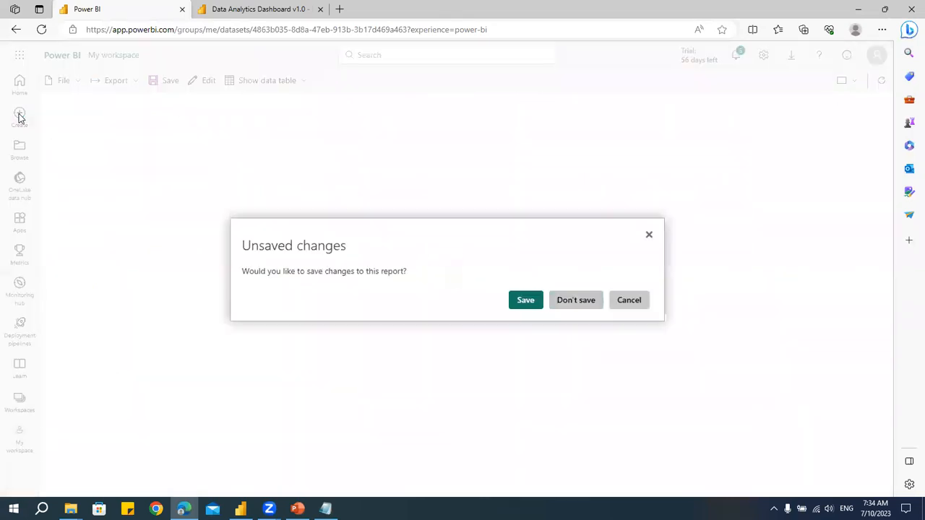
click(574, 302)
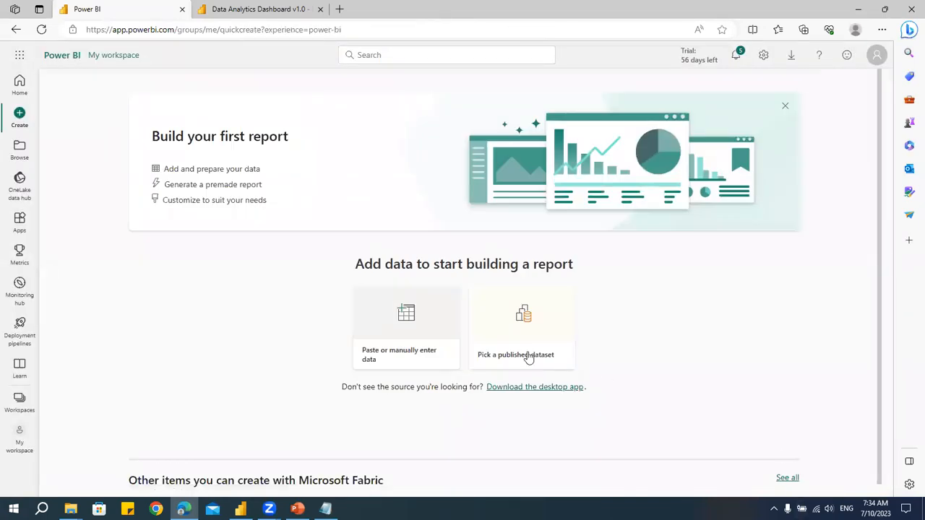
click(526, 349)
click(196, 182)
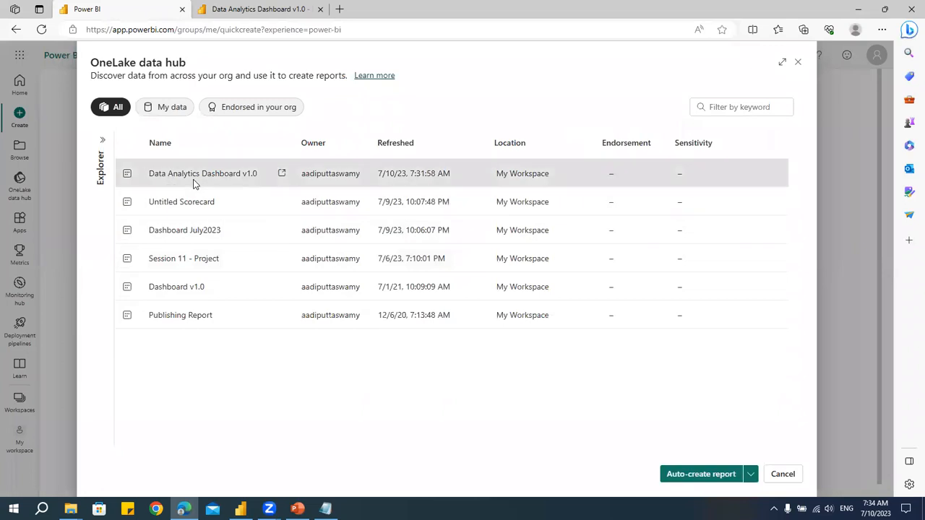
click(752, 475)
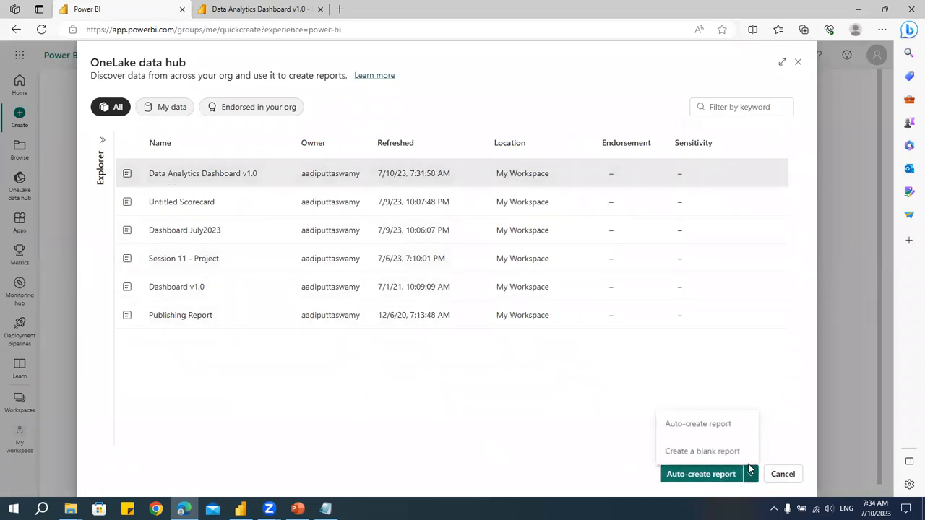
click(682, 453)
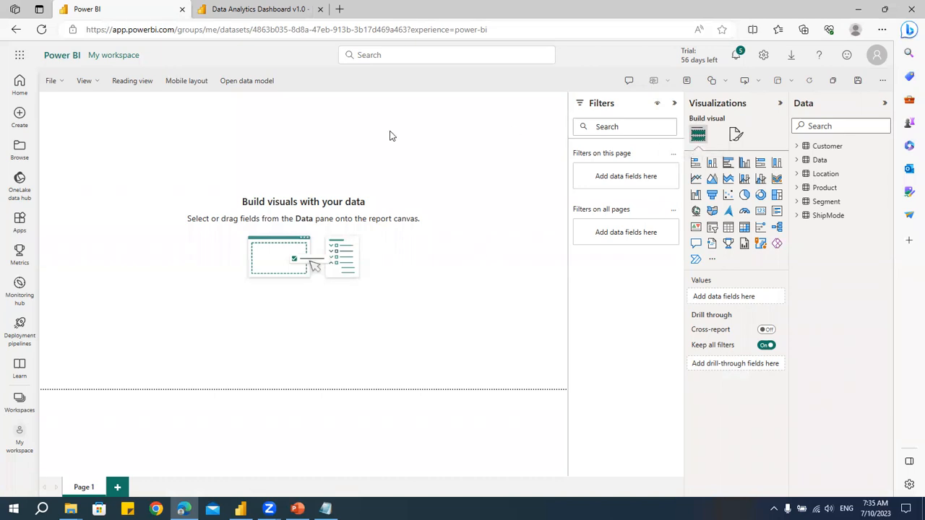
Switch to Power BI Desktop, dismiss the publishing message, and review the Preview features in Options without changing them
click(241, 509)
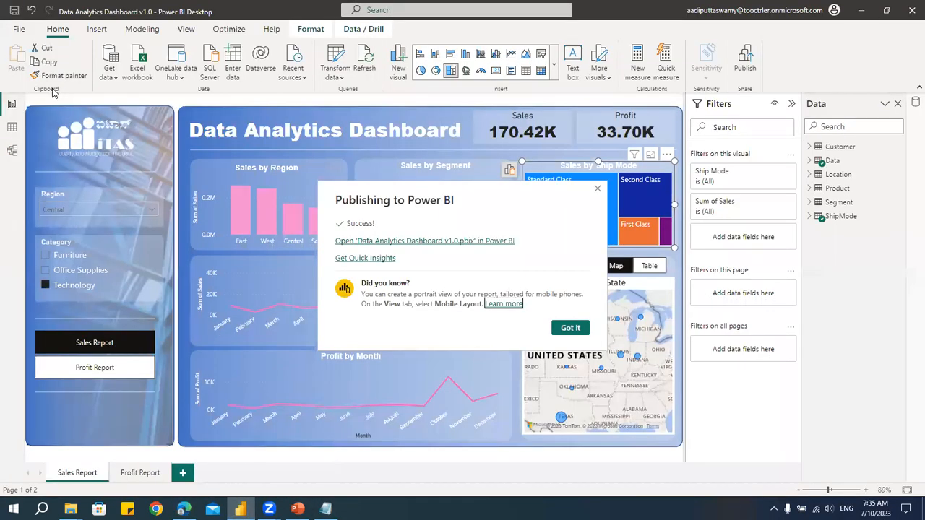
click(597, 189)
click(19, 29)
click(29, 211)
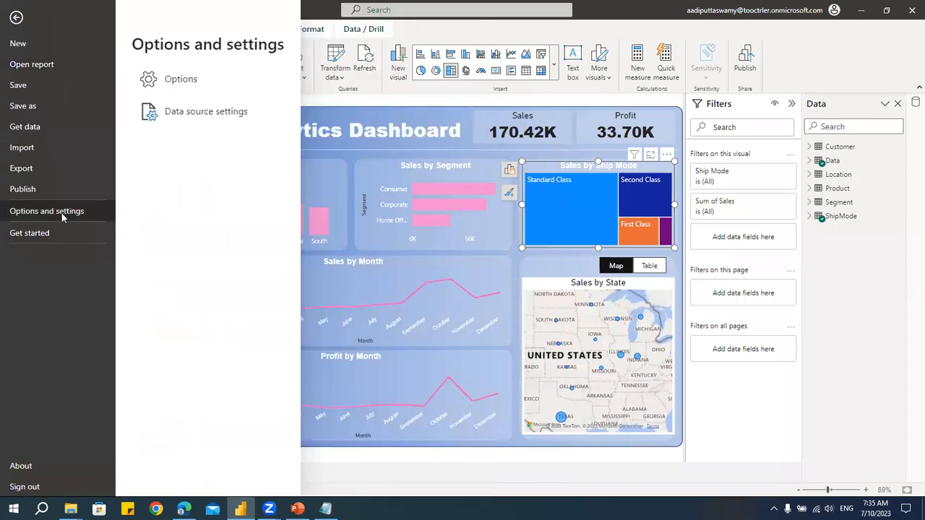
click(189, 79)
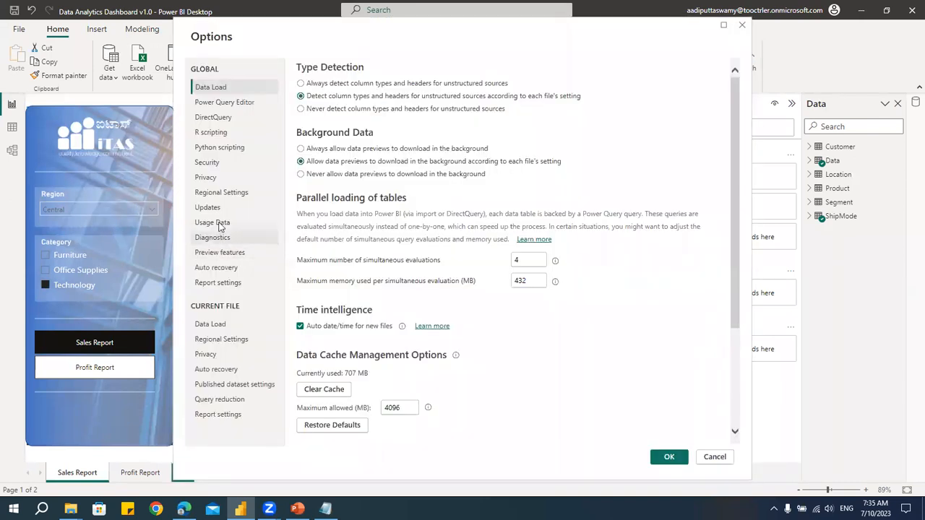
click(220, 253)
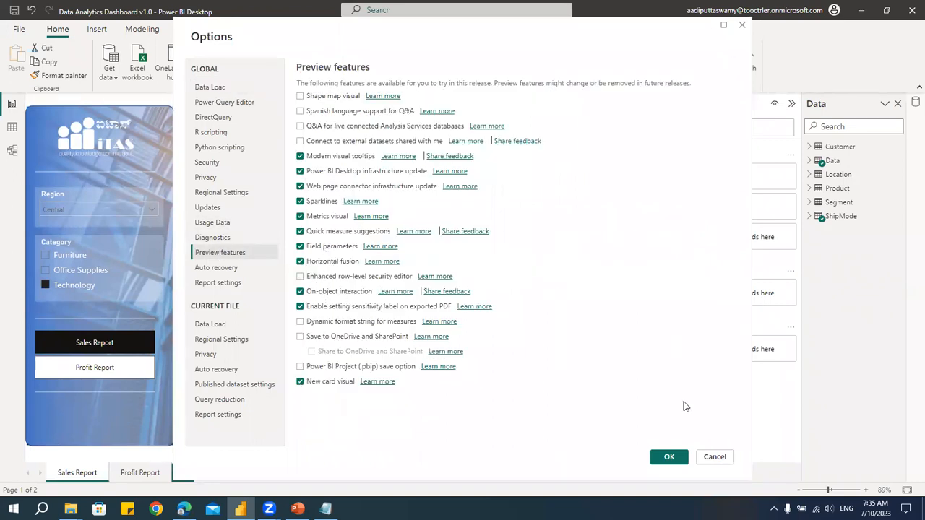
click(714, 457)
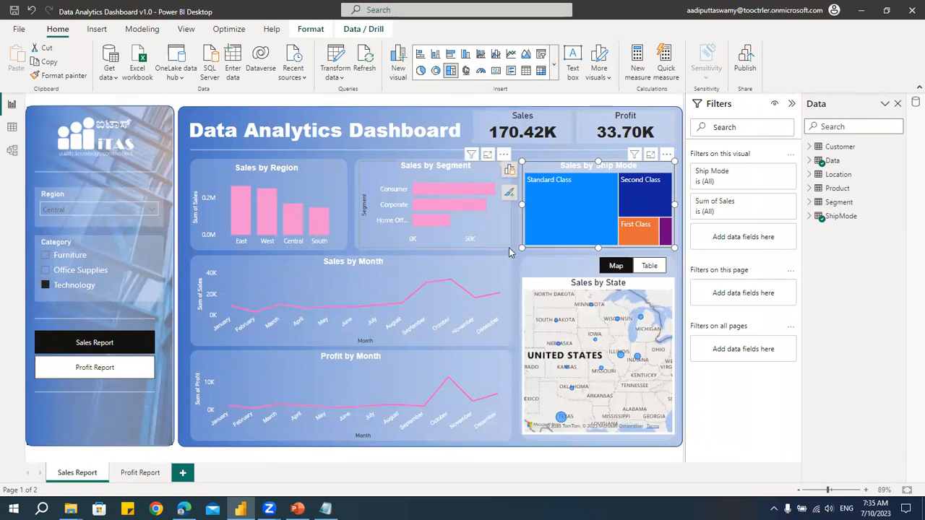
Return to the blank report in Microsoft Edge and check the page formatting options before going back to building visuals
key(alt+Tab)
key(alt+Tab)
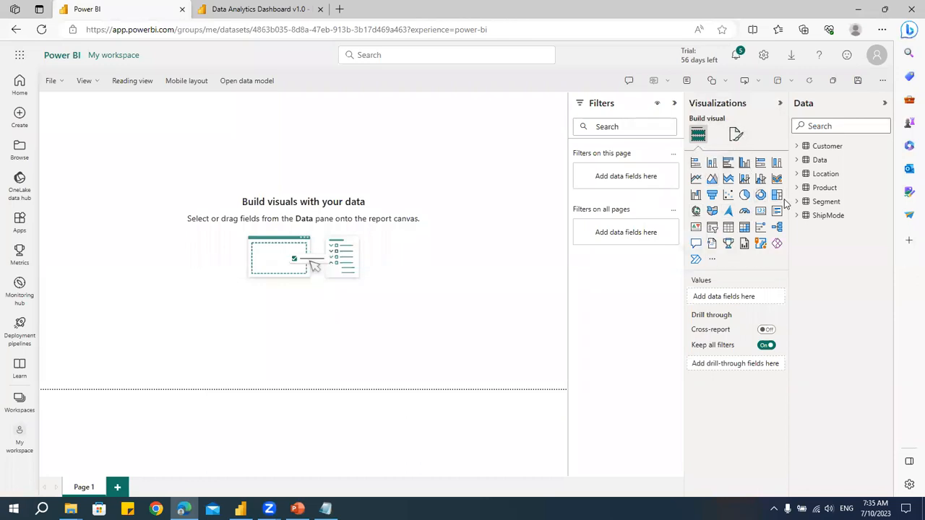
click(735, 134)
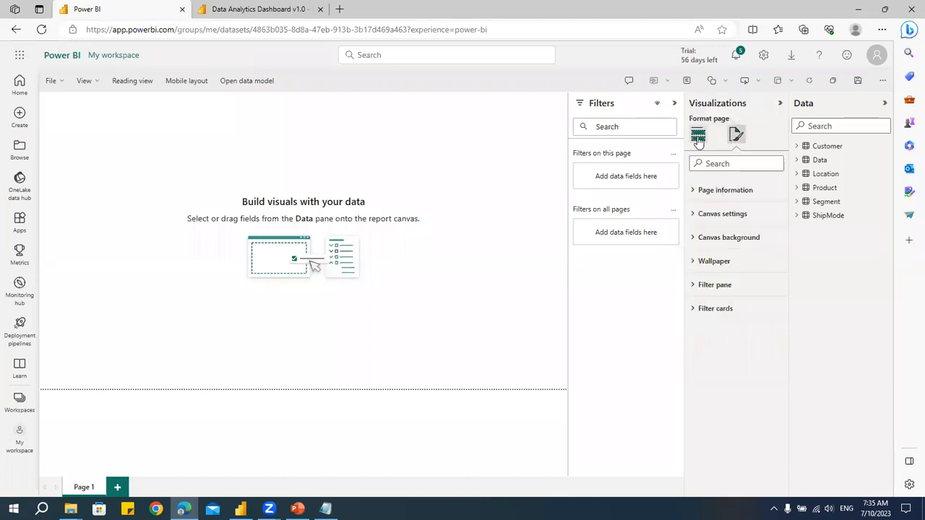
click(698, 137)
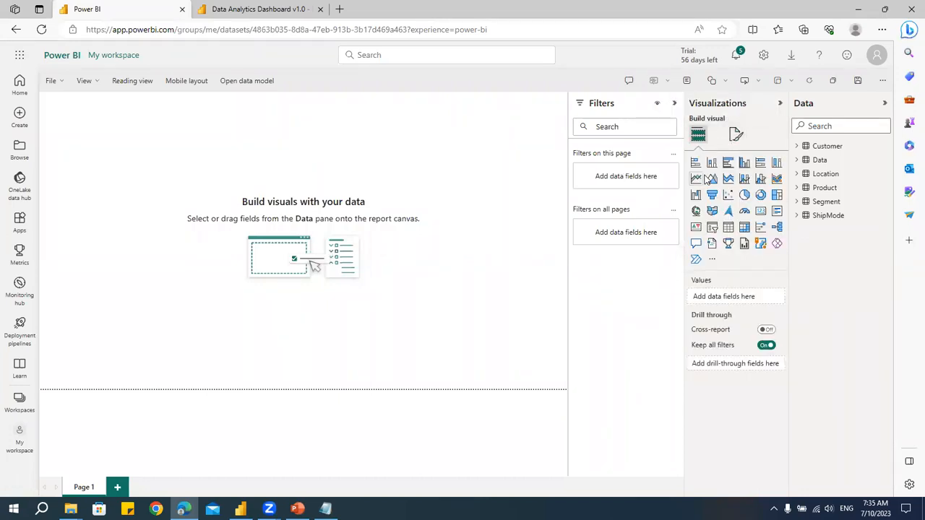
Add a clustered column chart of Sales by Region to the blank page and enlarge it slightly
click(744, 167)
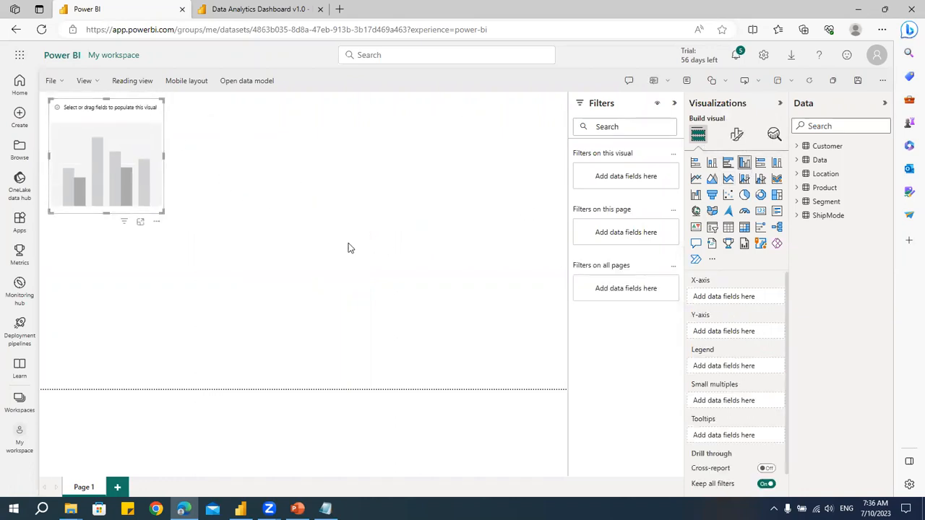
click(798, 161)
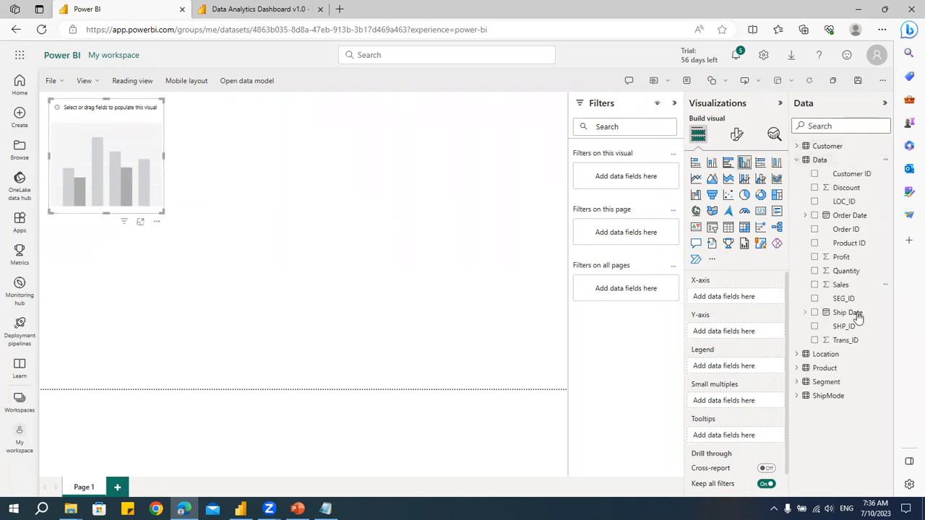
click(816, 286)
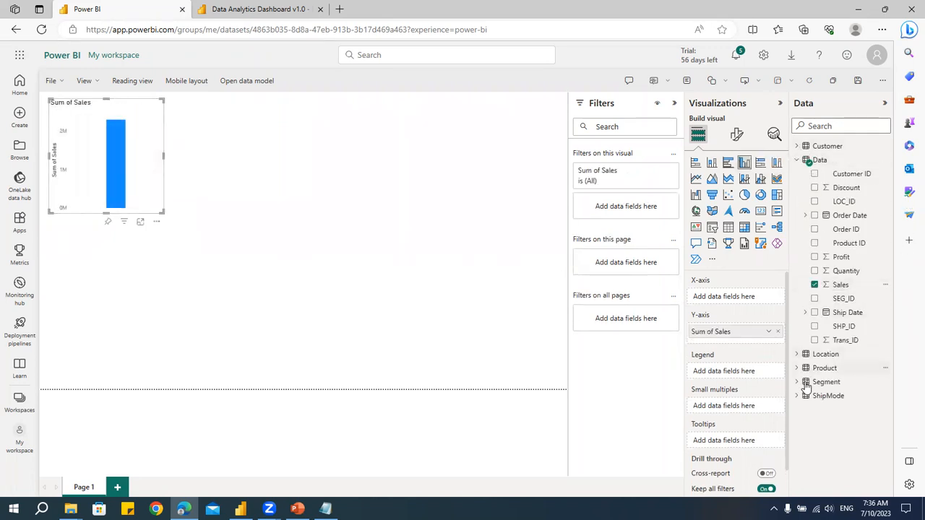
click(796, 354)
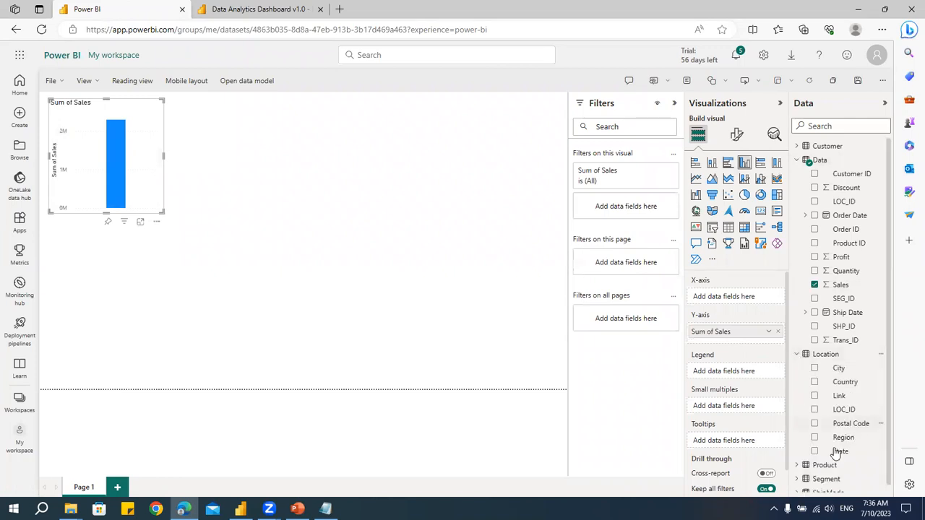
click(815, 438)
drag(165, 214, 200, 220)
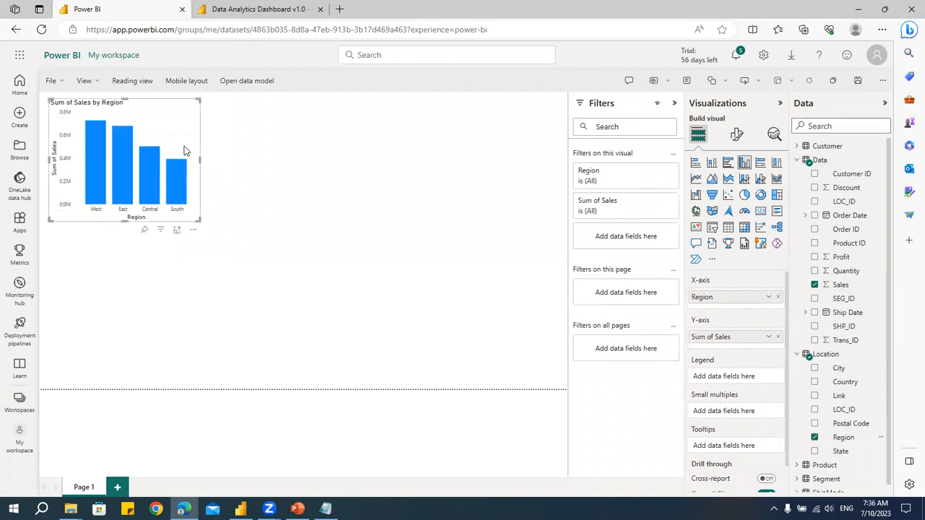
Duplicate the Region chart, place the copy beside it, and replace Region with Segment on the copy's X-axis
key(ctrl+c)
key(ctrl+v)
drag(181, 117, 339, 100)
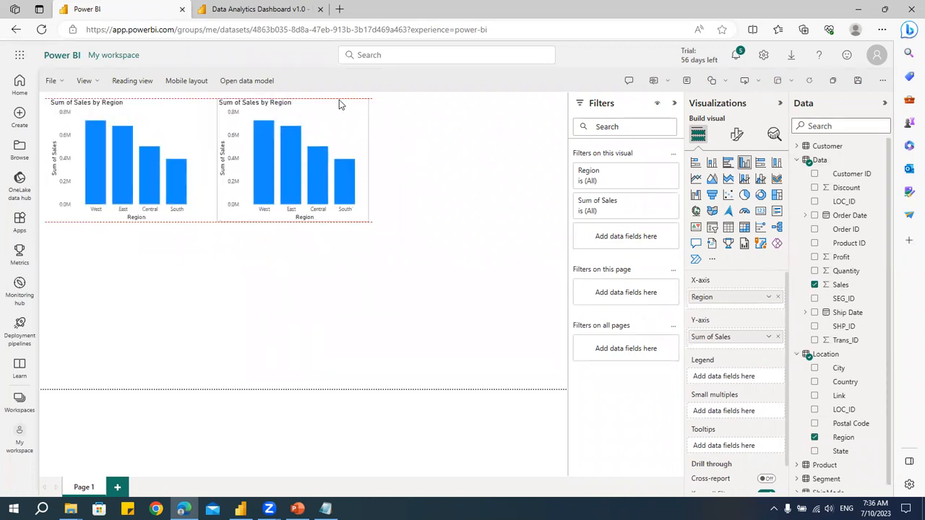
click(797, 160)
click(797, 299)
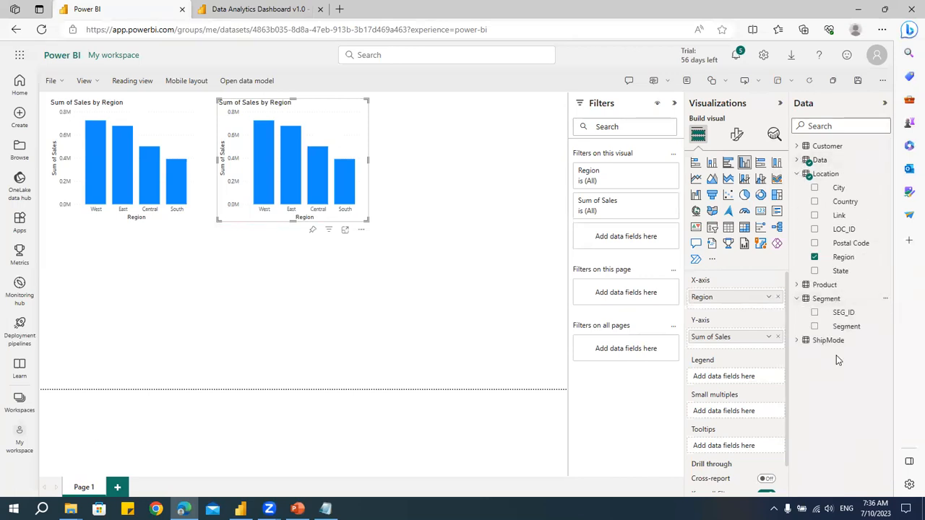
click(769, 300)
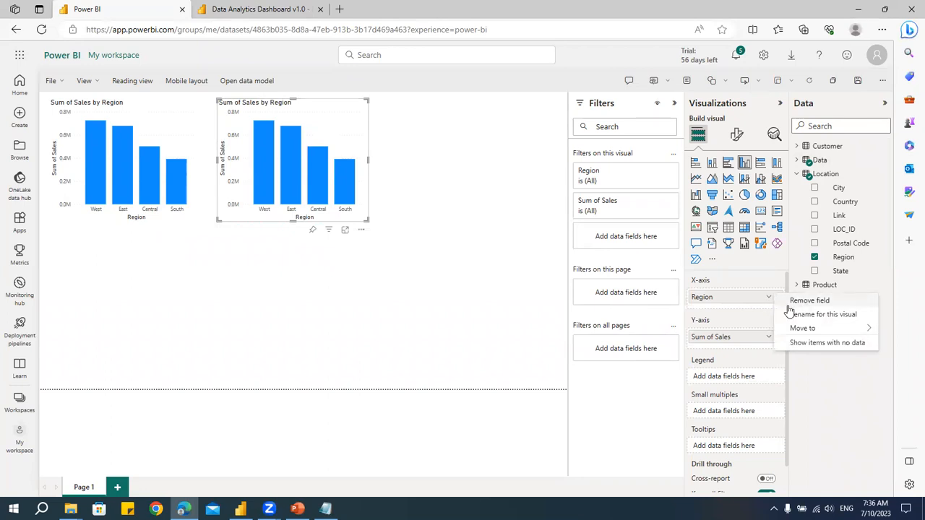
click(809, 300)
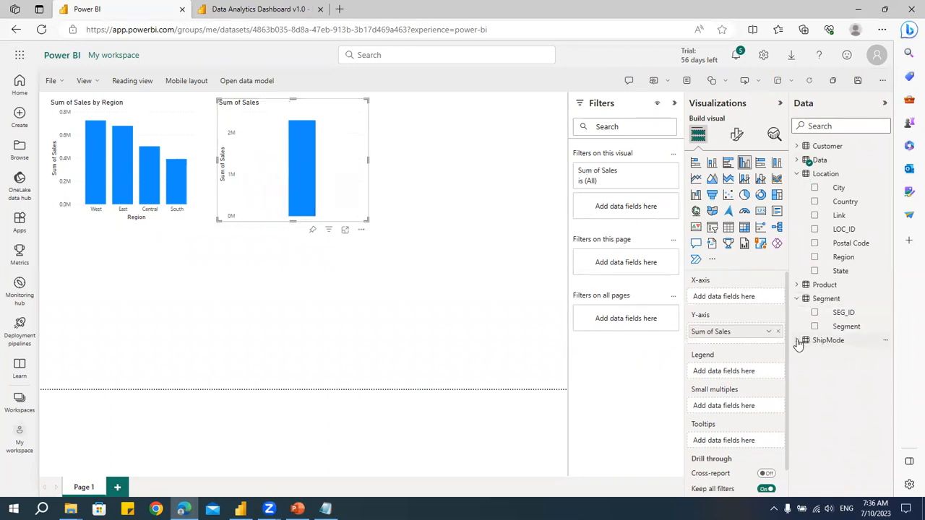
drag(835, 327, 732, 297)
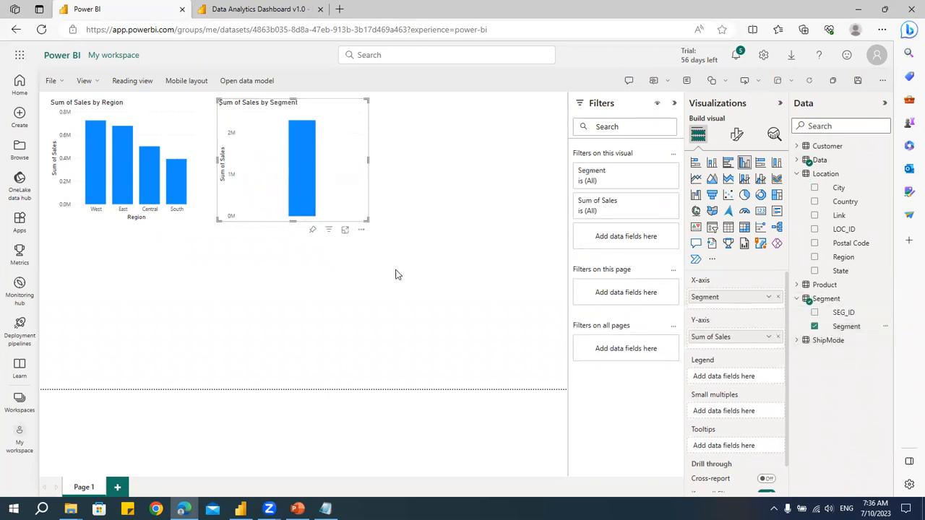
Duplicate the Segment chart, place the copy beside it, and replace Segment with Ship Mode on the copy's X-axis
key(ctrl+c)
key(ctrl+v)
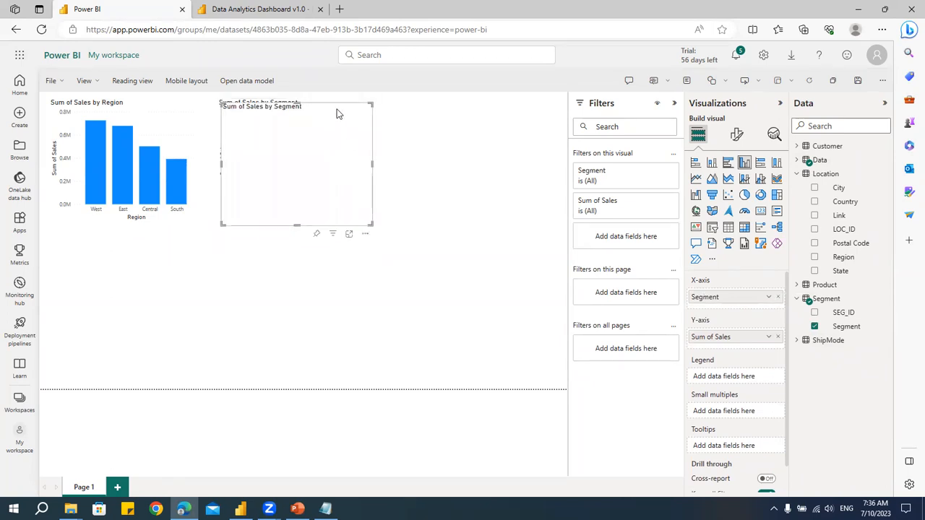
drag(337, 113, 516, 113)
click(797, 341)
drag(847, 355, 759, 312)
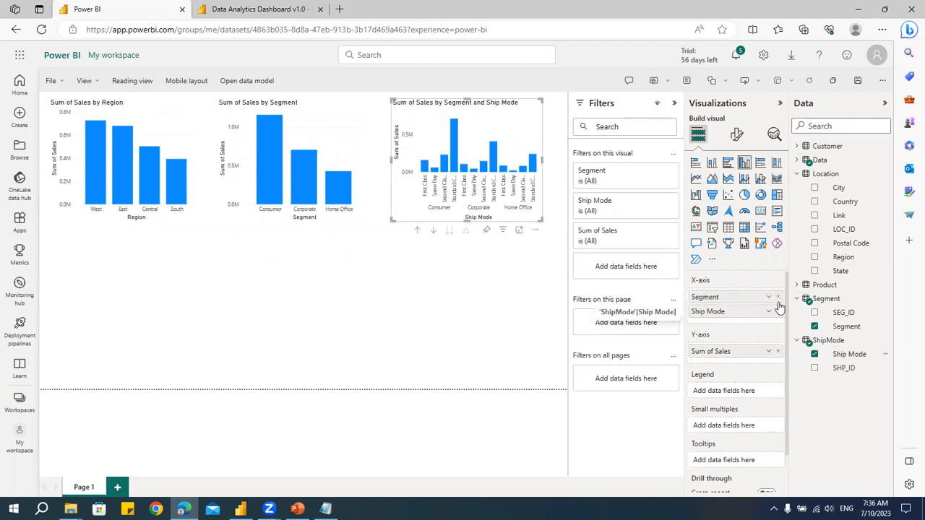
click(777, 297)
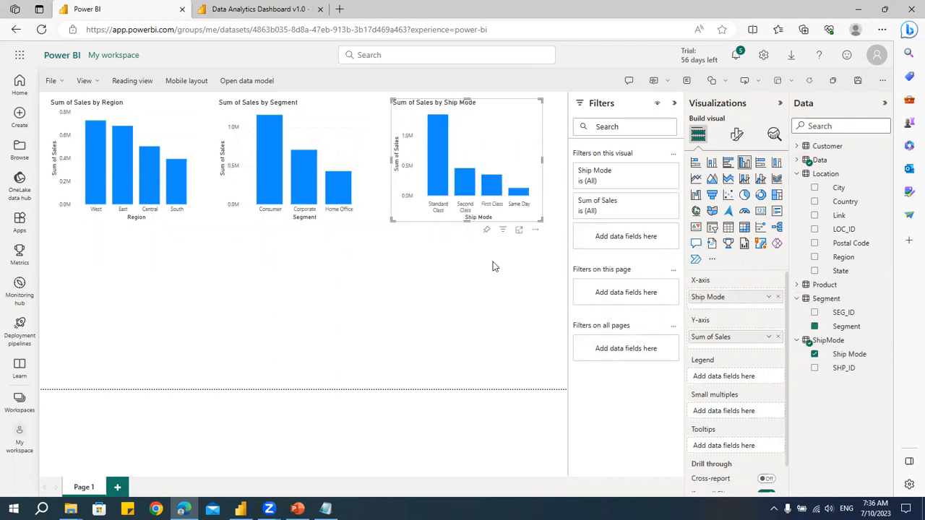
click(250, 322)
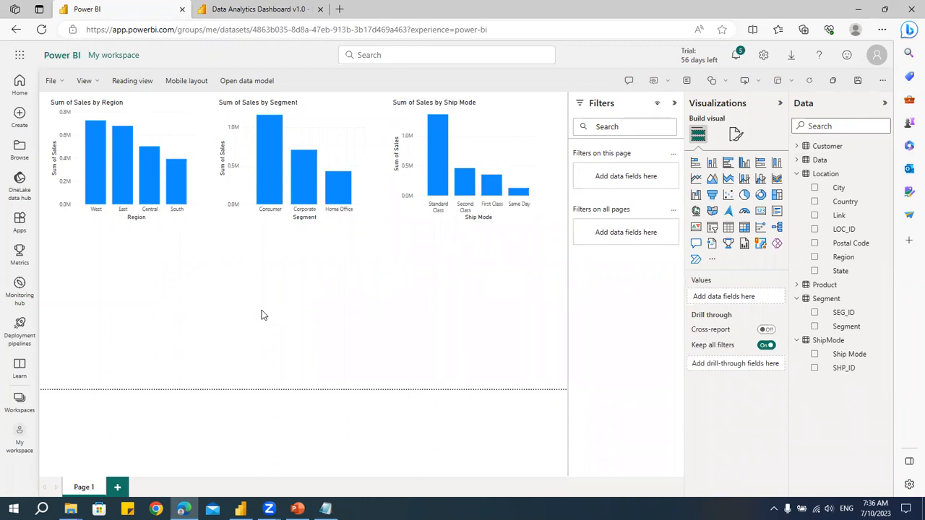
Switch to the reading view and save the report as 'DA Temp Project' in My workspace
click(140, 85)
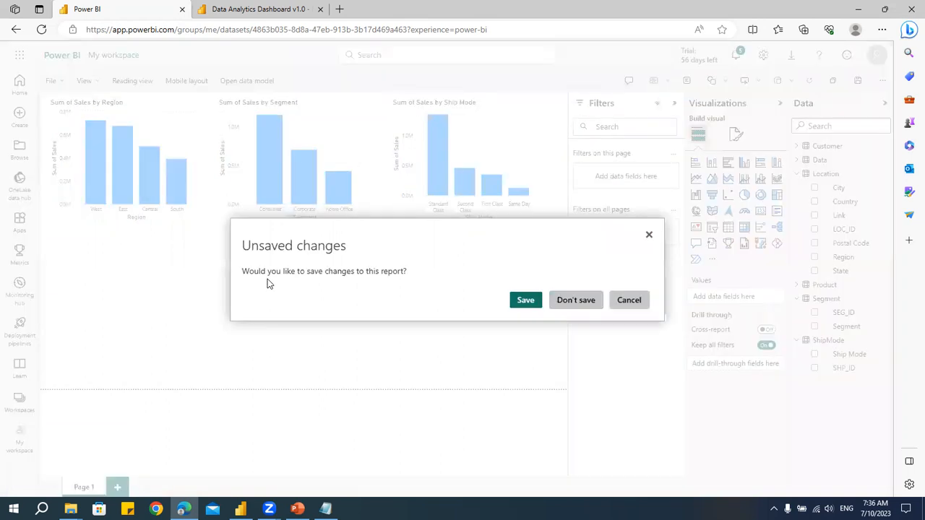
click(526, 301)
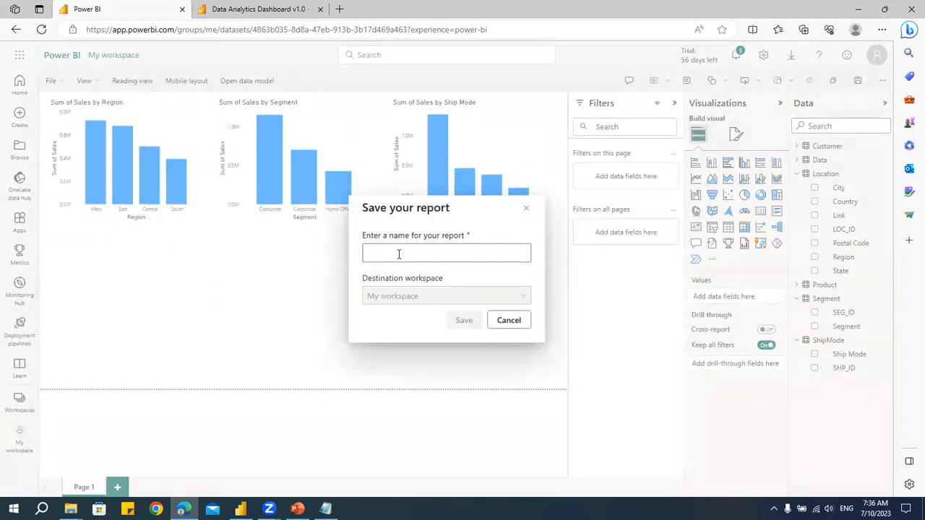
click(398, 254)
text(Dat)
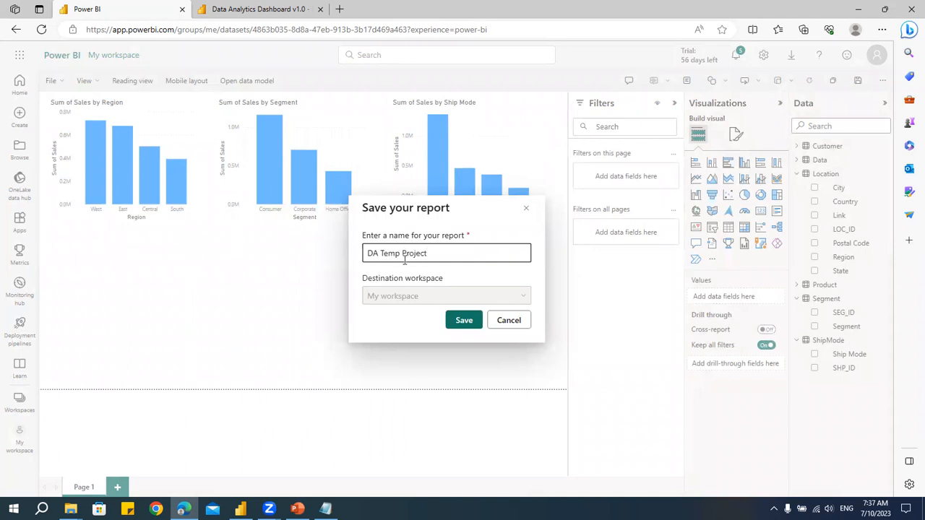
click(383, 298)
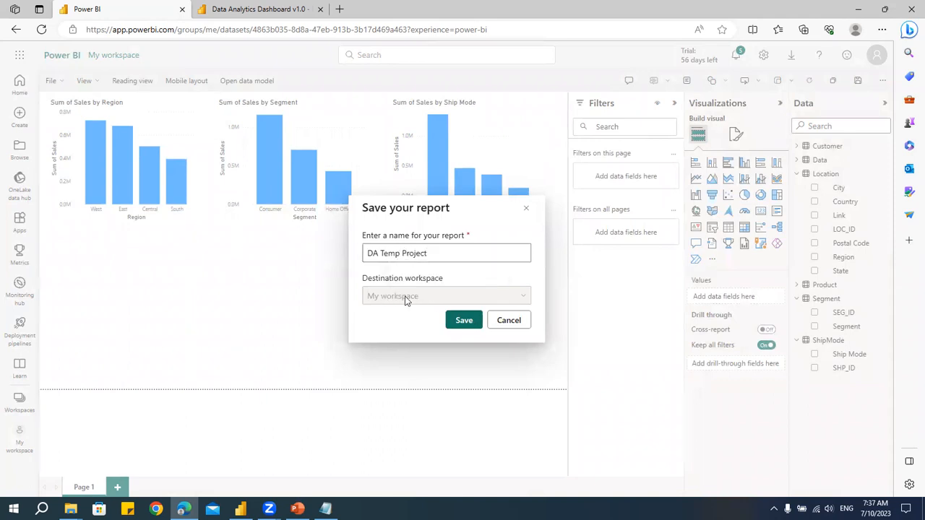
click(468, 324)
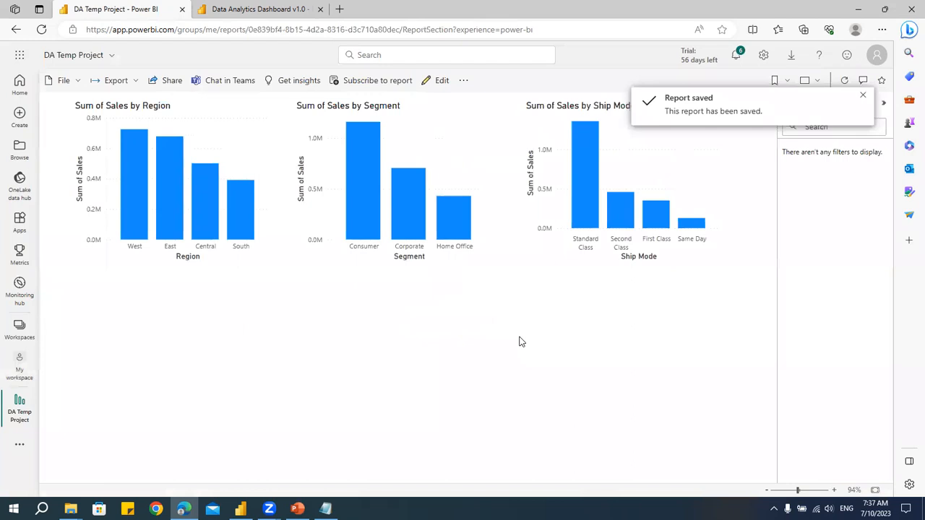
Check the saved report's file options, dismiss the notification, and cross-highlight the charts by the Central and South regions
click(77, 80)
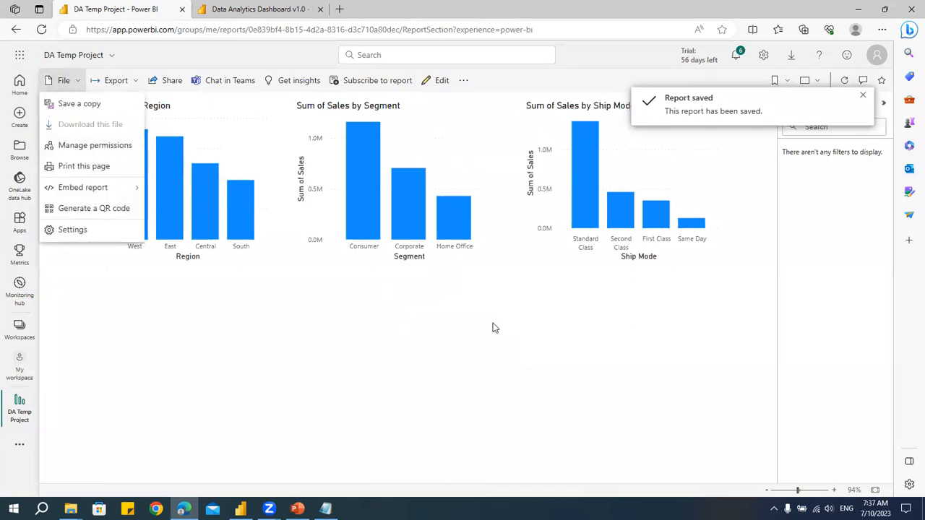
click(268, 243)
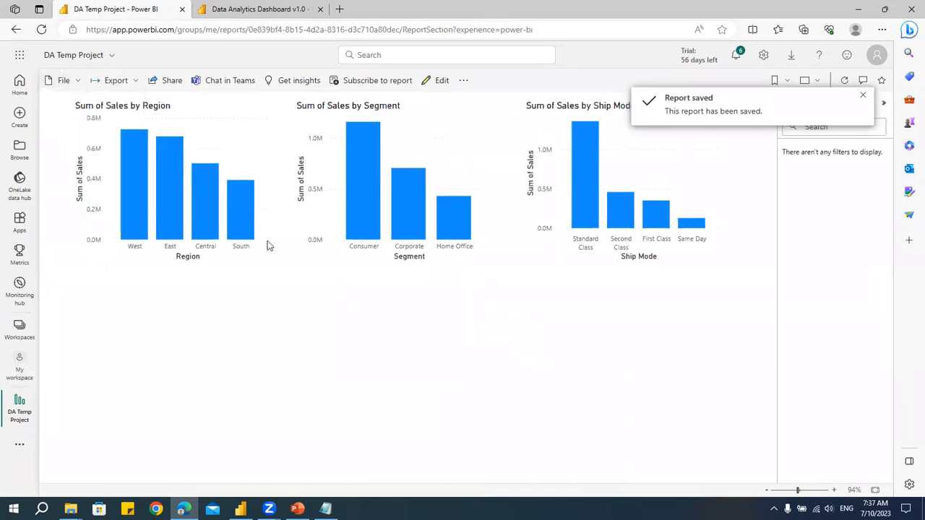
click(863, 96)
click(203, 190)
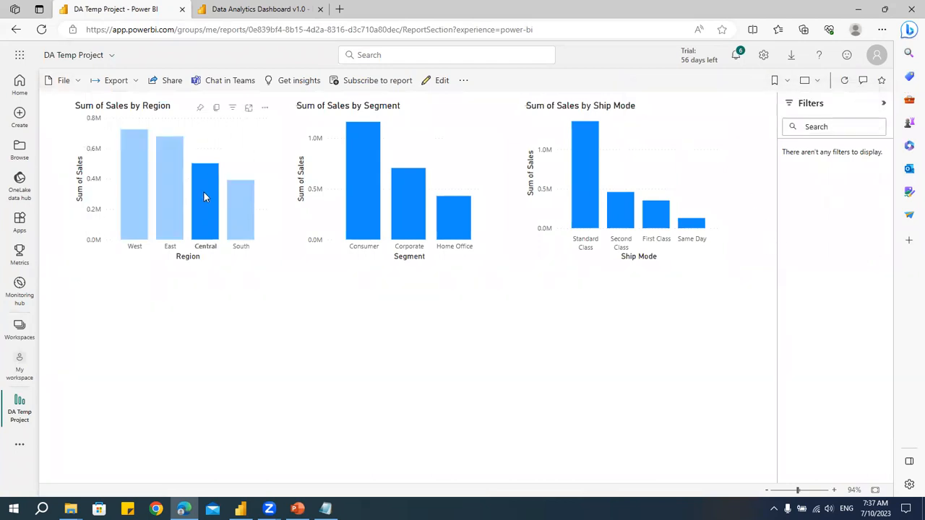
click(248, 204)
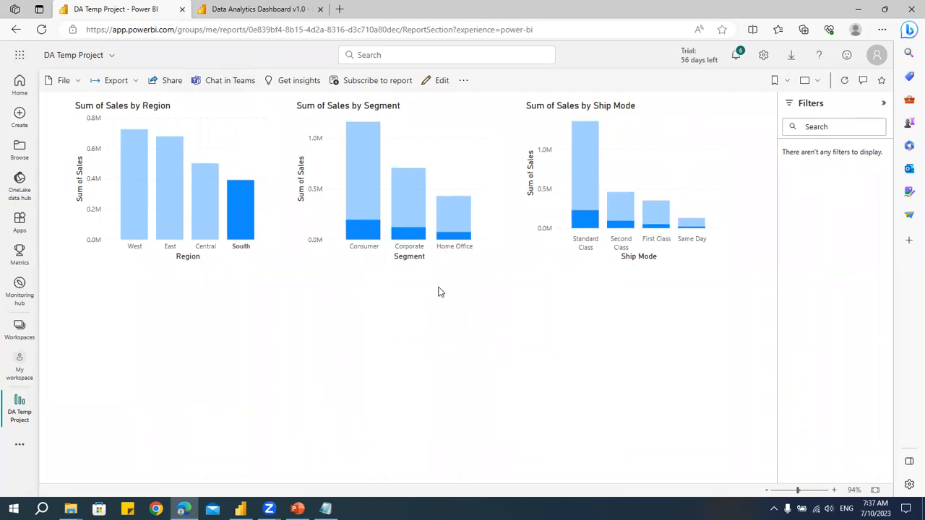
Go to the Data Analytics Dashboard v1.0 report and generate its secure embed link and HTML for a website or portal
click(252, 16)
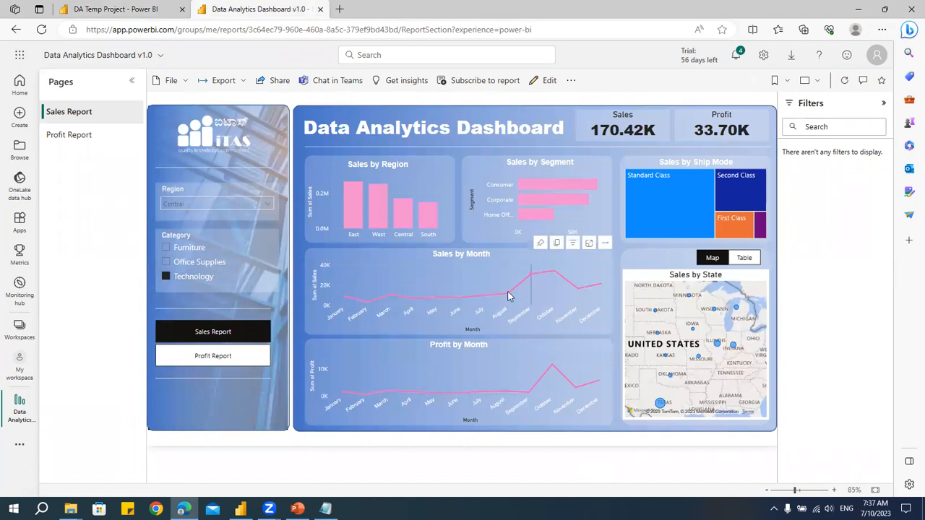
click(177, 81)
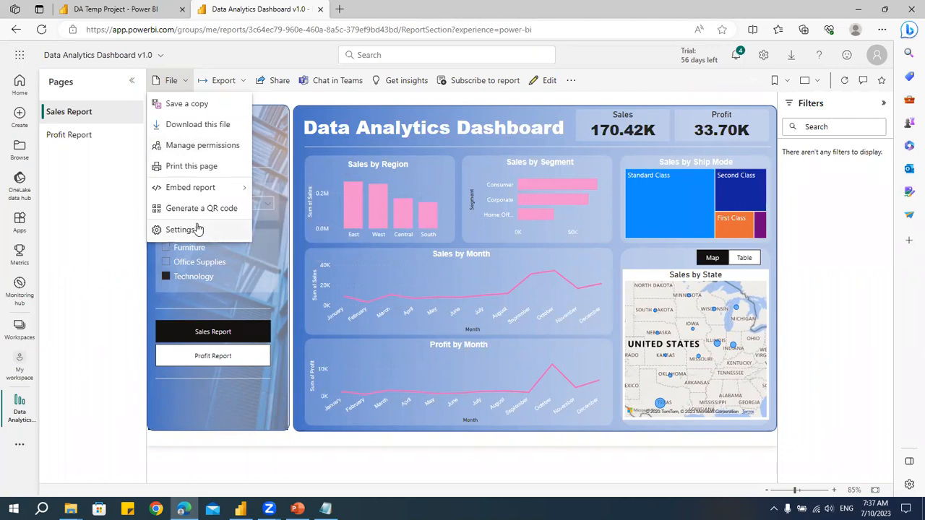
mouse_move(197, 191)
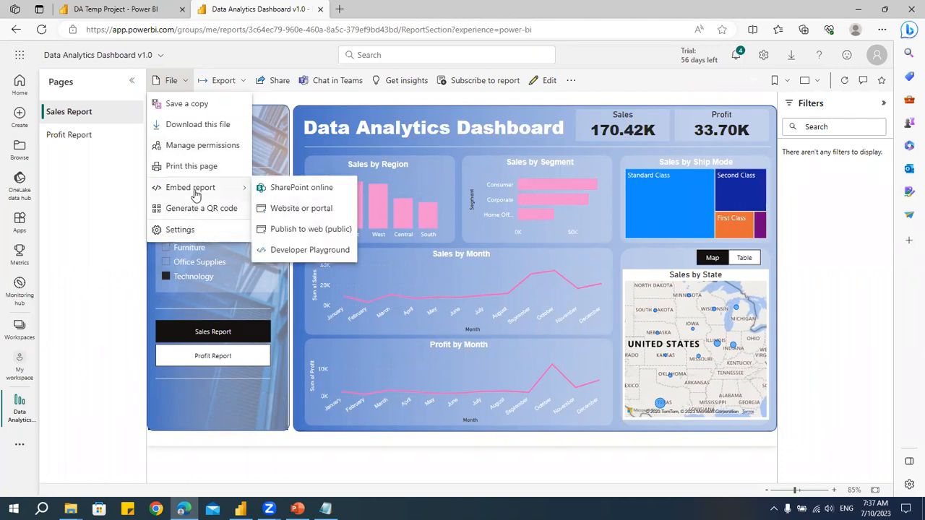
click(292, 211)
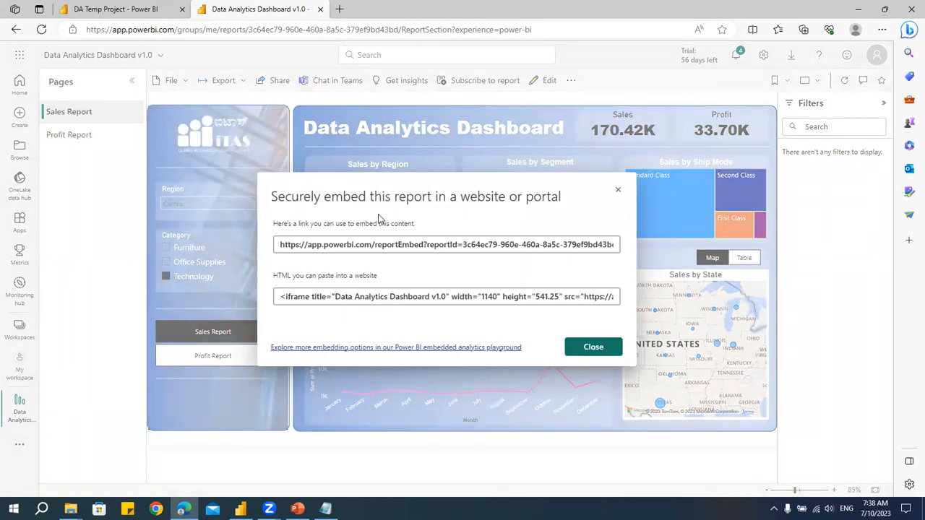
Review the secure embed link and the website HTML code for the report, and close the embed dialog
click(280, 245)
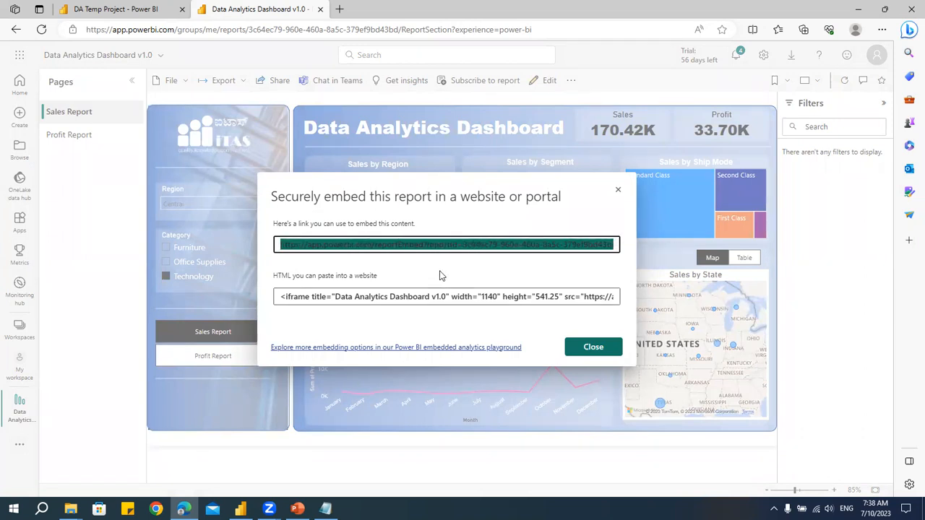
click(426, 294)
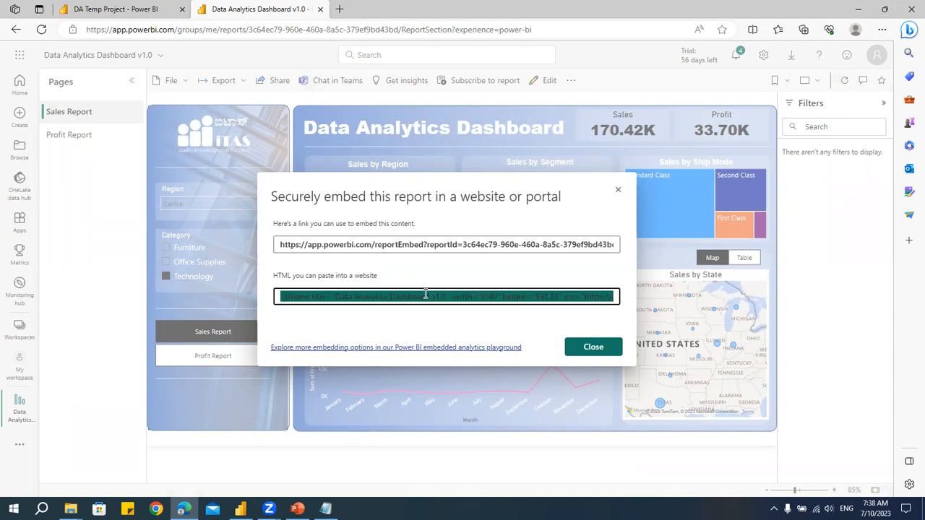
click(415, 243)
click(408, 296)
click(618, 190)
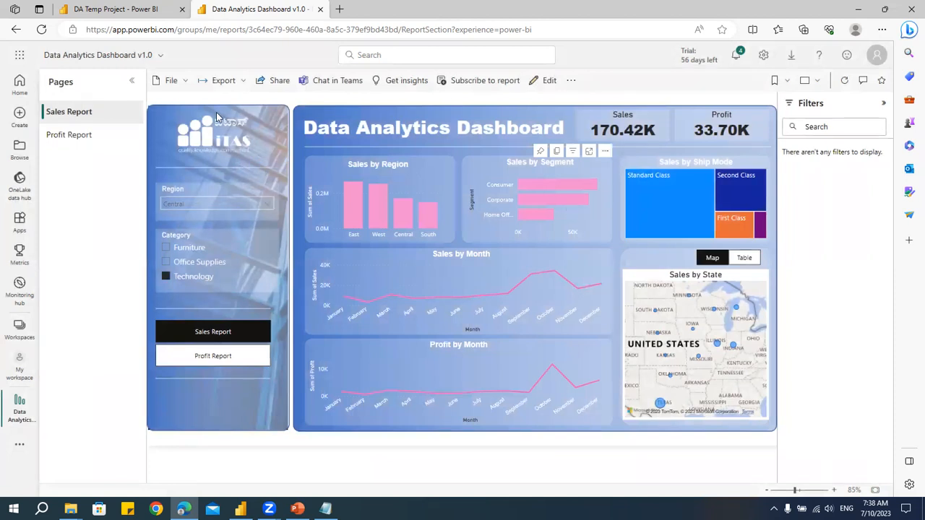
Generate a QR code for the report and add '> QR Code' to the end of the sharing list in Notepad
click(184, 81)
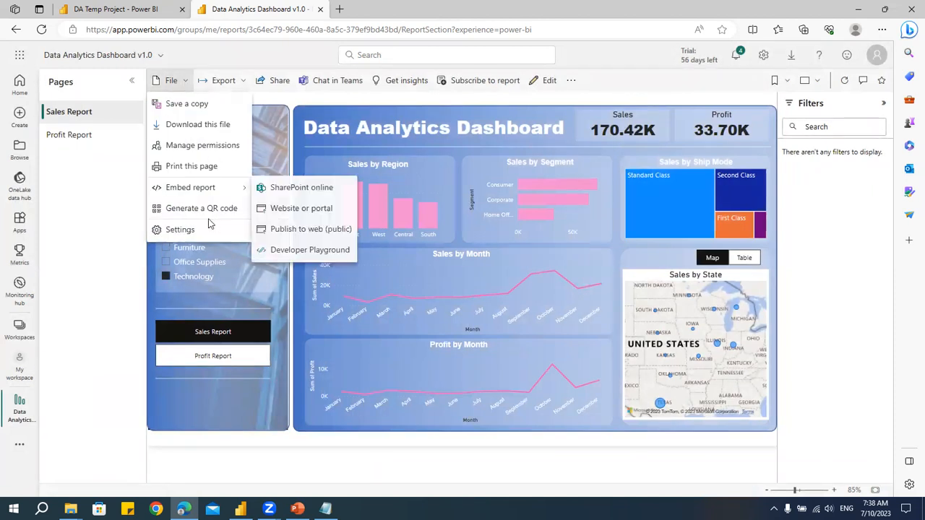
click(184, 212)
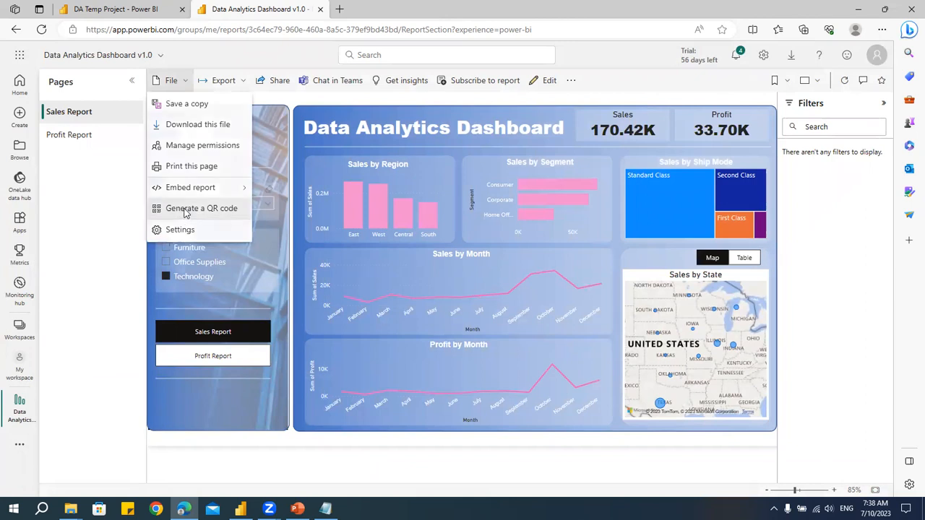
key(alt+Tab)
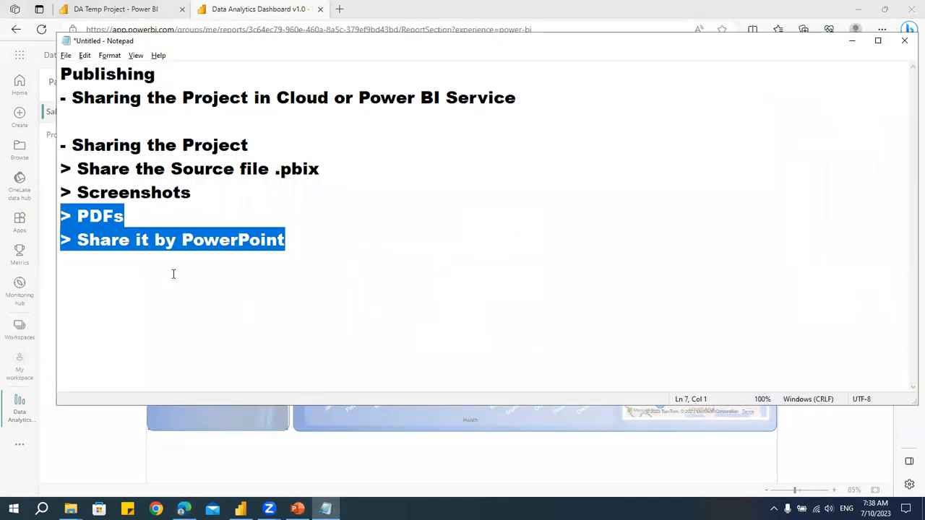
click(317, 245)
key(Return)
text(>)
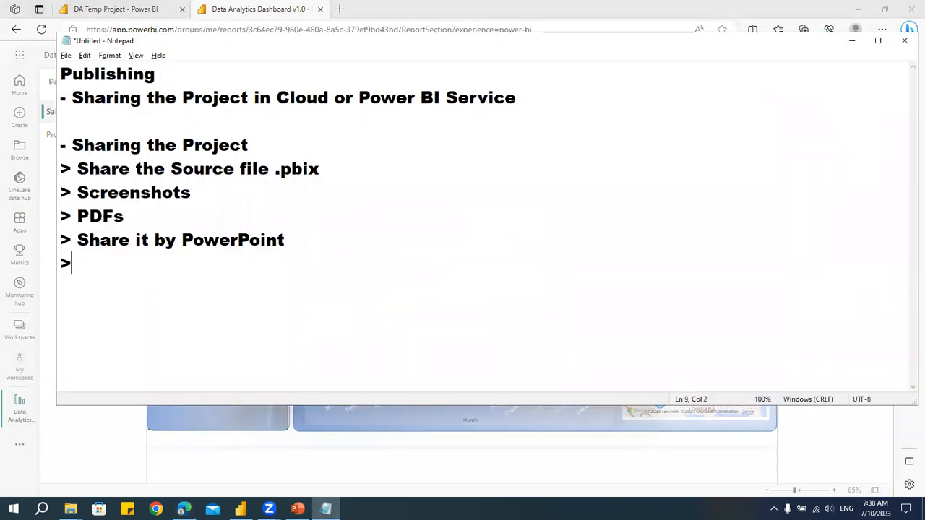
text( QR Code)
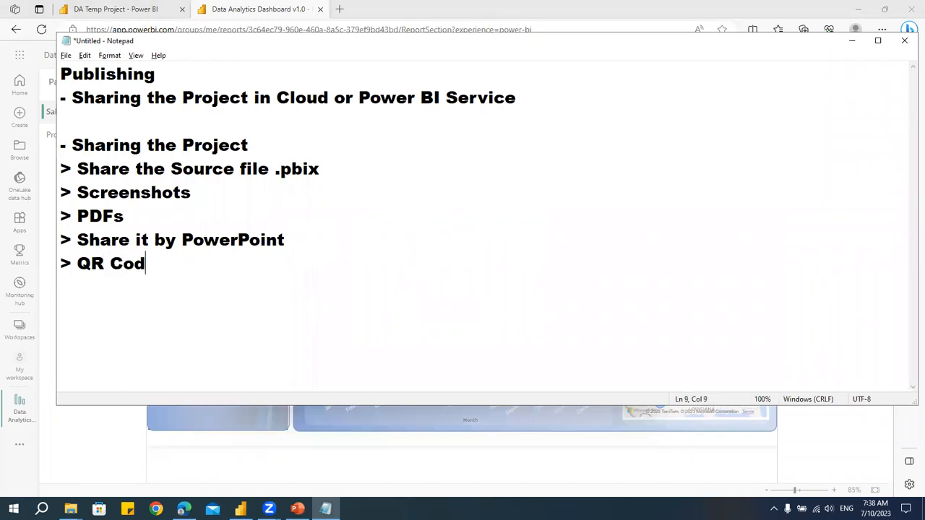
key(alt+Tab)
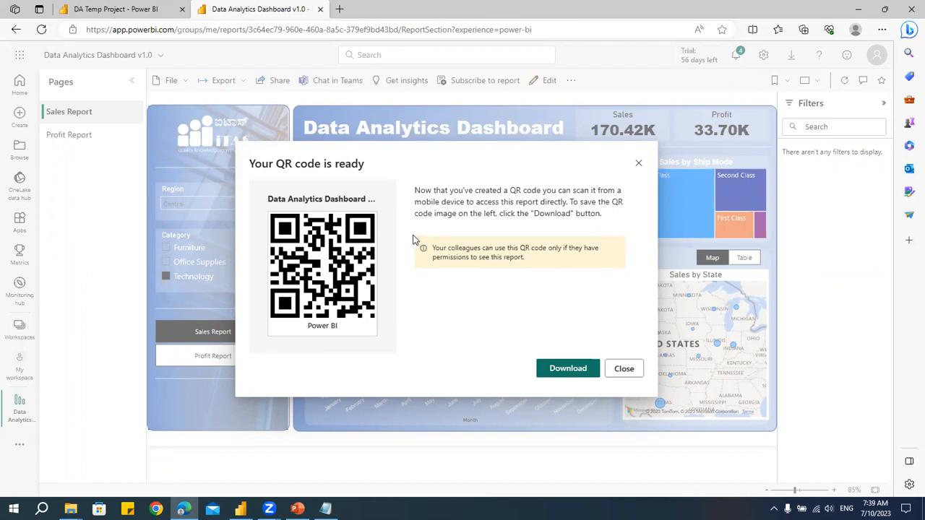
click(620, 371)
Check the report's file options and compare them with Options and settings in Power BI Desktop
click(185, 83)
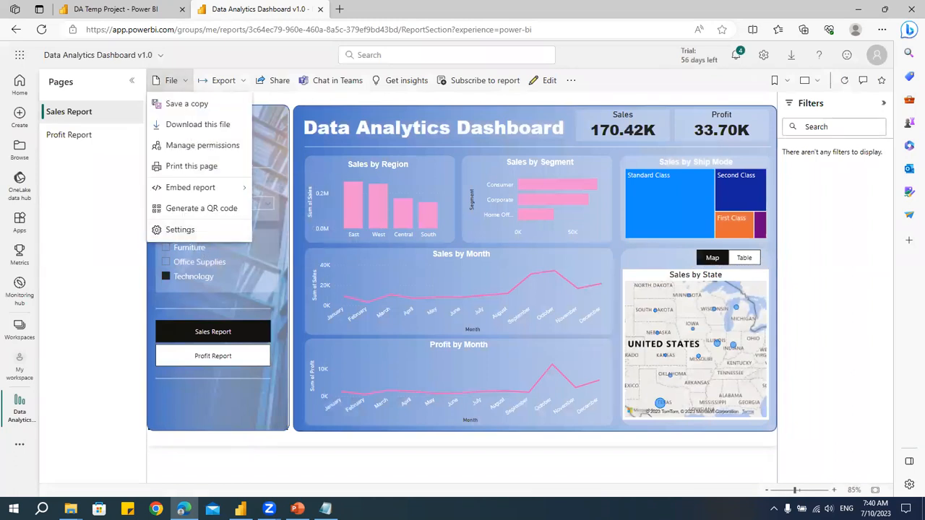
click(241, 509)
click(19, 29)
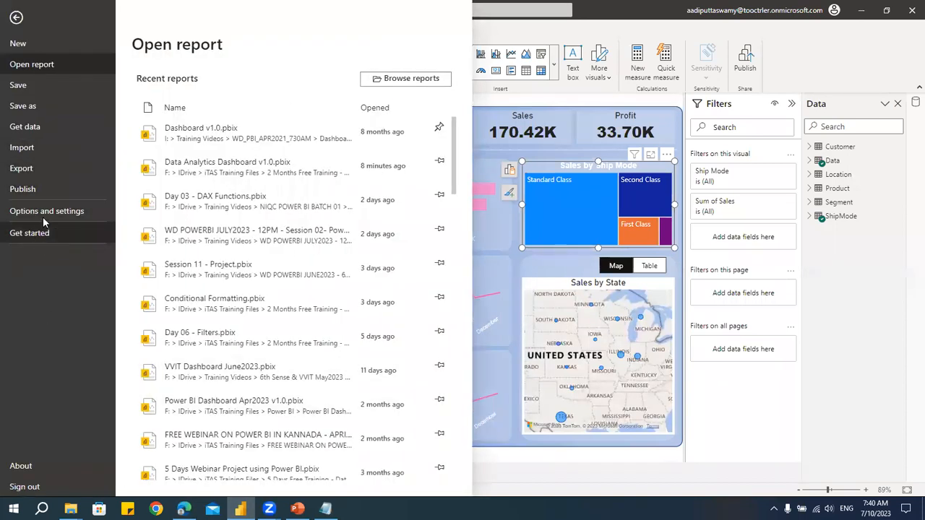
click(40, 213)
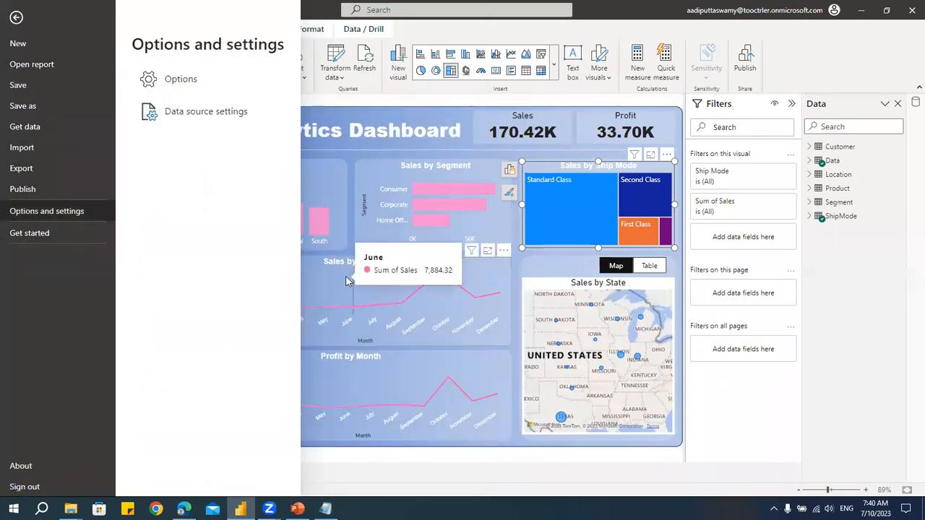
click(400, 264)
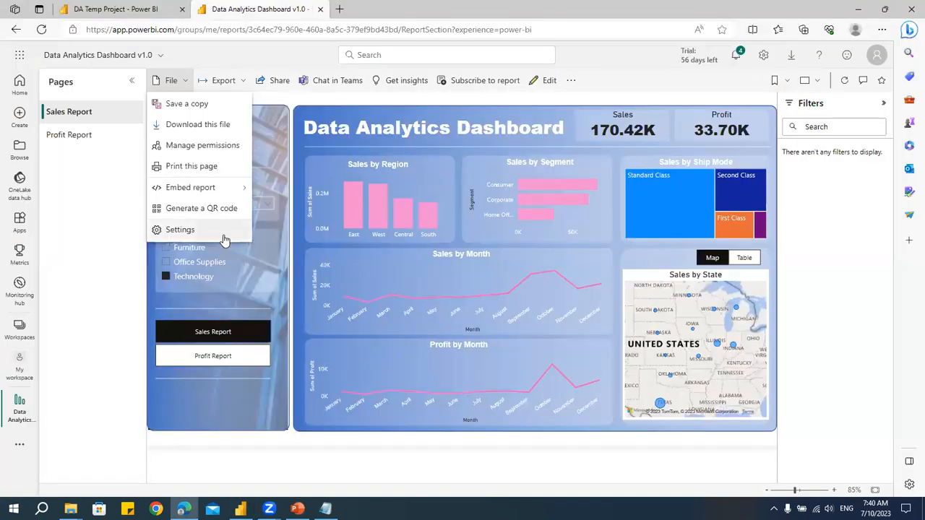
Examine the settings of the Data Analytics Dashboard v1.0 report, from report name and endorsement to default summarizations, and close them without saving
click(180, 230)
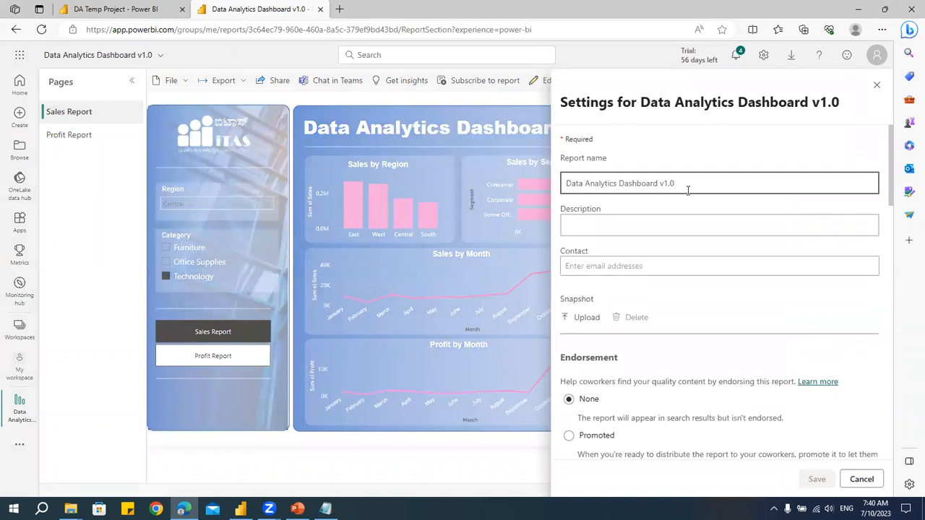
drag(712, 185, 549, 186)
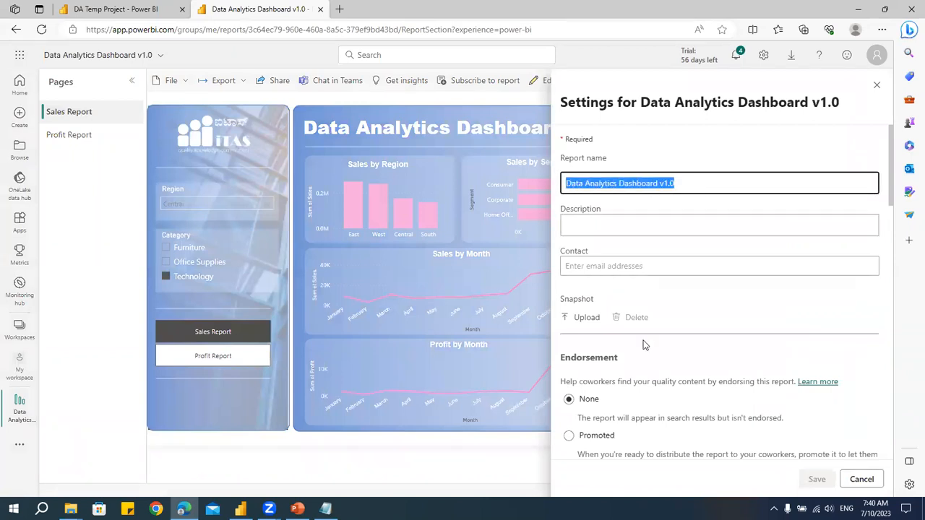
scroll(646, 346, down, 10)
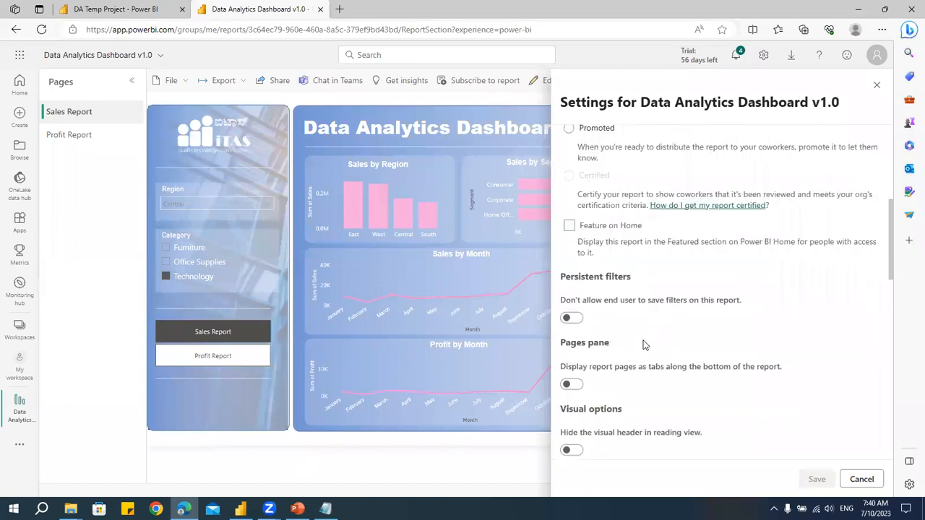
scroll(646, 346, down, 5)
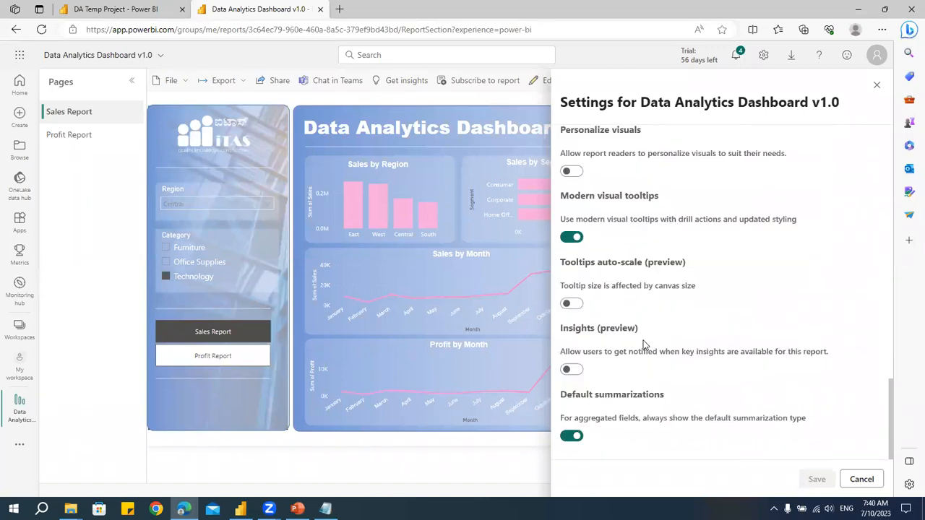
scroll(645, 345, up, 5)
scroll(645, 346, down, 5)
scroll(634, 325, up, 5)
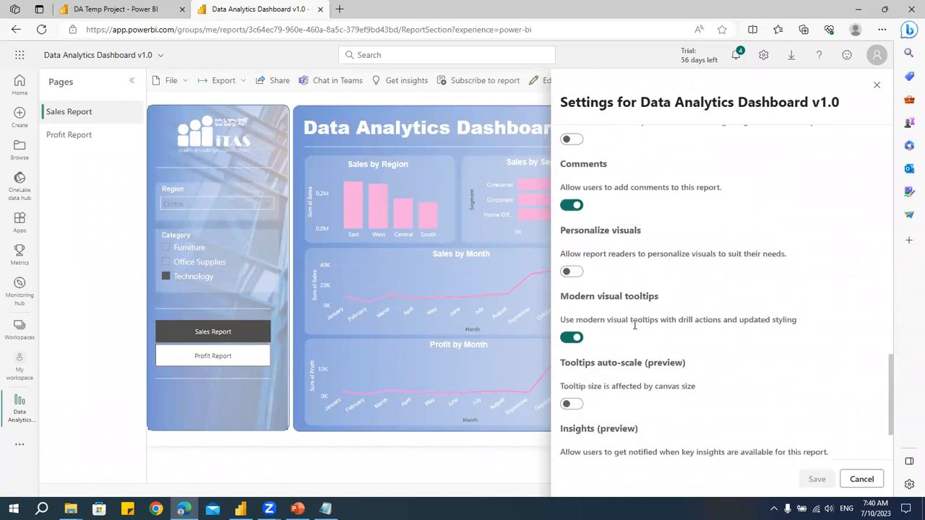
scroll(635, 325, up, 7)
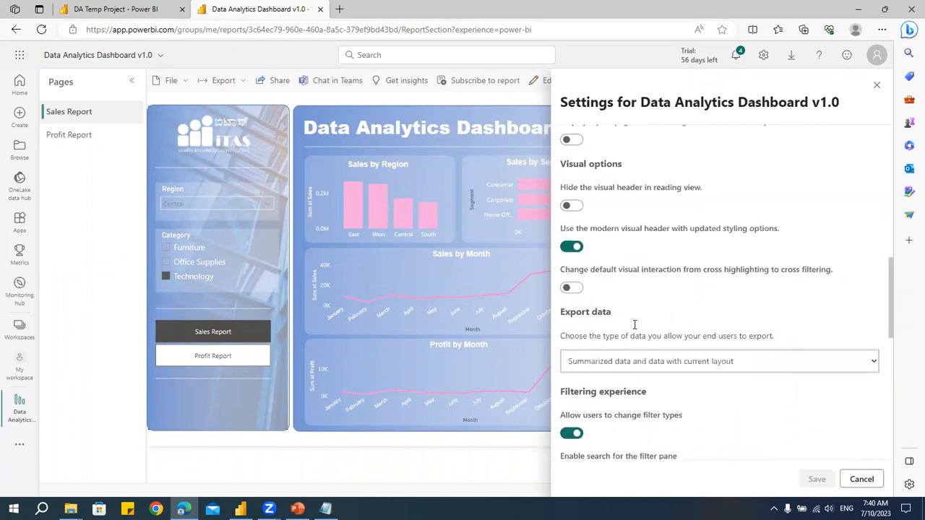
scroll(634, 325, down, 3)
scroll(607, 376, down, 2)
scroll(609, 379, up, 5)
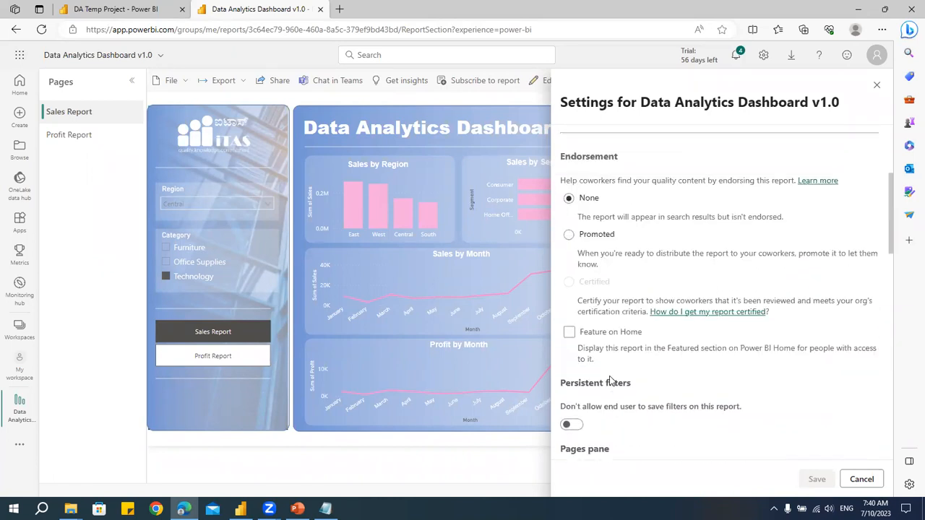
scroll(611, 380, up, 3)
click(102, 183)
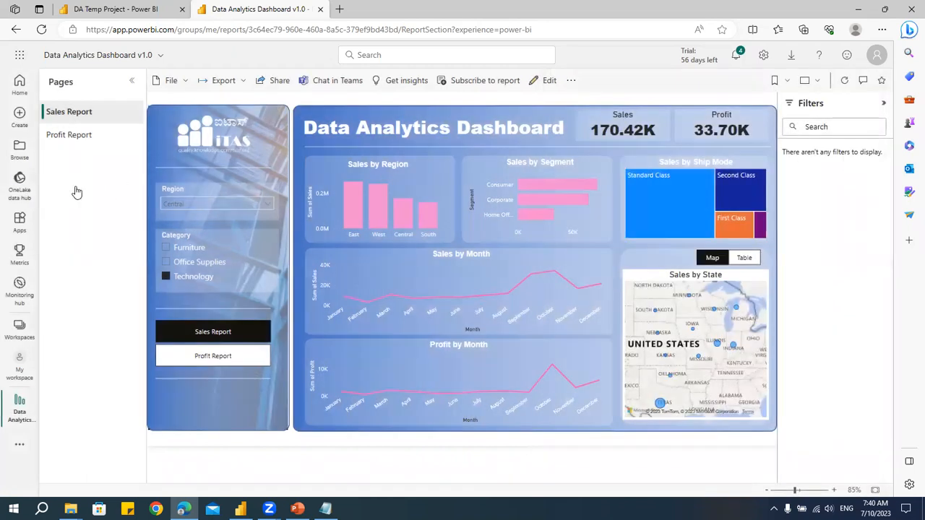
Export the report with Analyze in Excel and open the downloaded workbook Data Analytics Dashboard v1.0.xlsx
click(244, 81)
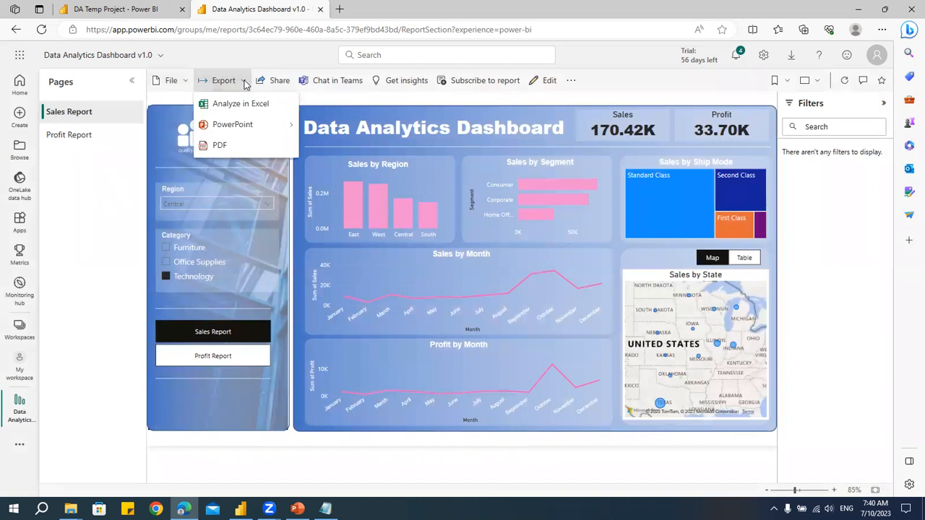
mouse_move(233, 125)
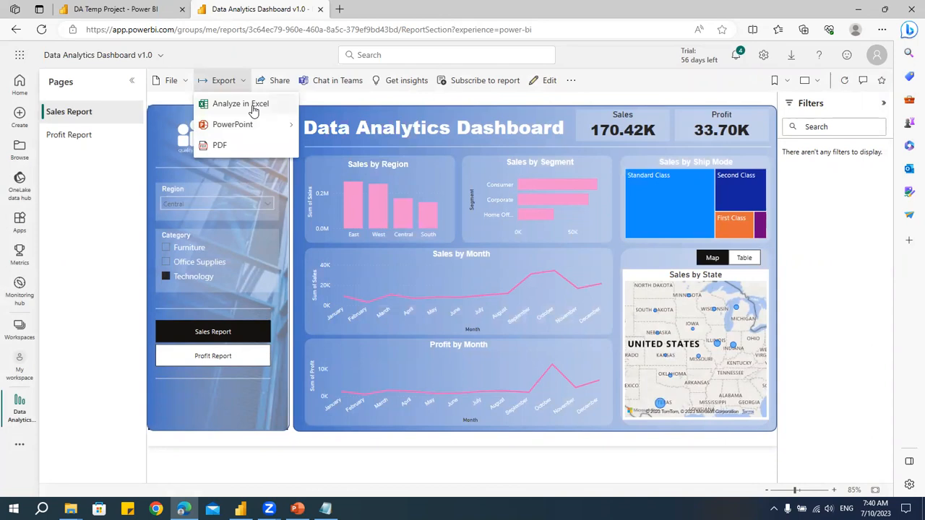
click(253, 109)
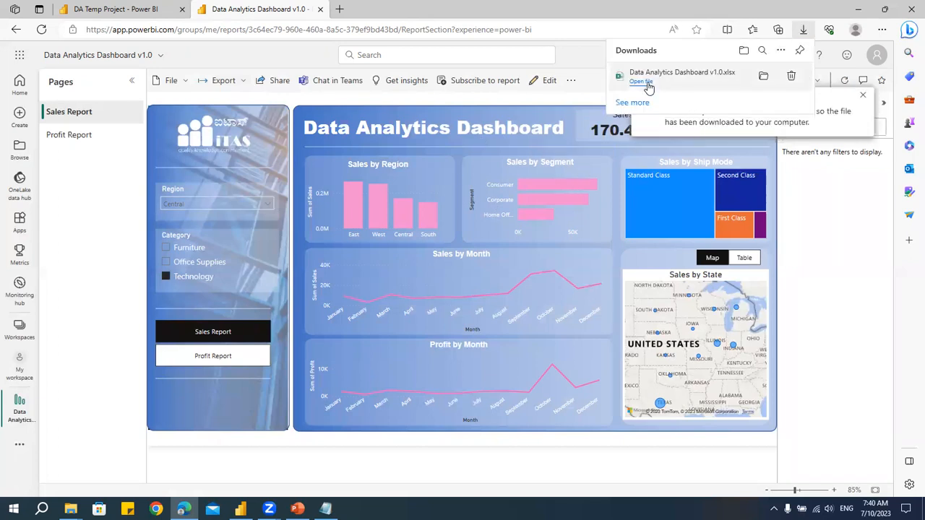
click(649, 84)
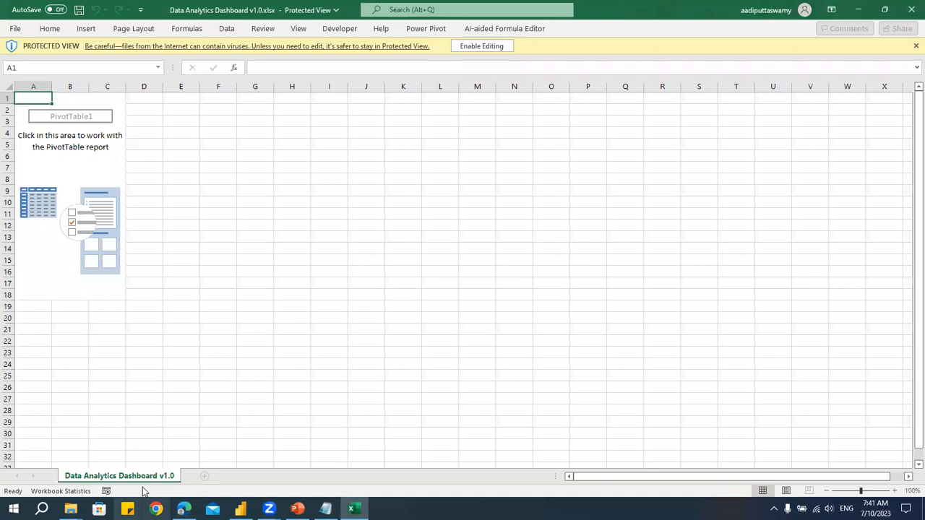
Enable editing and the external data connections in the downloaded workbook
click(354, 252)
click(466, 46)
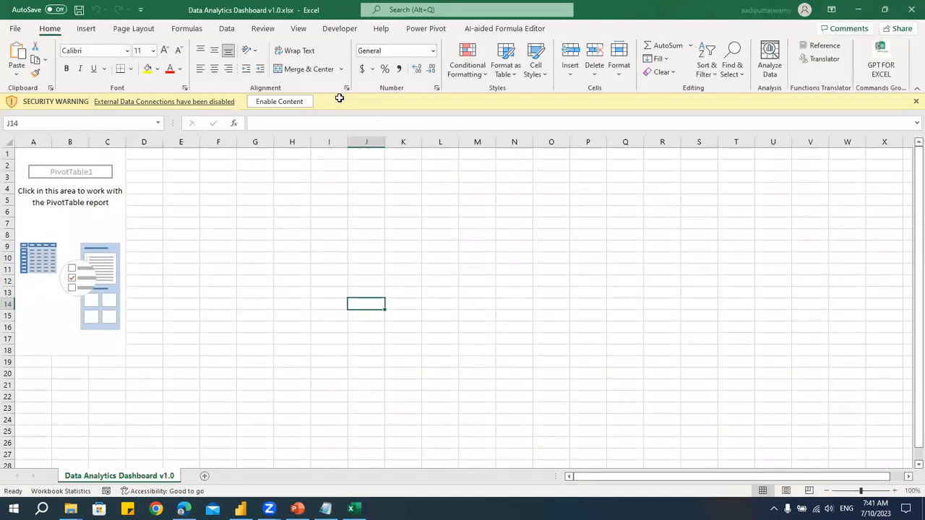
click(289, 102)
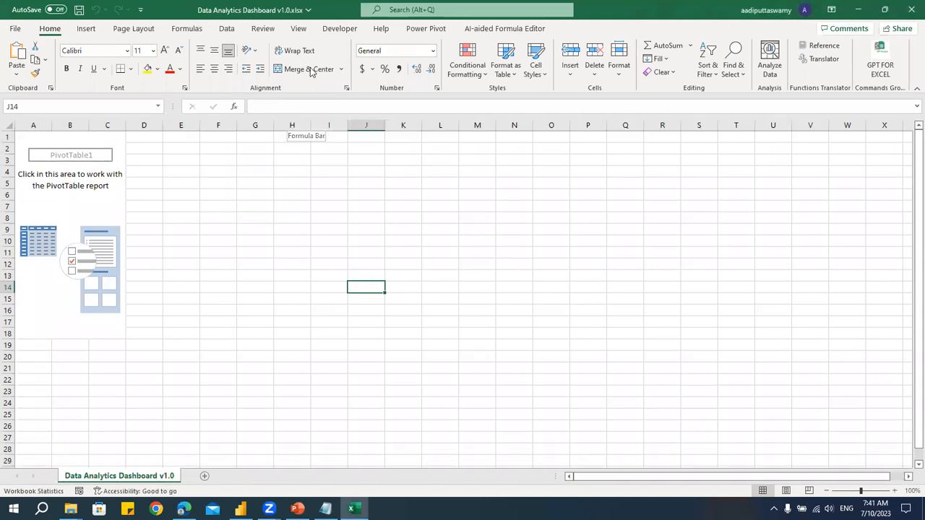
Open the workbook's data model in Power Pivot for inspection and close it again
click(230, 30)
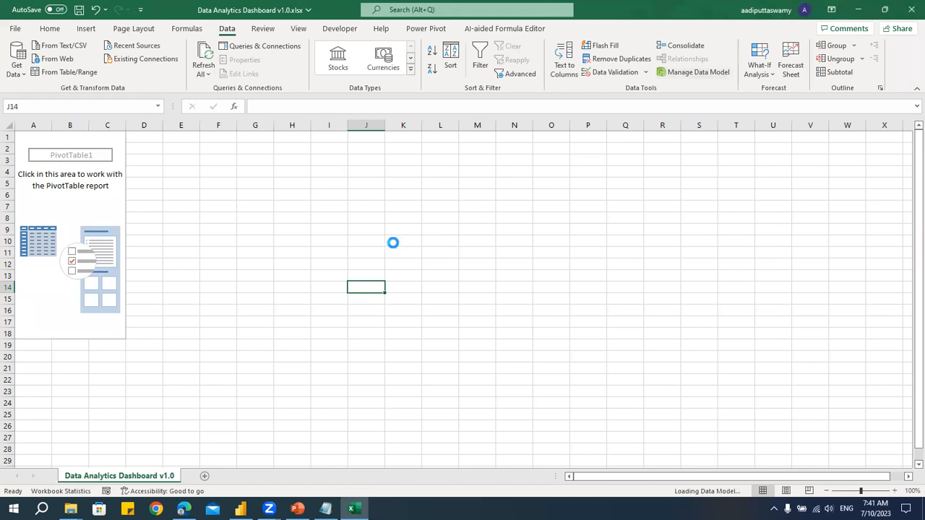
click(557, 215)
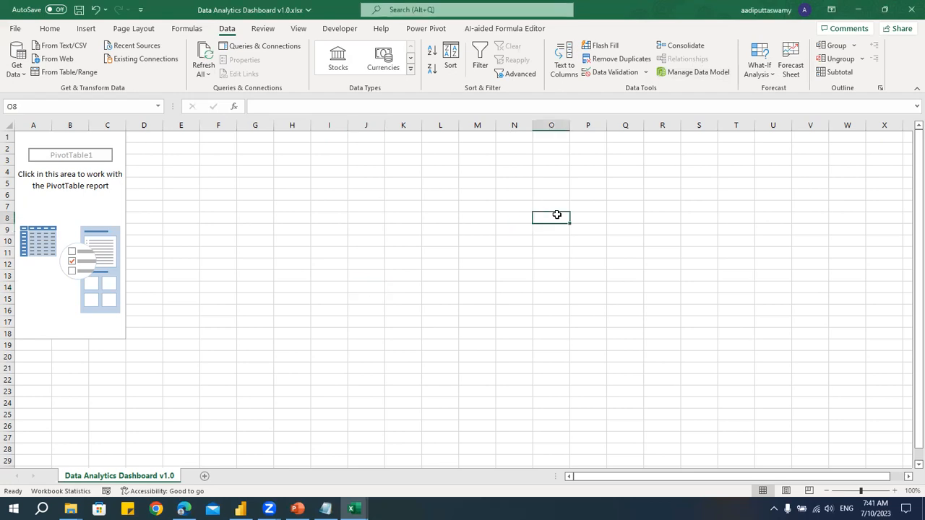
mouse_move(353, 509)
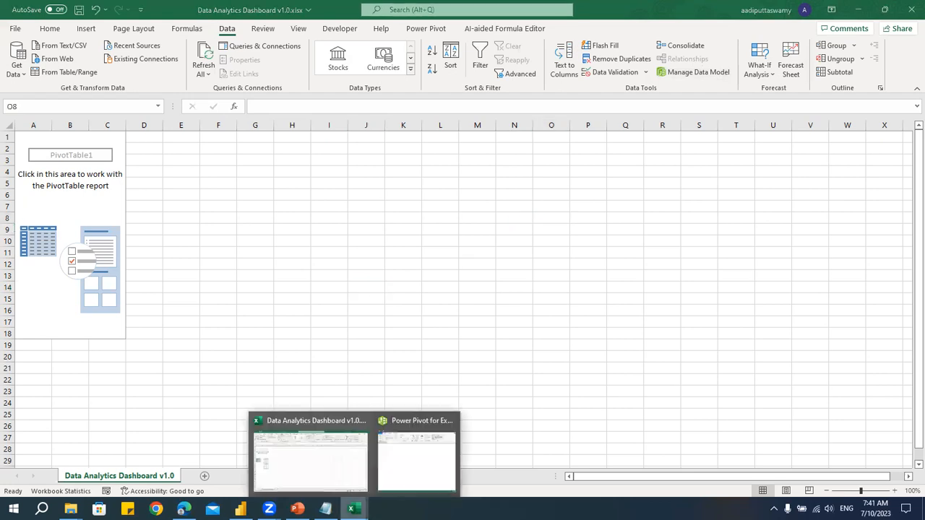
click(413, 479)
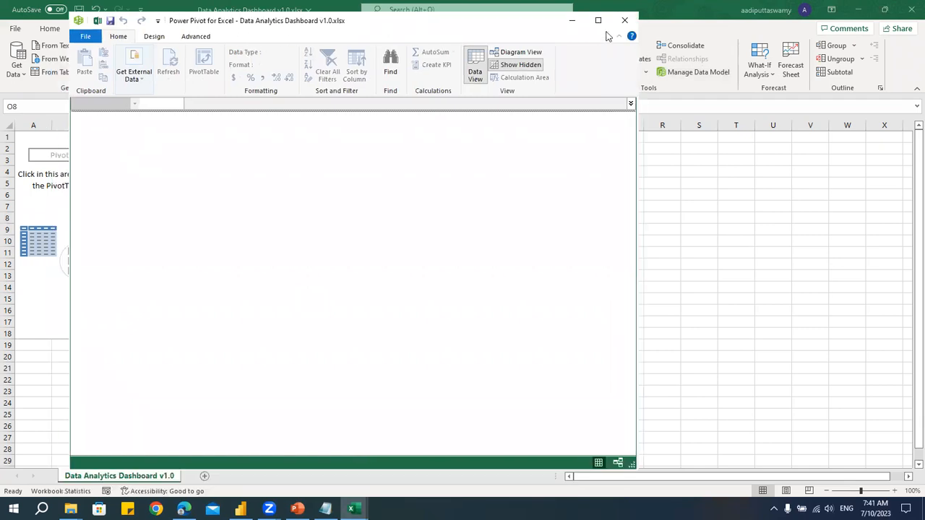
click(620, 19)
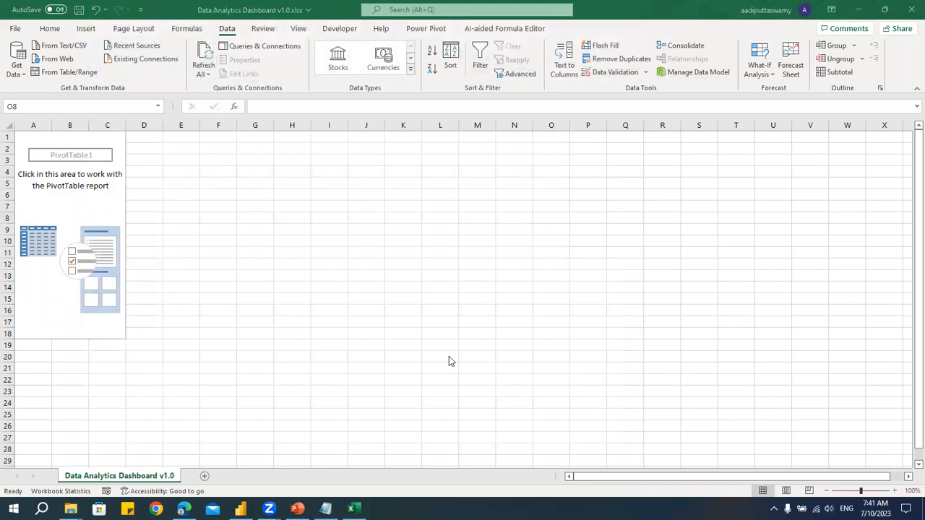
Switch back to the Data Analytics Dashboard v1.0 report in the browser and dismiss the downloads list
key(alt+Tab)
key(alt+Tab)
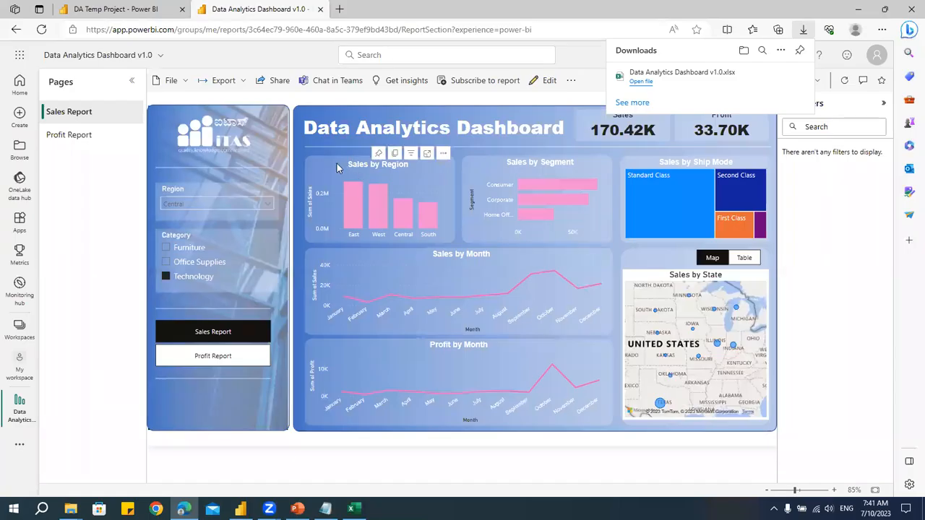
click(329, 167)
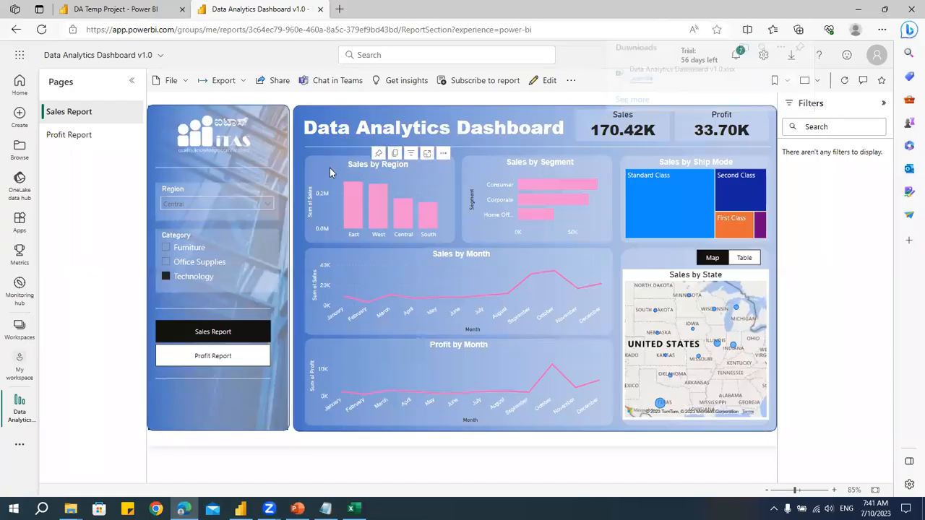
Examine the Current Values and Default Values options for exporting the report to PowerPoint as images, and close them without exporting
click(242, 84)
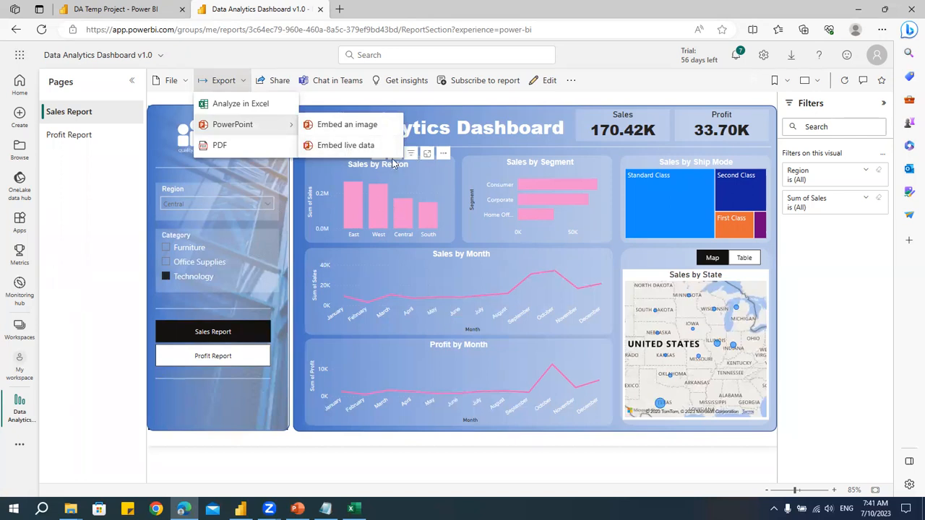
click(365, 131)
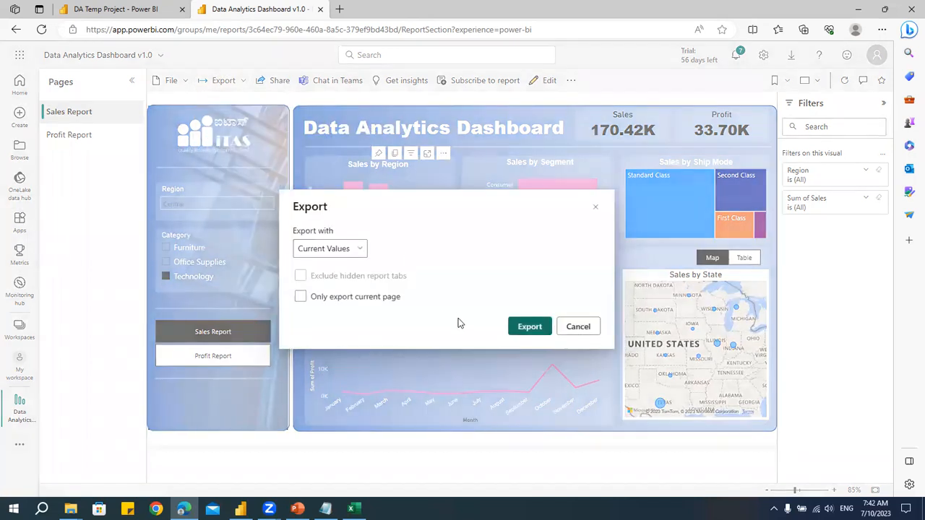
click(346, 250)
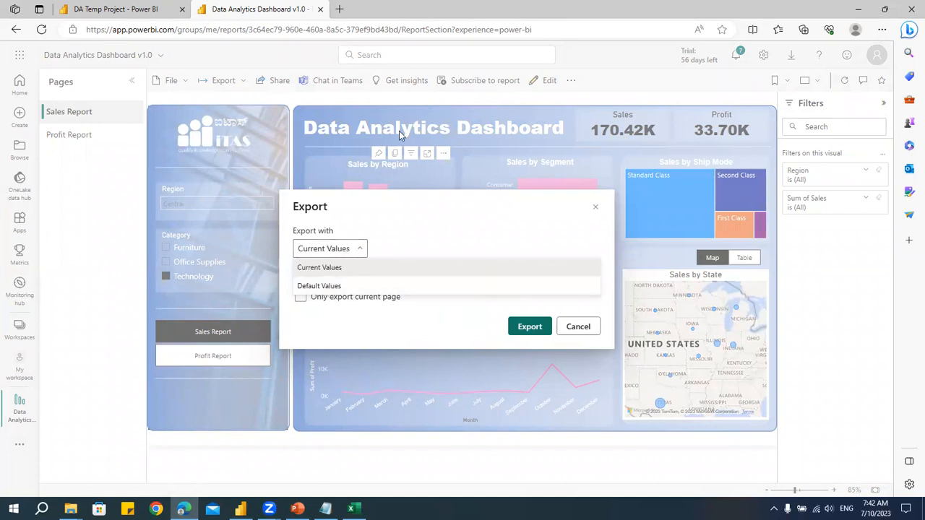
click(328, 267)
click(595, 208)
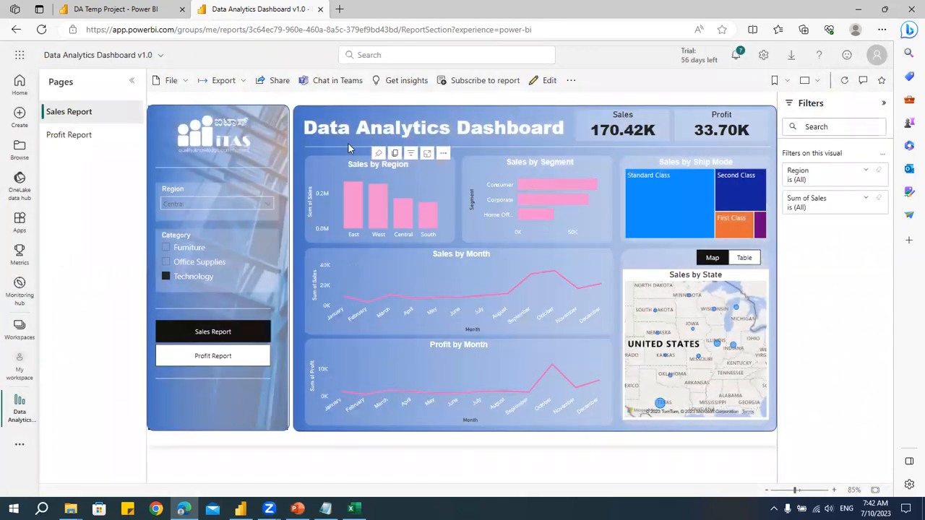
Export the whole report to PowerPoint as embedded images with Current Values
click(241, 87)
mouse_move(243, 128)
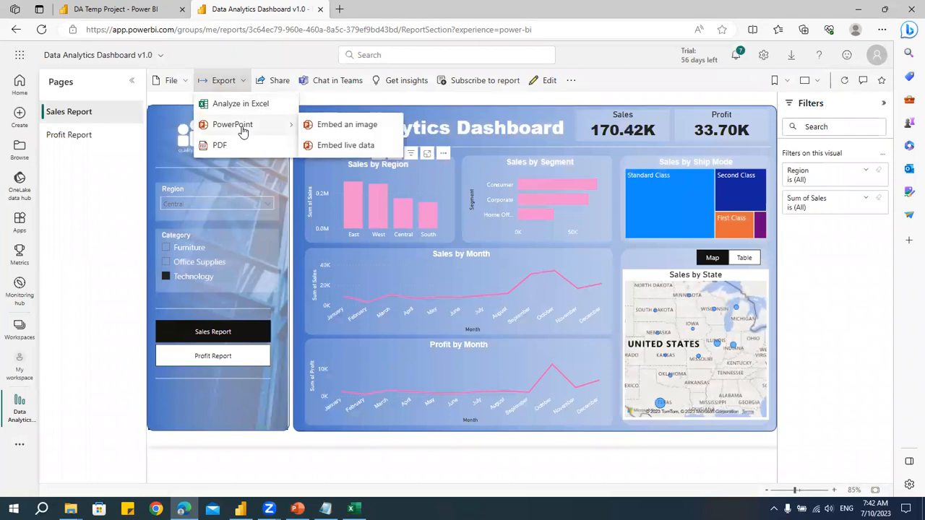
click(348, 126)
click(529, 331)
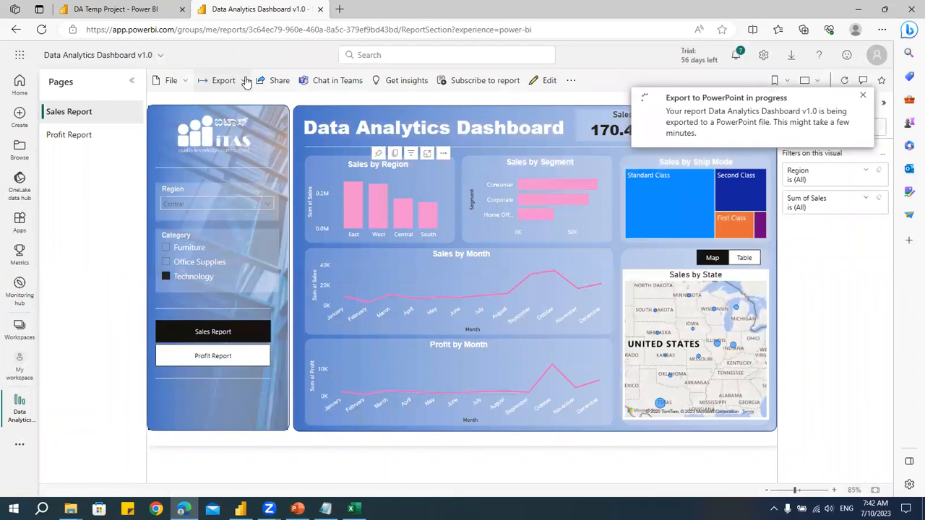
Export the whole report to PDF with Current Values
click(223, 80)
click(239, 149)
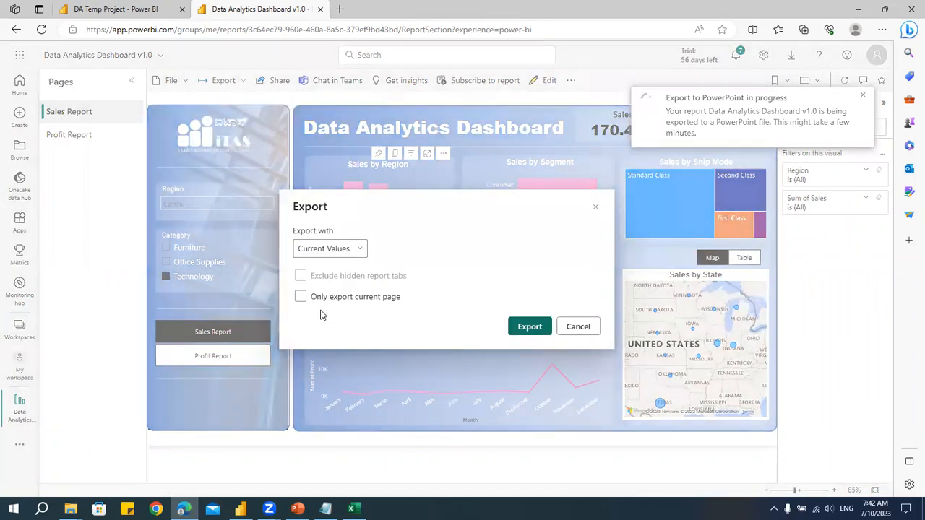
click(530, 326)
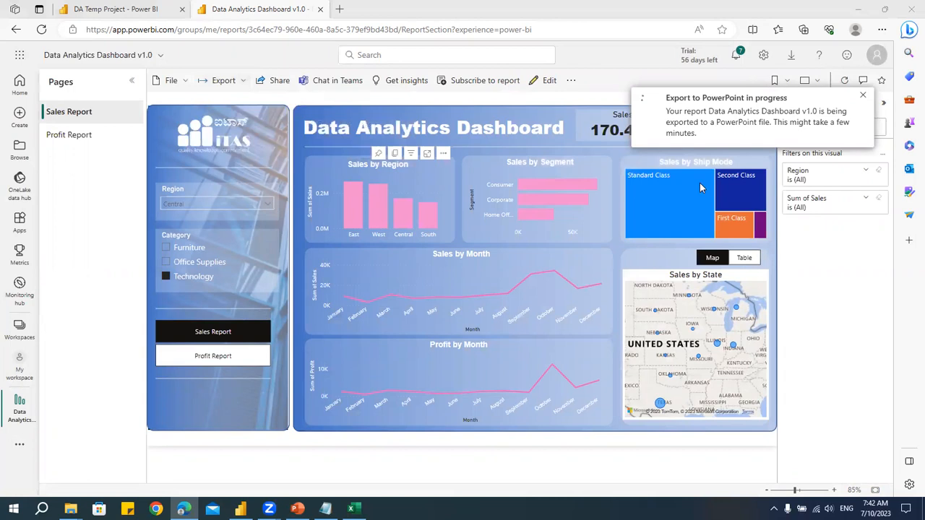
View the options for sharing a link to the report and close them without sending
mouse_move(692, 184)
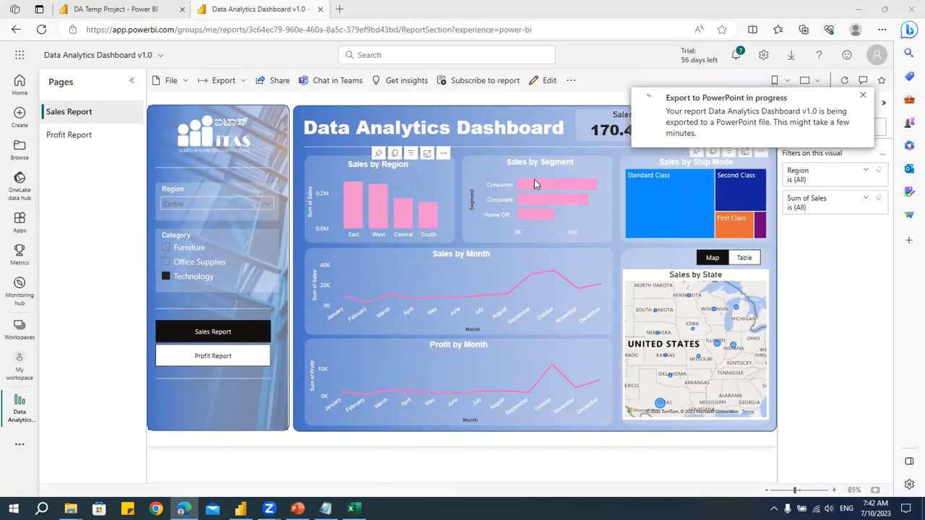
click(275, 84)
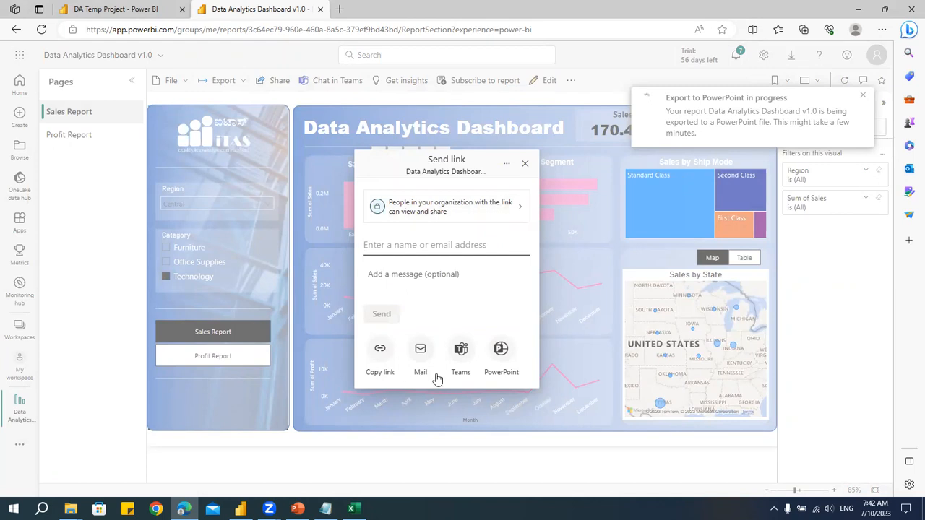
click(525, 166)
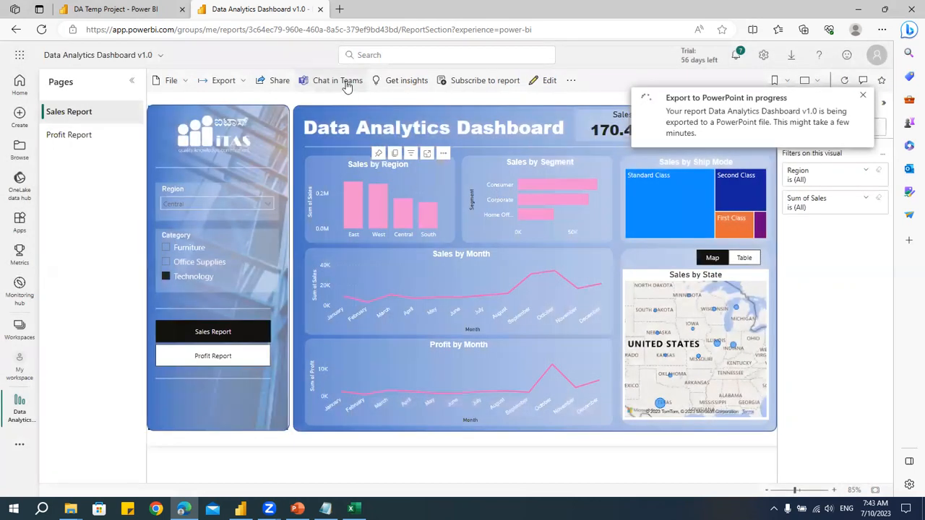
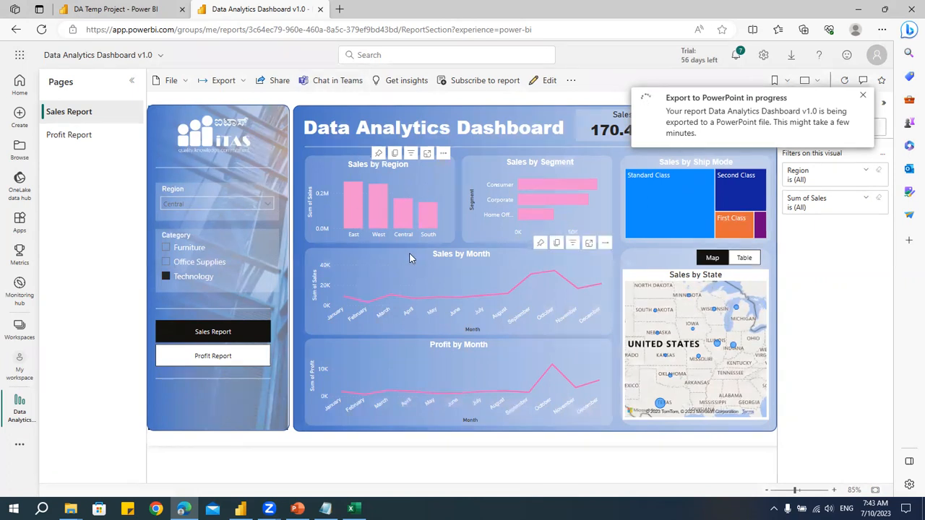
Open the downloaded presentation Data Analytics Dashboard v1.0.pptx in PowerPoint and enable editing
mouse_move(402, 232)
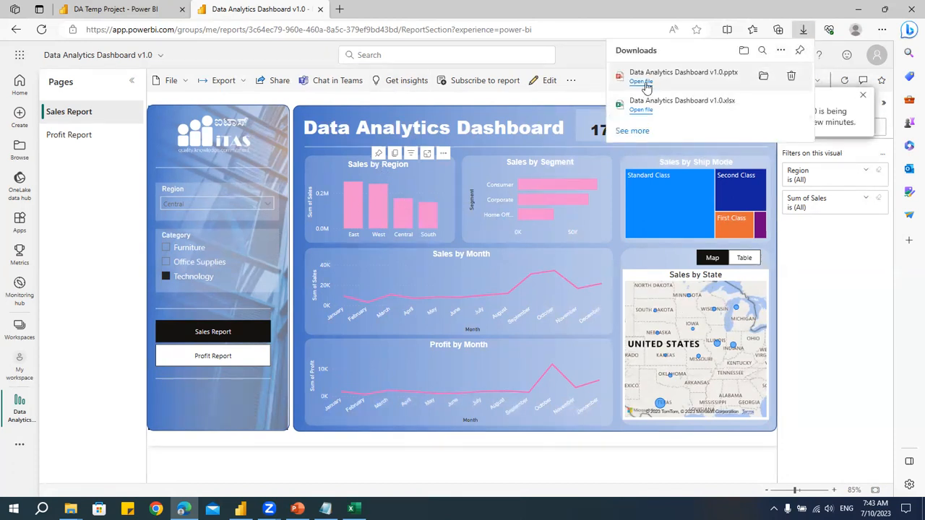
click(646, 84)
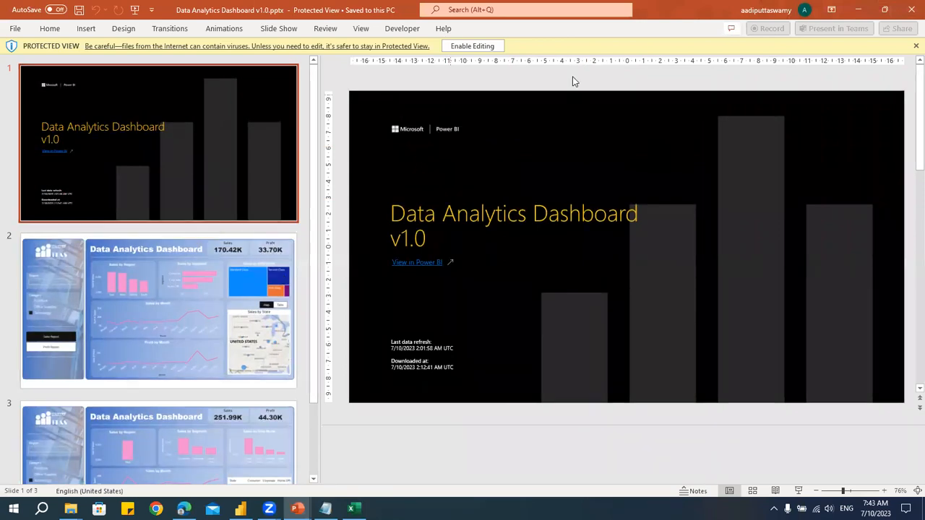
click(472, 46)
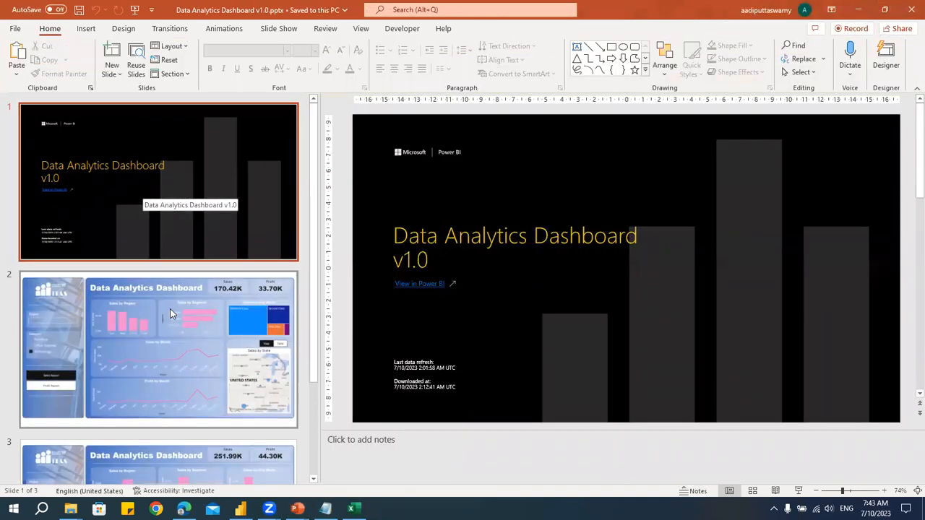
Look through the dashboard images on slides 2 and 3, play slide 2 as a full-screen slide show, and exit it
click(170, 309)
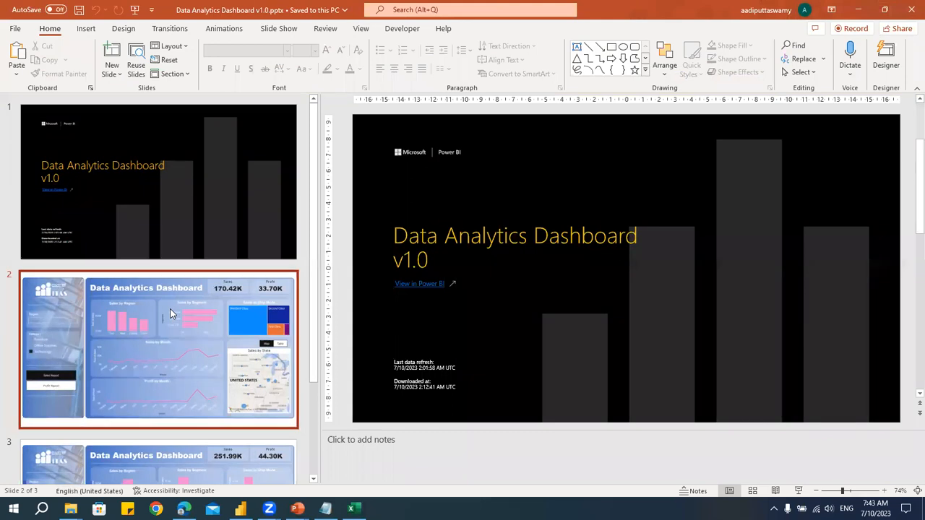
click(455, 192)
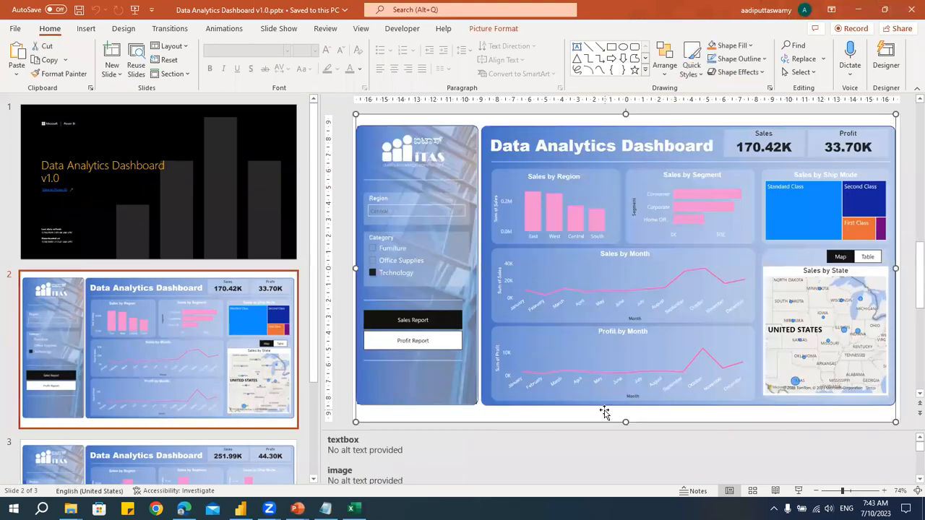
scroll(187, 462, down, 2)
click(200, 432)
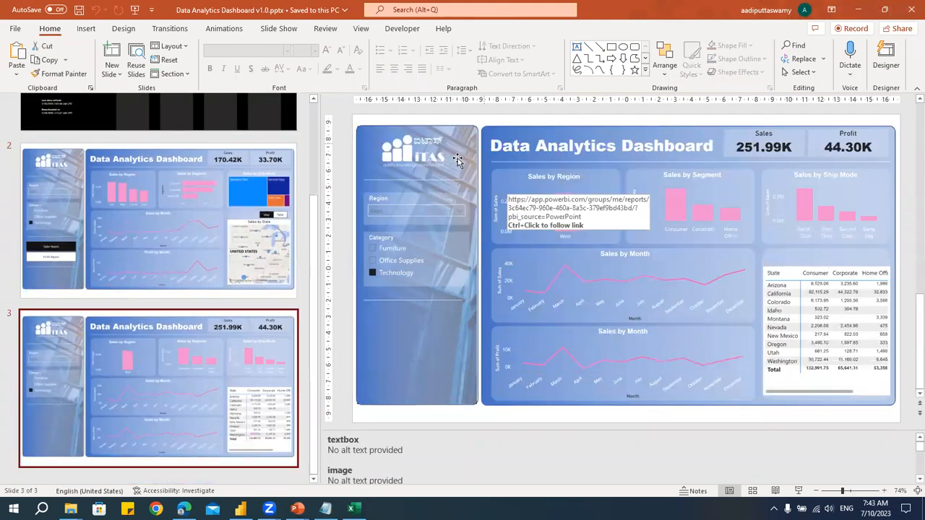
click(143, 195)
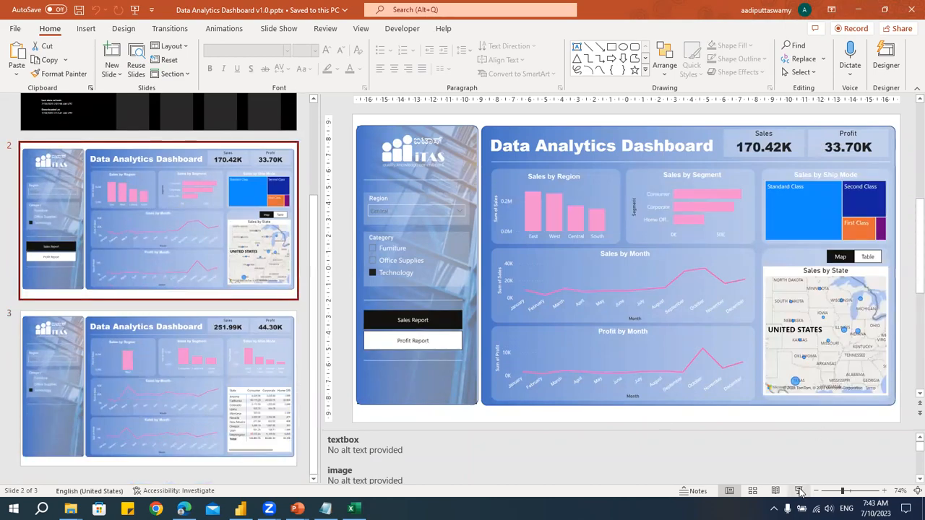
key(shift+F5)
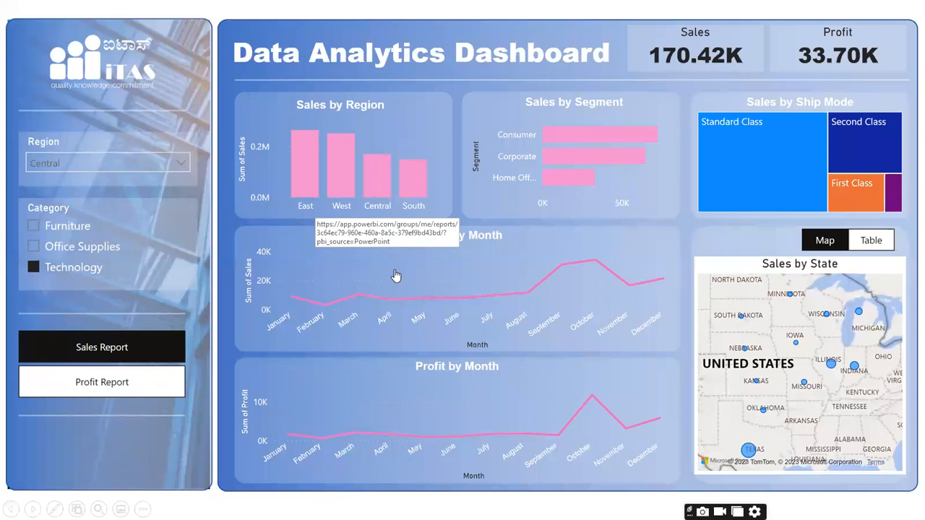
key(Escape)
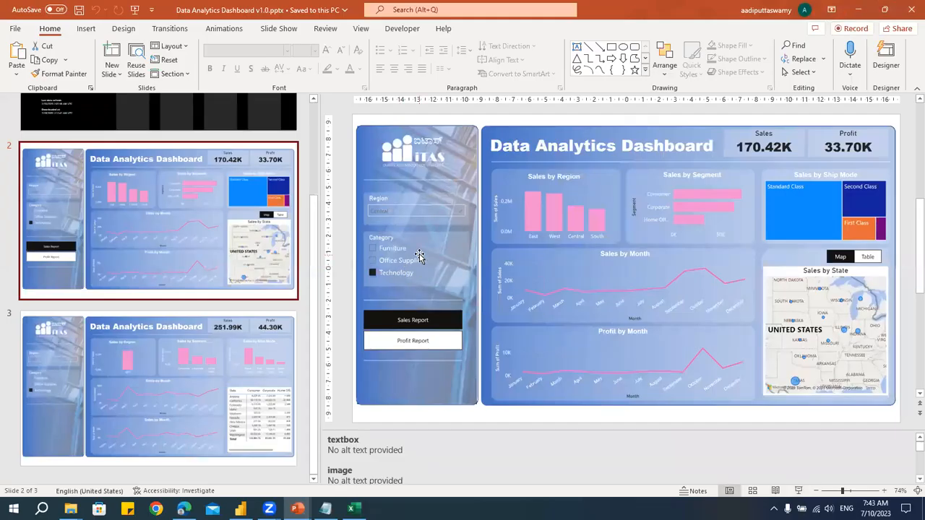
Switch back to the browser and open the exported Data Analytics Dashboard v1.0.pdf from the full downloads list
key(alt+Tab)
key(alt+Tab)
key(Tab)
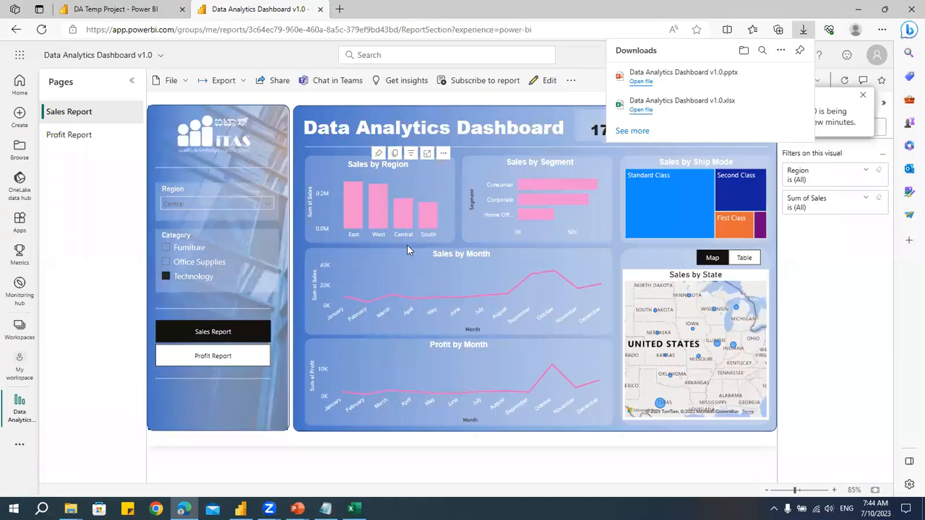
click(640, 131)
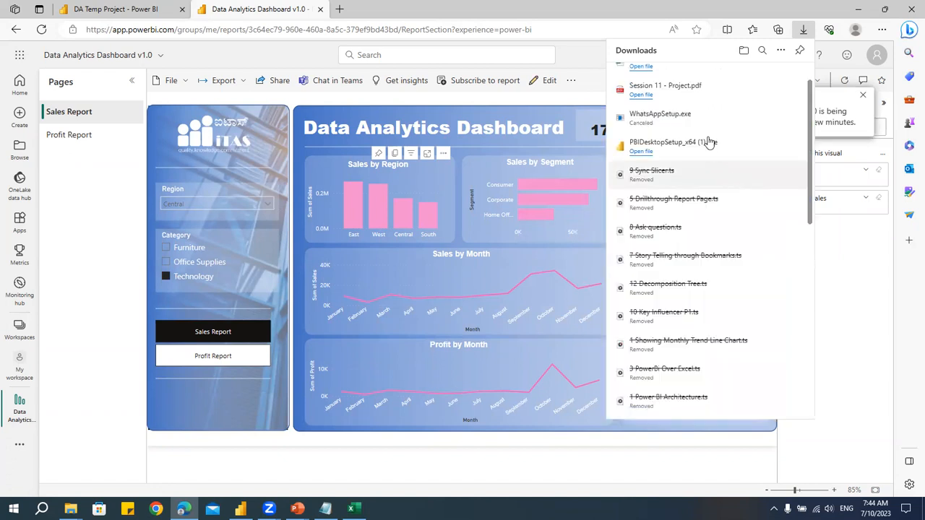
scroll(687, 144, up, 2)
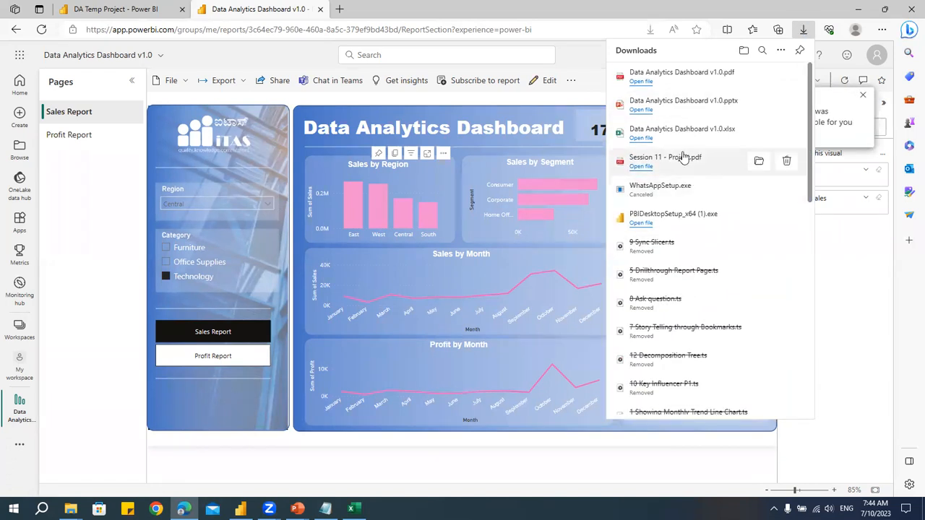
click(641, 82)
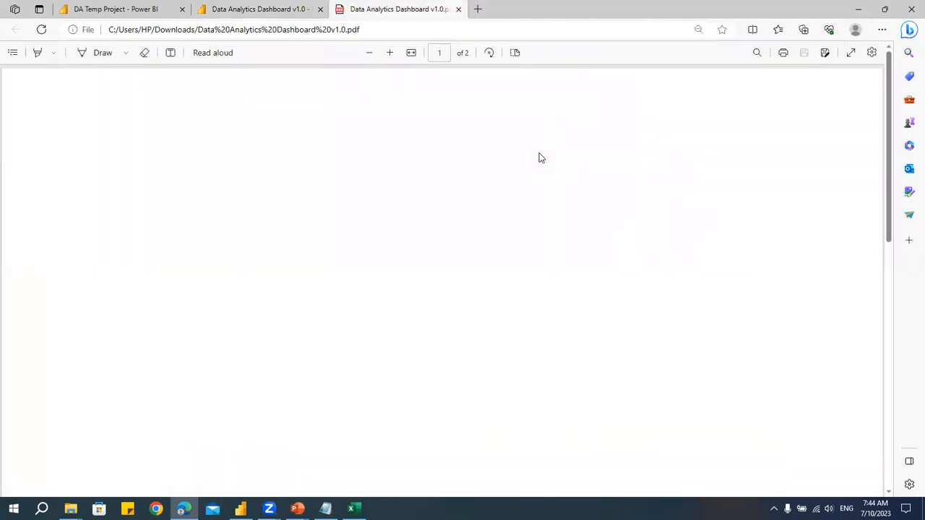
Look through both pages of the exported PDF and close it to return to the report
scroll(407, 208, down, 10)
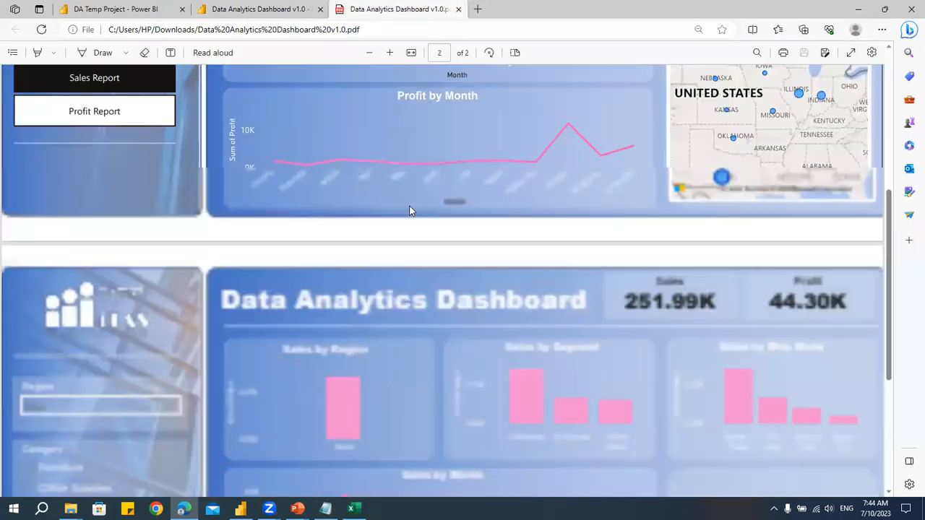
scroll(409, 210, down, 3)
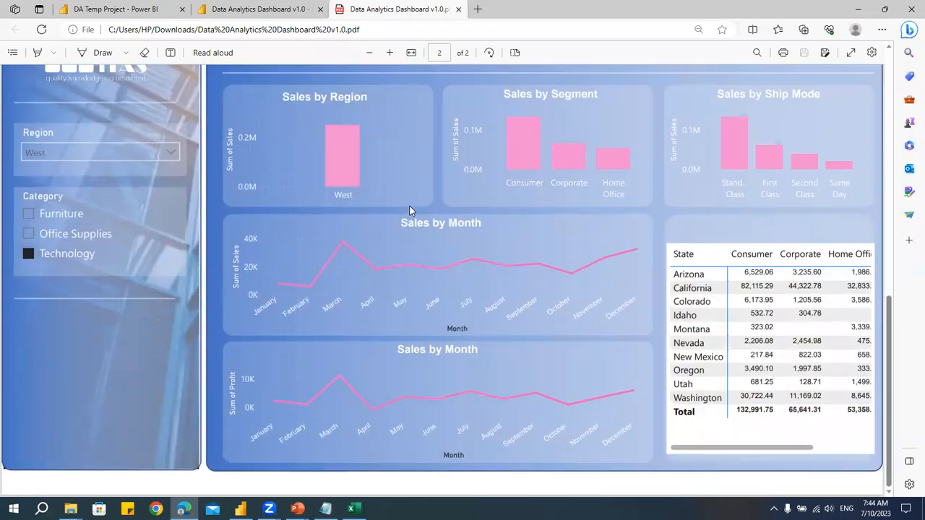
scroll(409, 210, up, 9)
scroll(409, 210, down, 12)
scroll(409, 211, up, 13)
scroll(409, 210, down, 10)
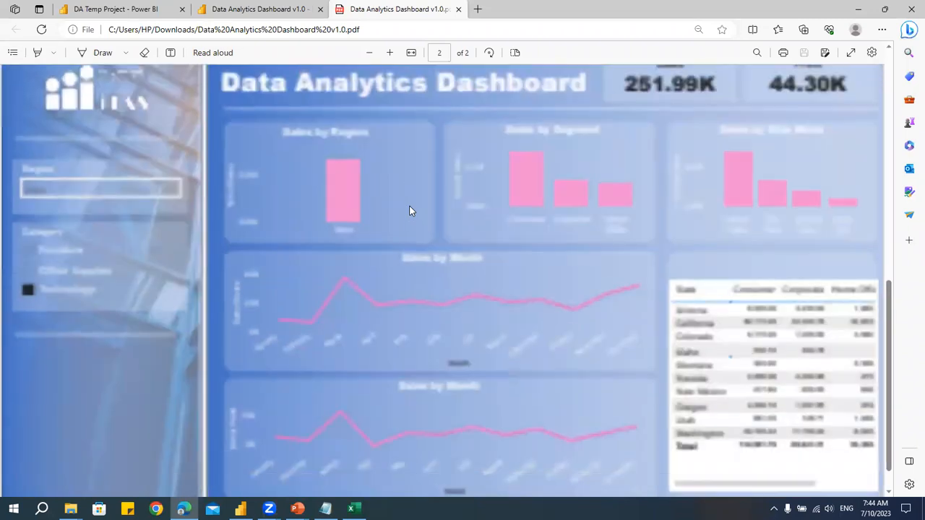
scroll(409, 211, up, 10)
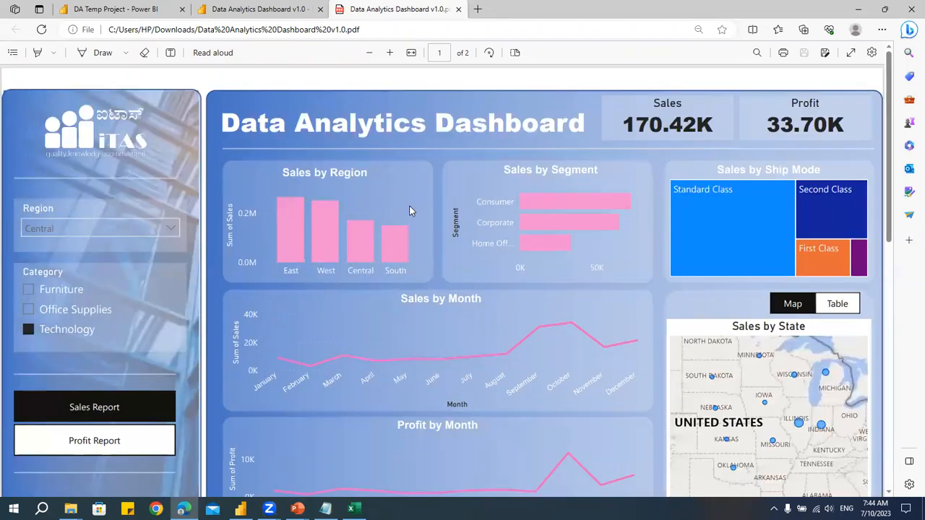
click(458, 10)
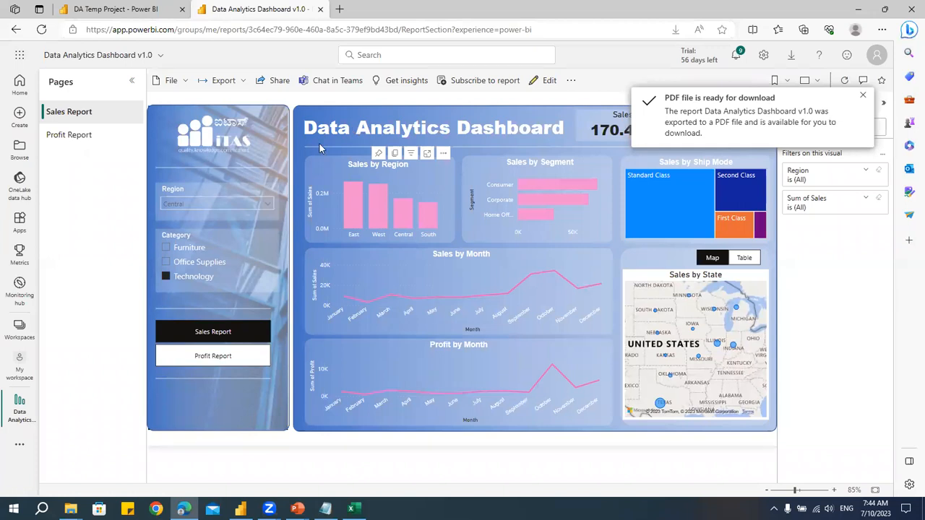
Open the report in editing view and look over its save, print, embed, export and download options
click(549, 82)
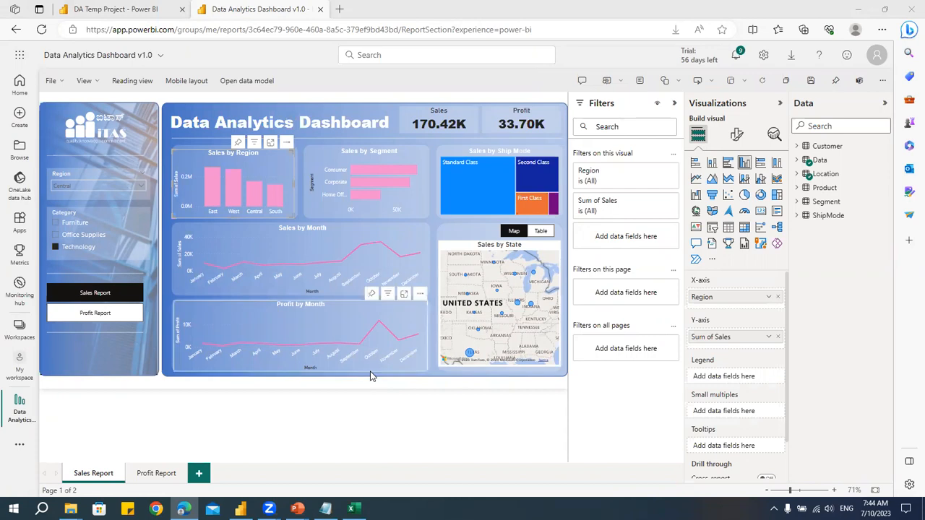
click(62, 81)
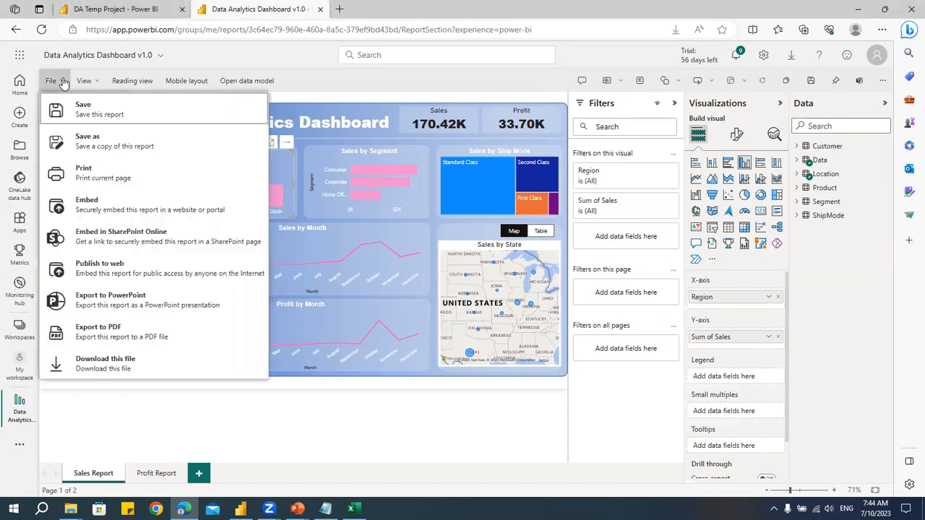
click(235, 435)
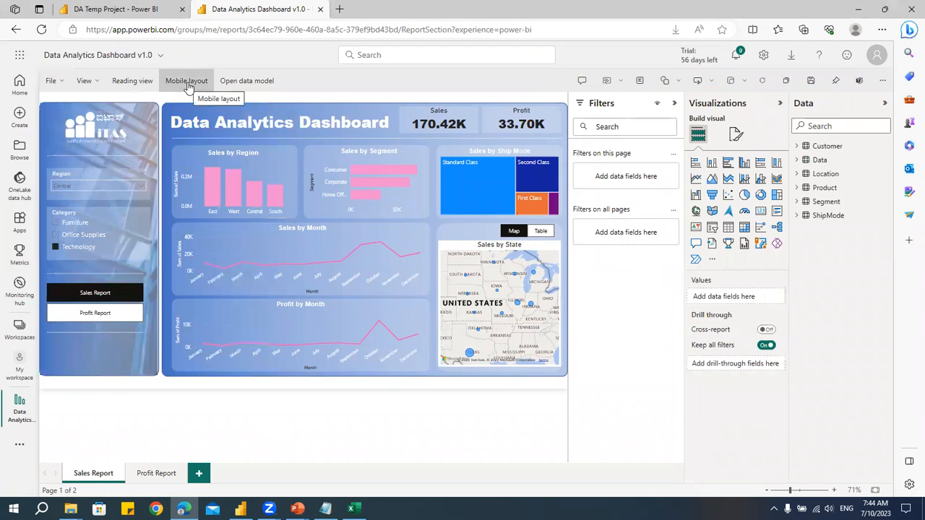
Look over the report's file options and view the table relationships in Power BI Desktop's model view
click(62, 81)
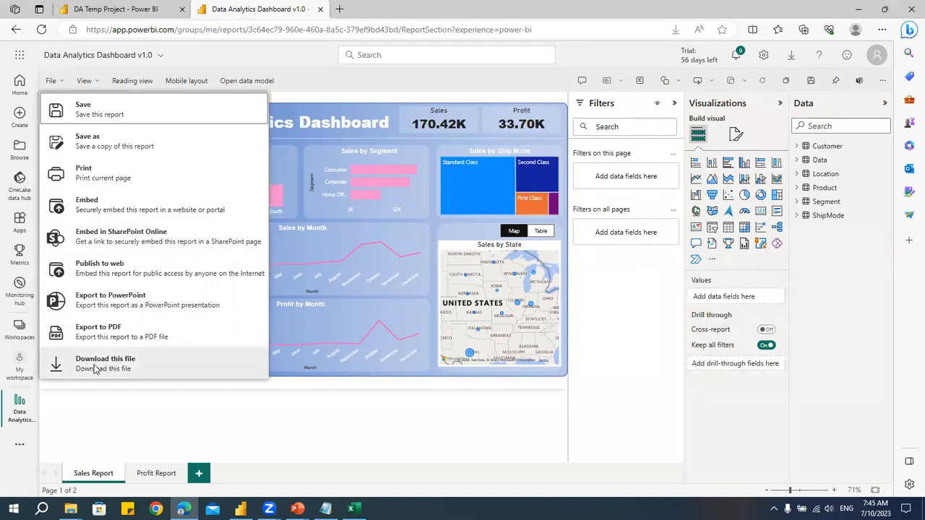
click(424, 399)
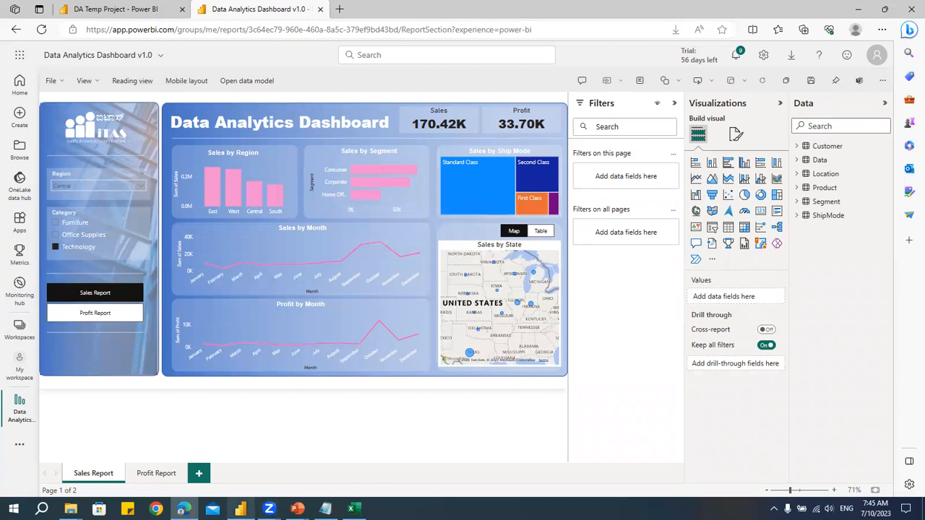
mouse_move(241, 508)
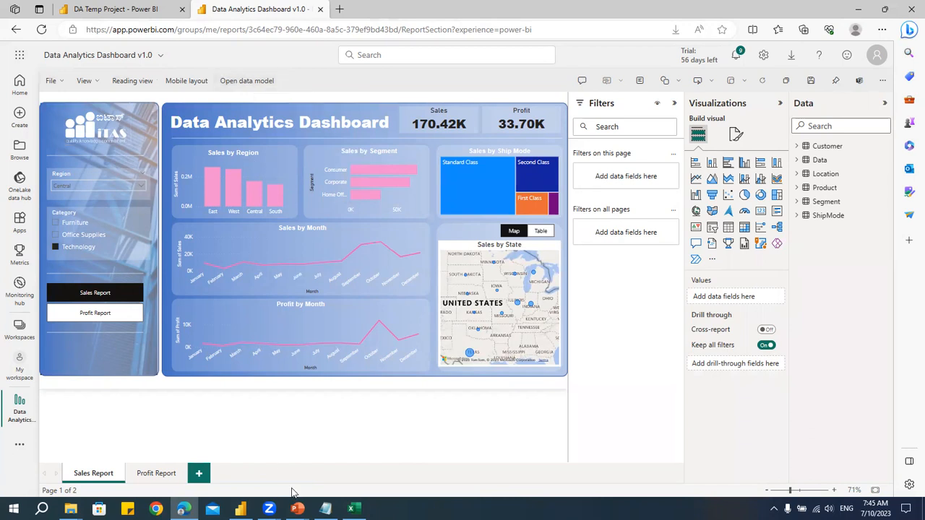
click(240, 509)
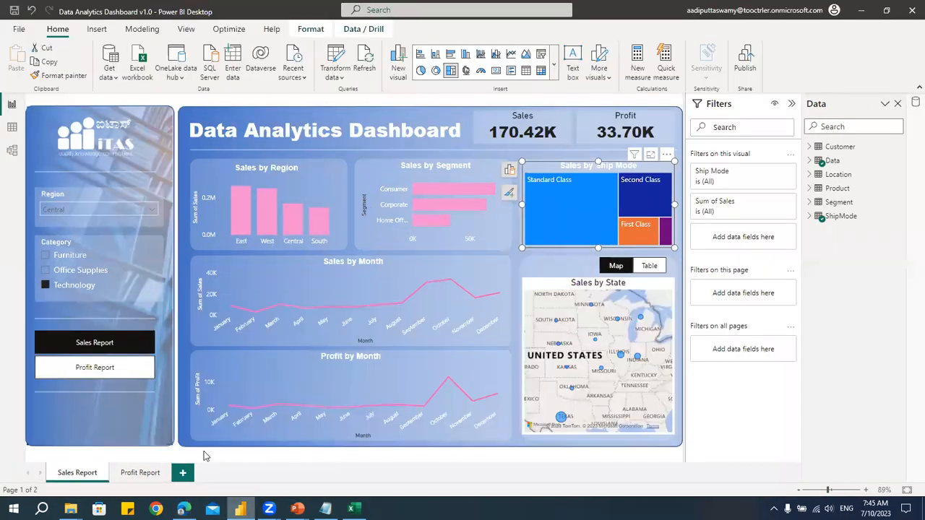
click(13, 151)
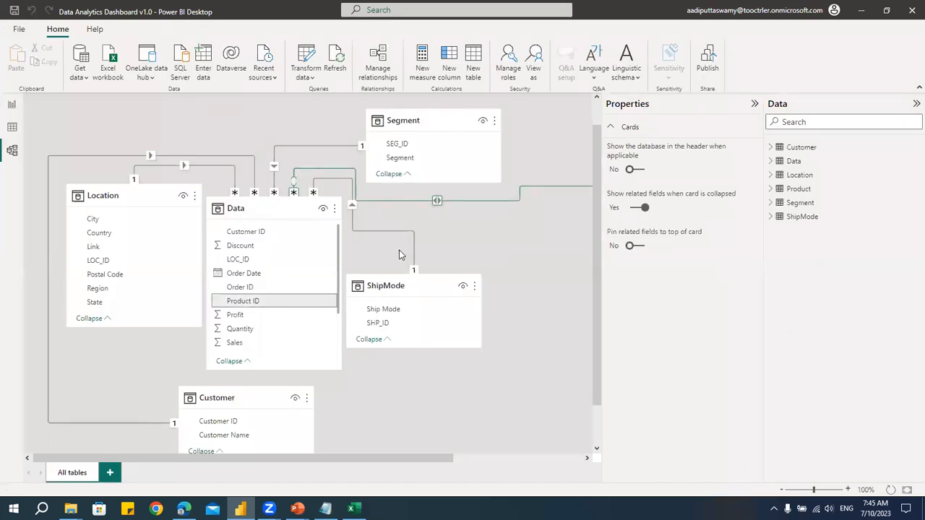
Switch back to the browser and open the report's data model, signing in with the organization account used for the report
key(alt+Tab)
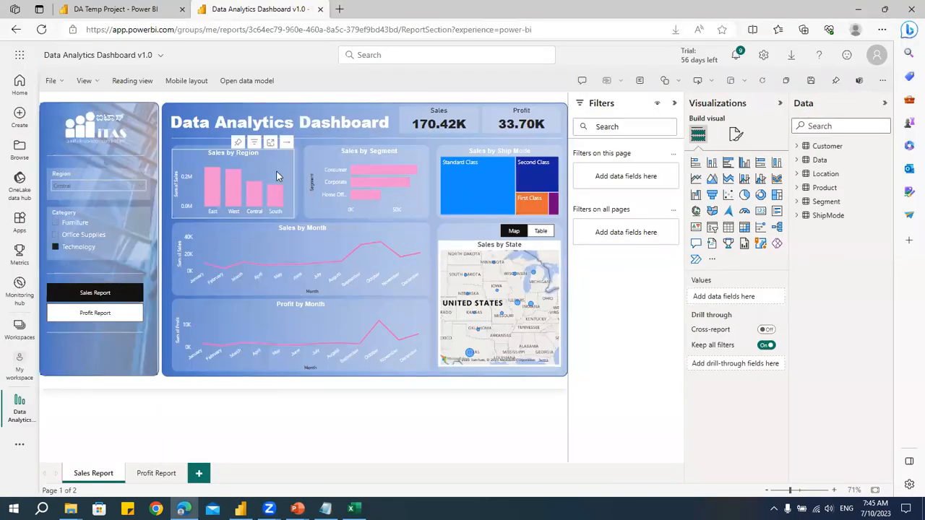
click(250, 80)
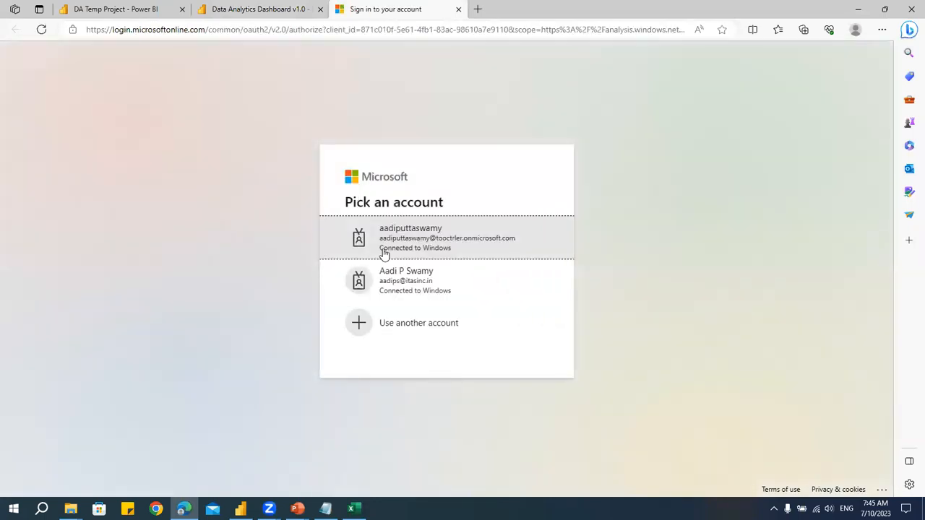
click(418, 246)
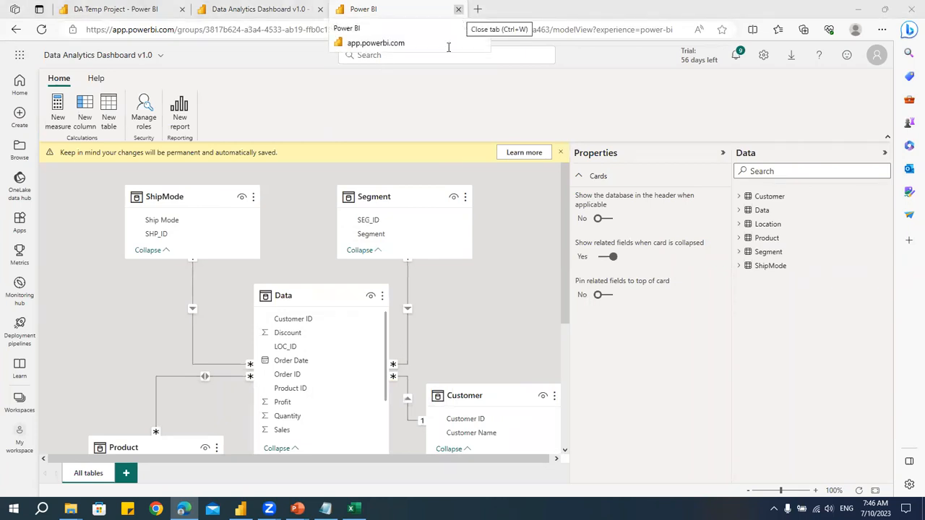
Return Power BI Desktop to report view, minimize it, and close the data model tab in the browser
click(240, 508)
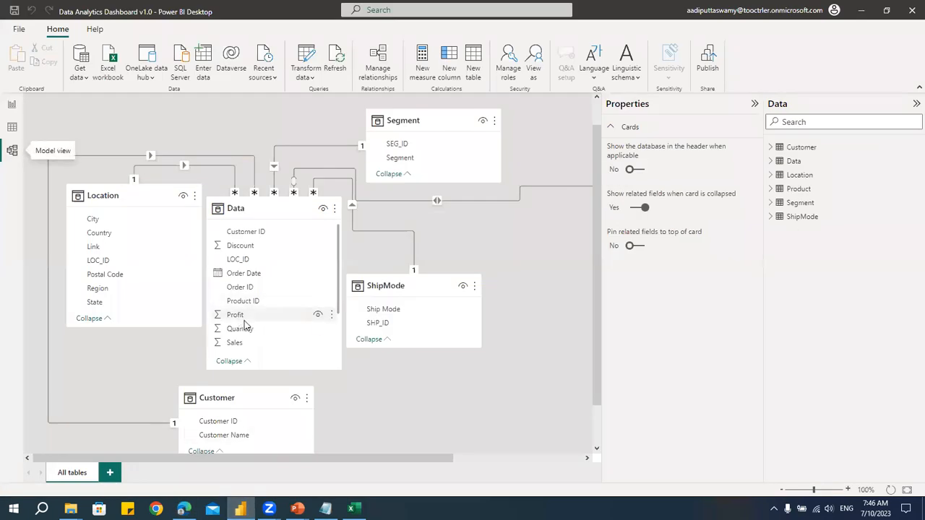
click(11, 104)
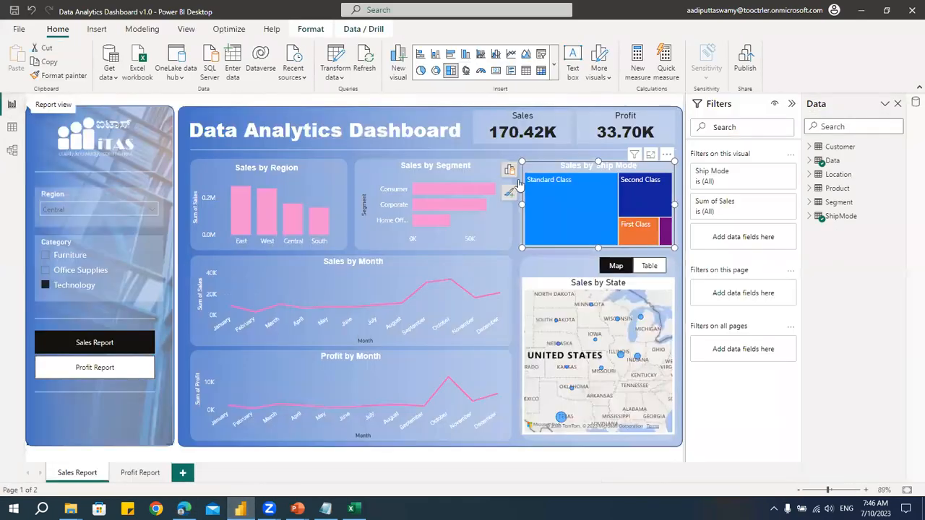
click(860, 10)
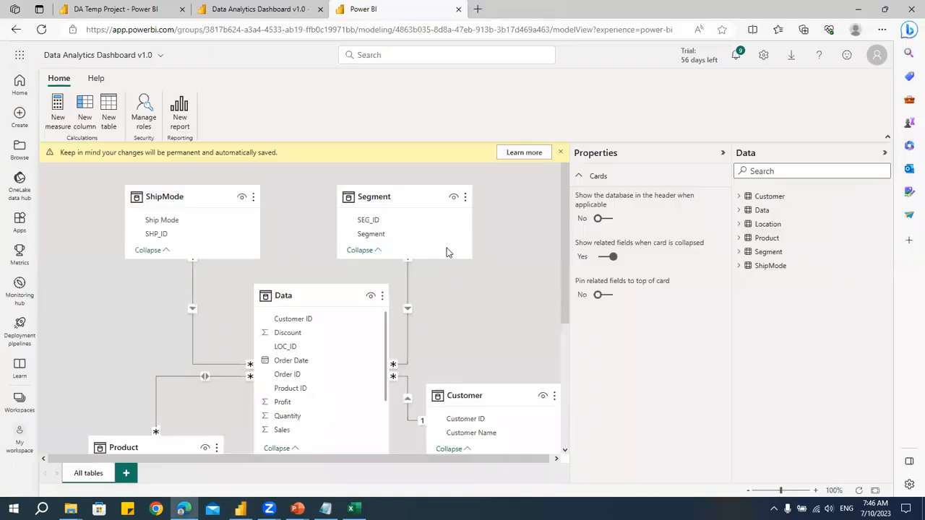
click(458, 10)
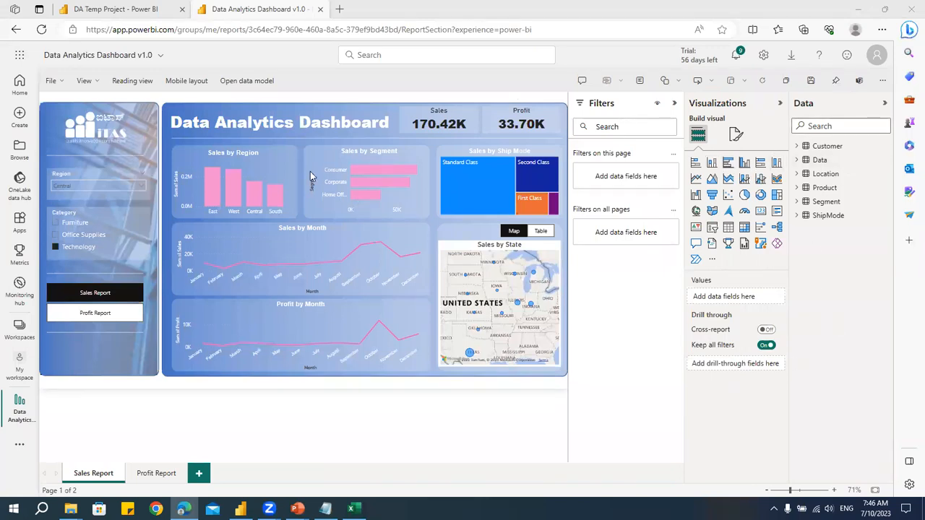
Return the report to reading view and open the details page of its dataset
click(137, 82)
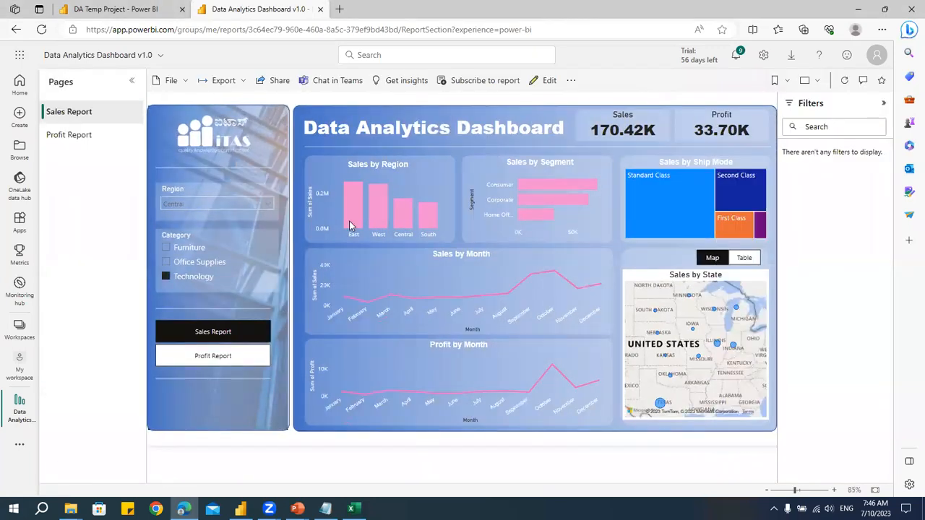
click(571, 81)
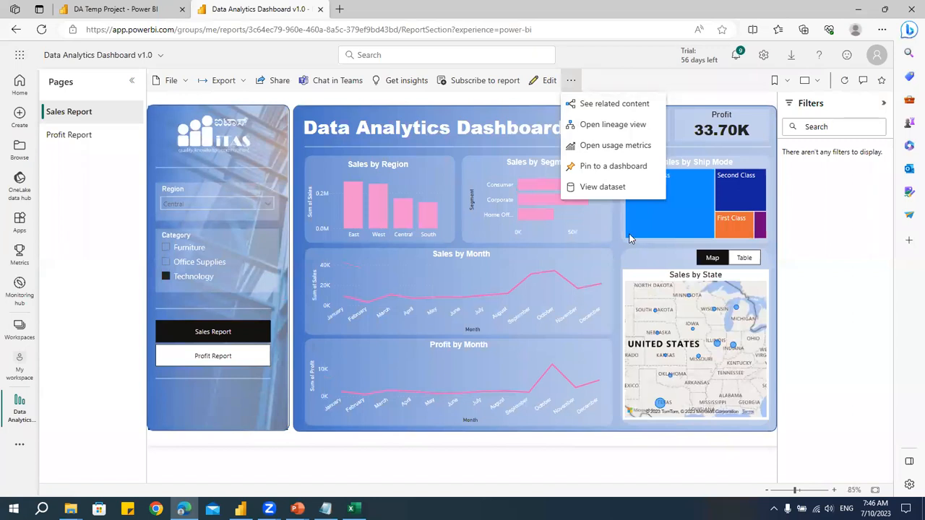
click(608, 189)
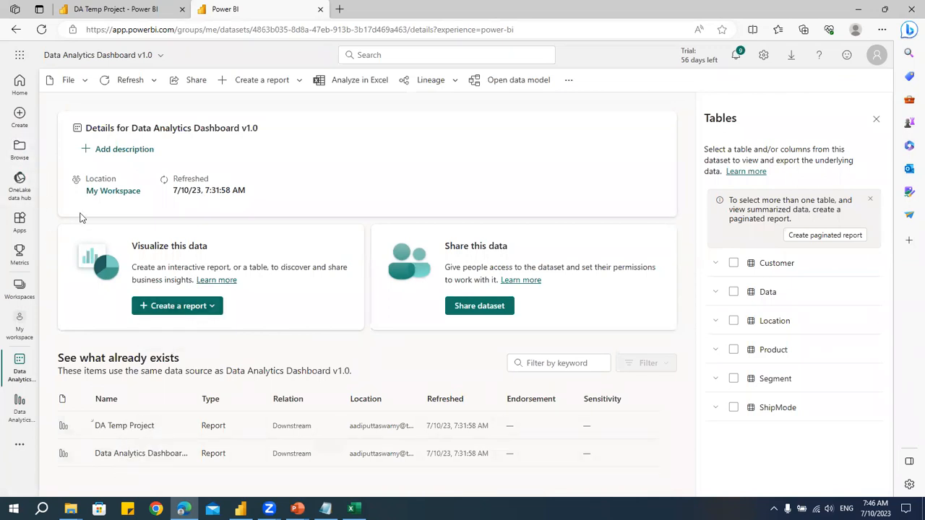
Reopen the Data Analytics Dashboard v1.0 dataset from the recent items and view the link sharing options of its related report
click(19, 148)
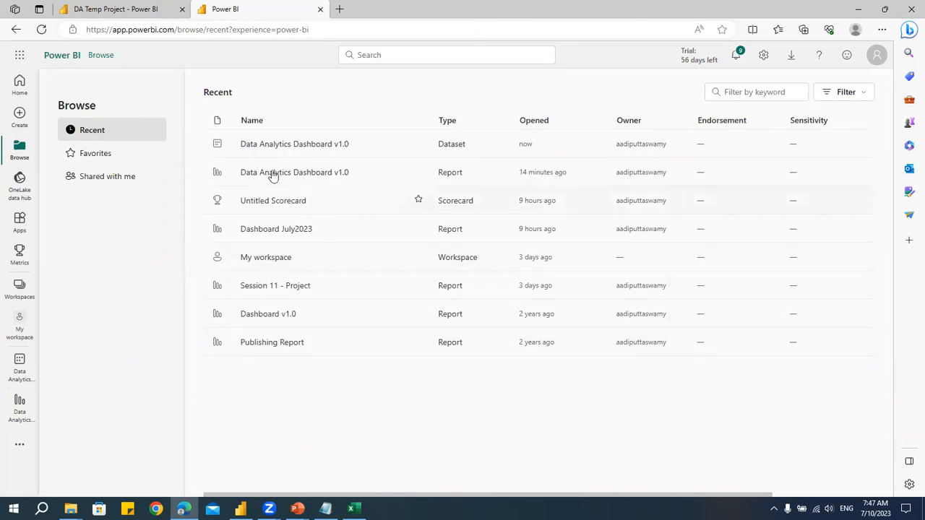
click(337, 144)
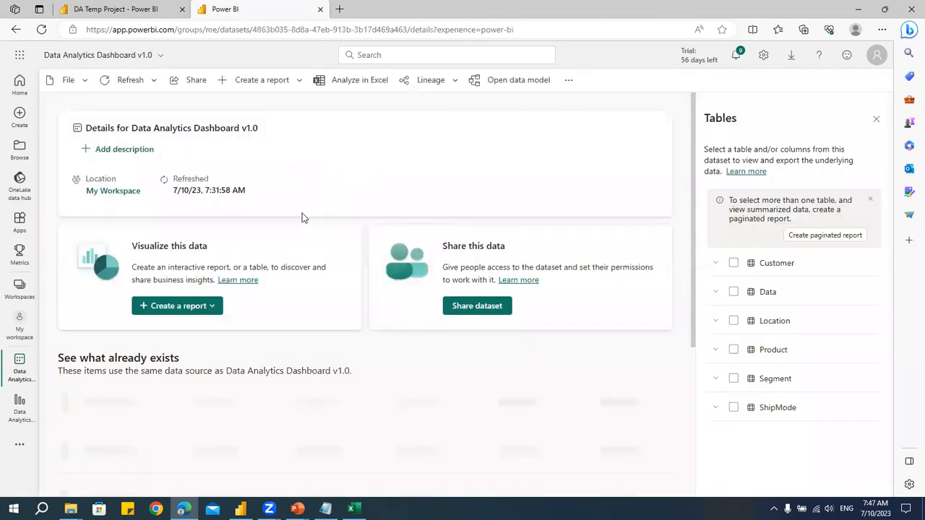
mouse_move(188, 452)
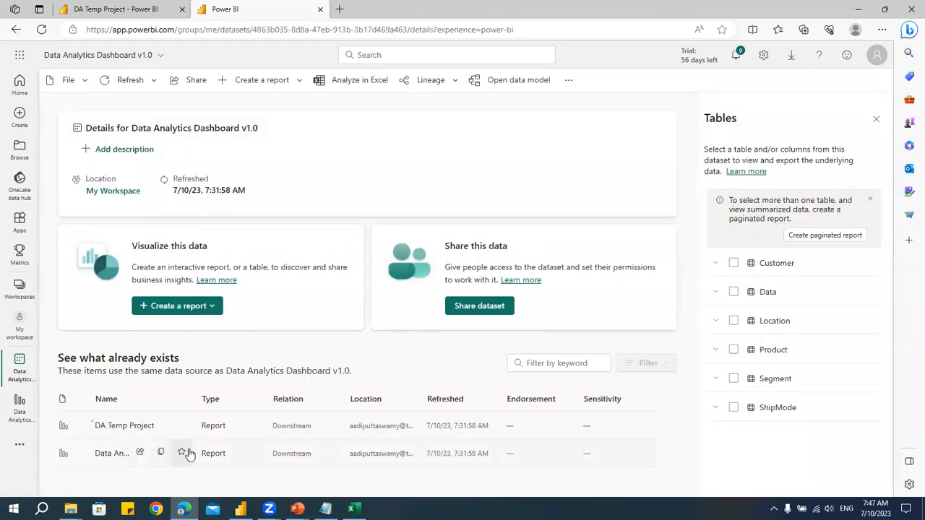
click(140, 453)
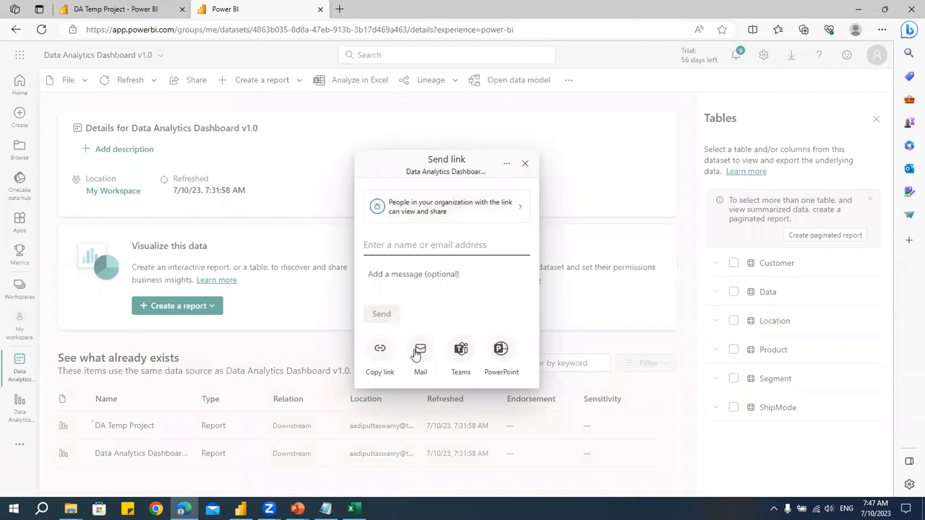
click(525, 163)
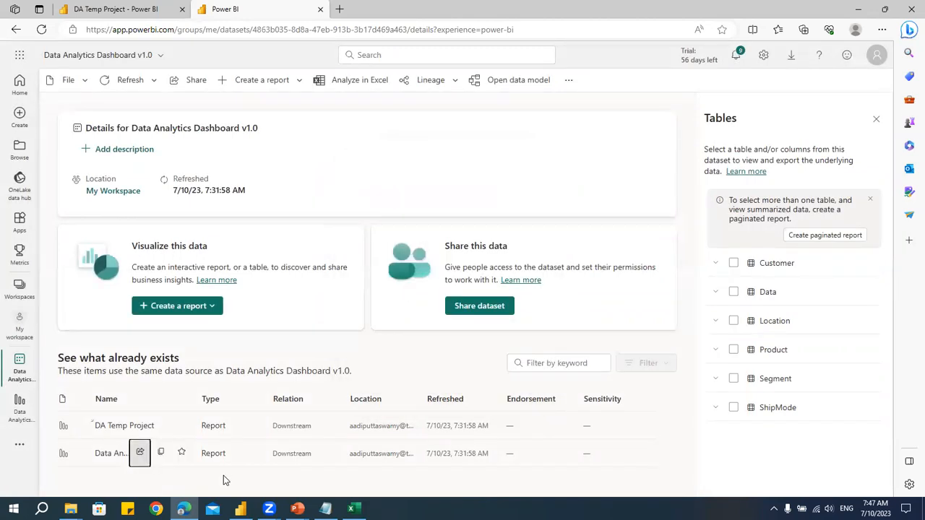
Open the related Data Analytics Dashboard v1.0 report and go back to its dataset details through the recent items
click(110, 453)
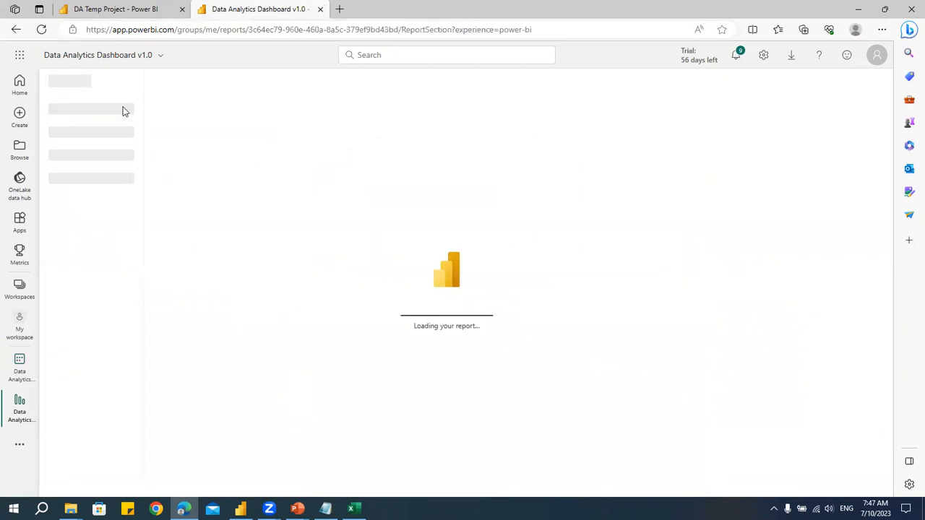
click(19, 149)
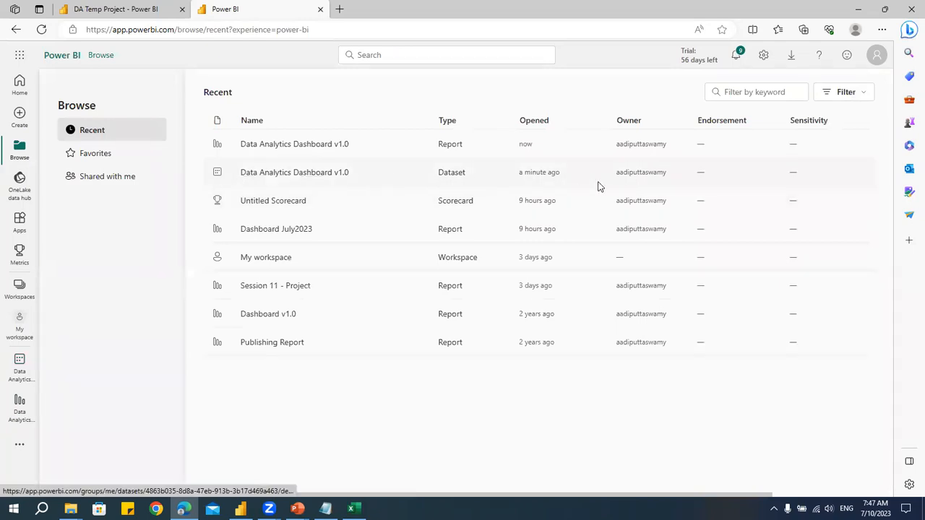
click(264, 173)
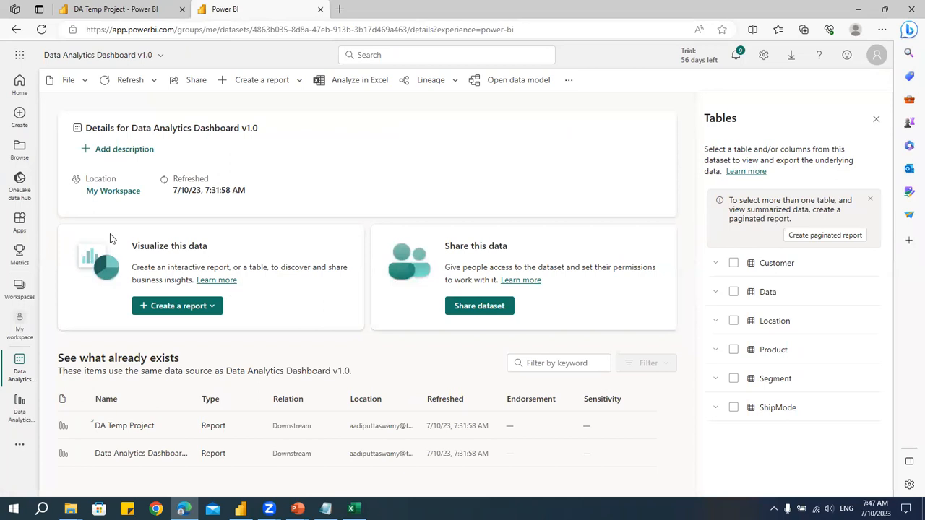
click(19, 150)
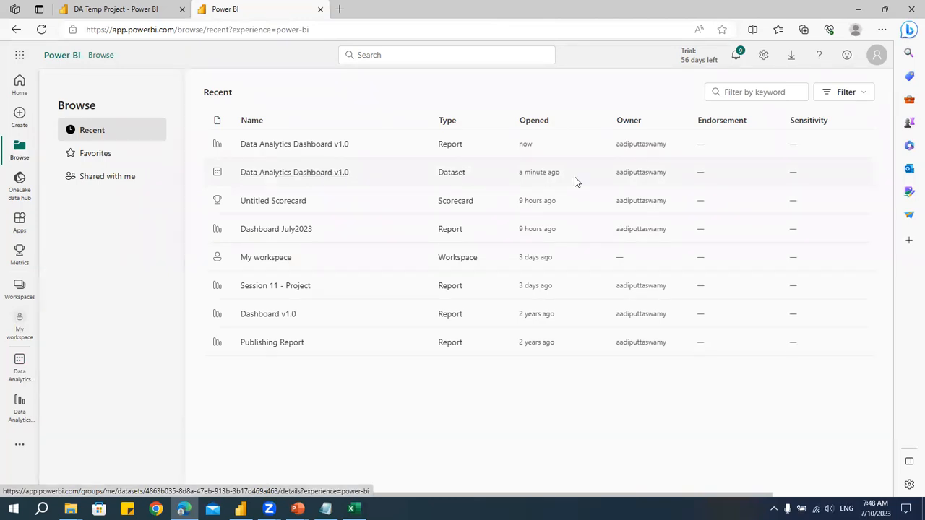
click(324, 173)
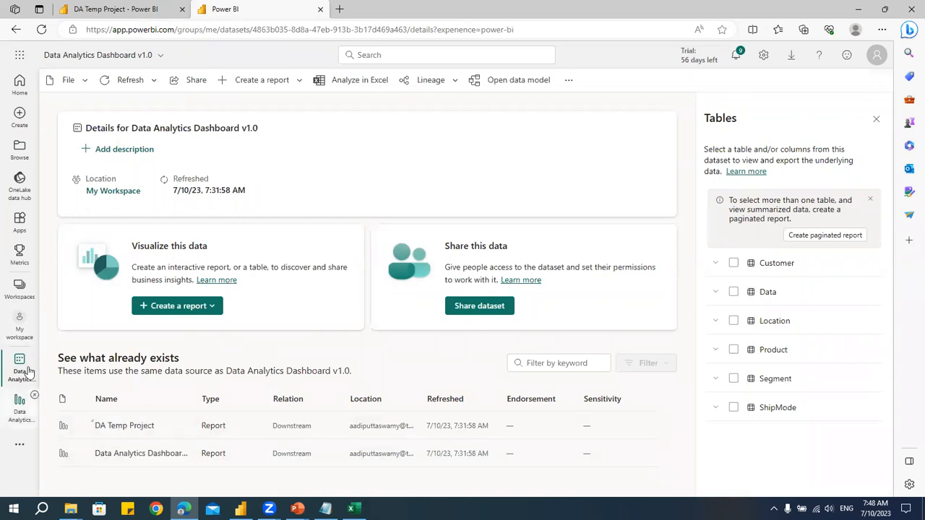
Open My workspace and refresh the Data Analytics Dashboard v1.0 dataset
click(20, 288)
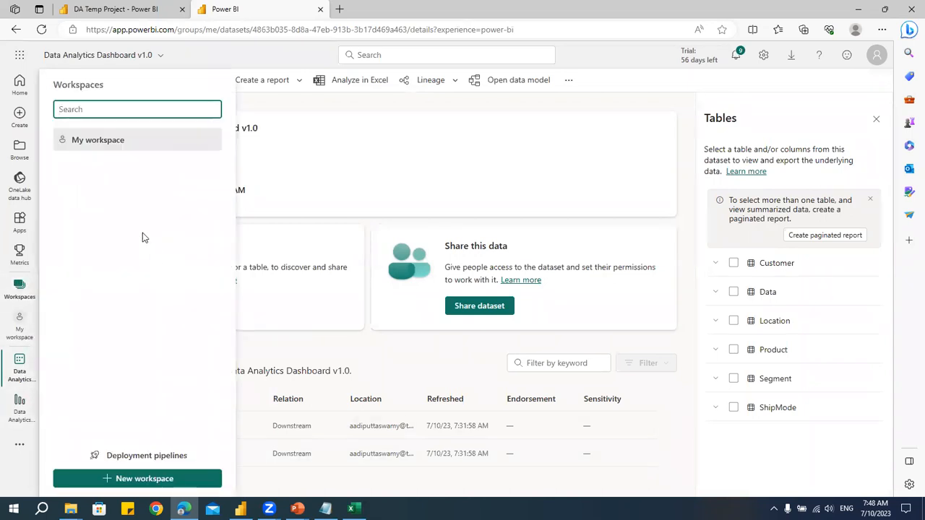
click(95, 139)
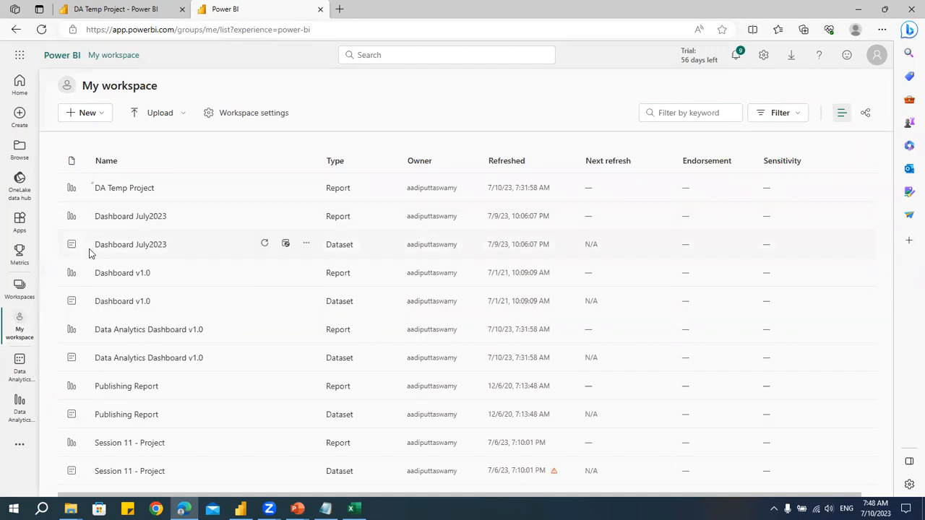
scroll(178, 388, down, 1)
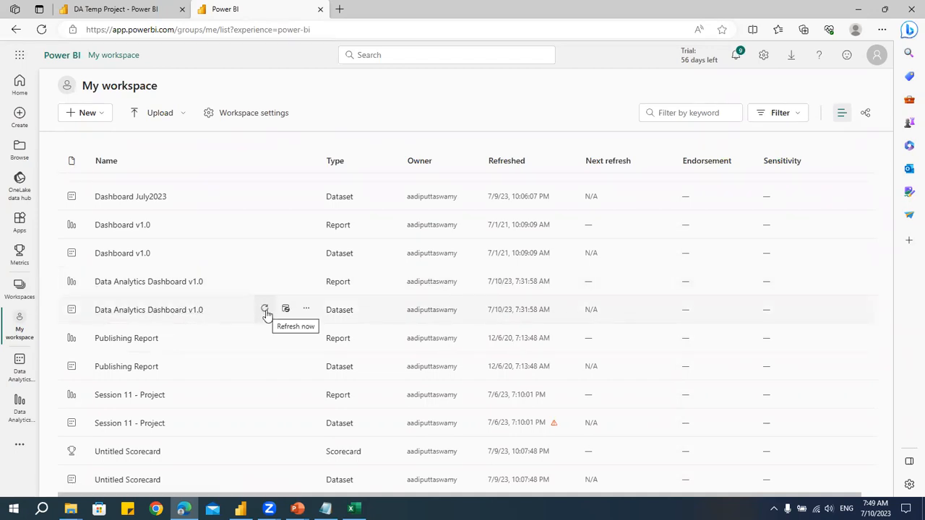
click(265, 311)
Open the settings of the Data Analytics Dashboard v1.0 dataset and examine its gateway connections
click(306, 310)
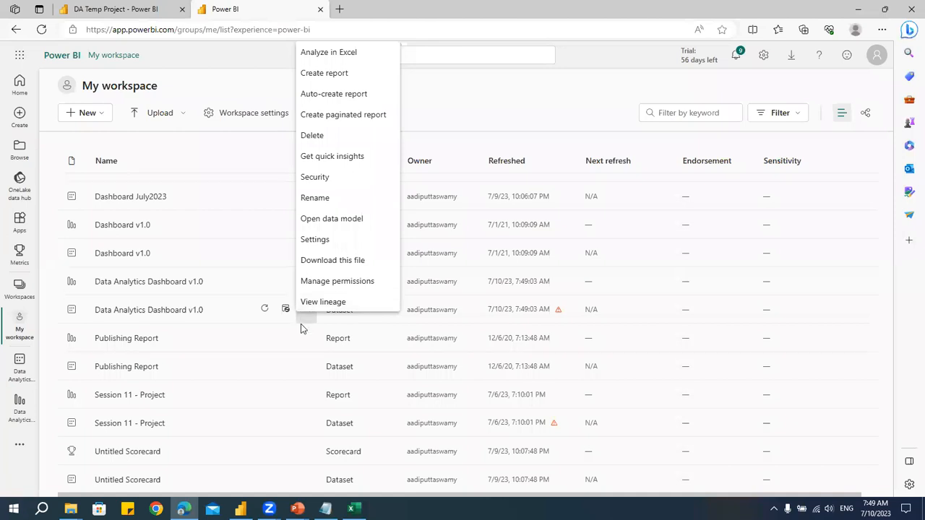
click(320, 243)
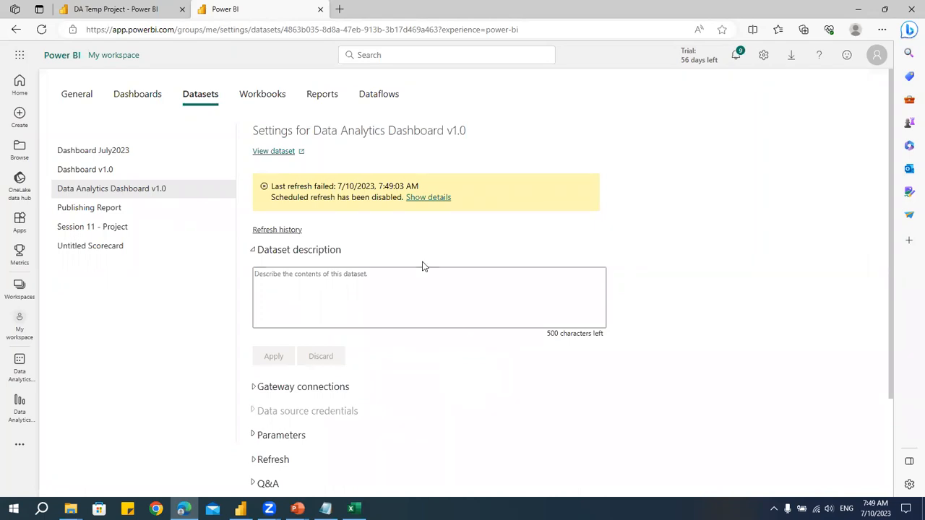
scroll(424, 267, down, 2)
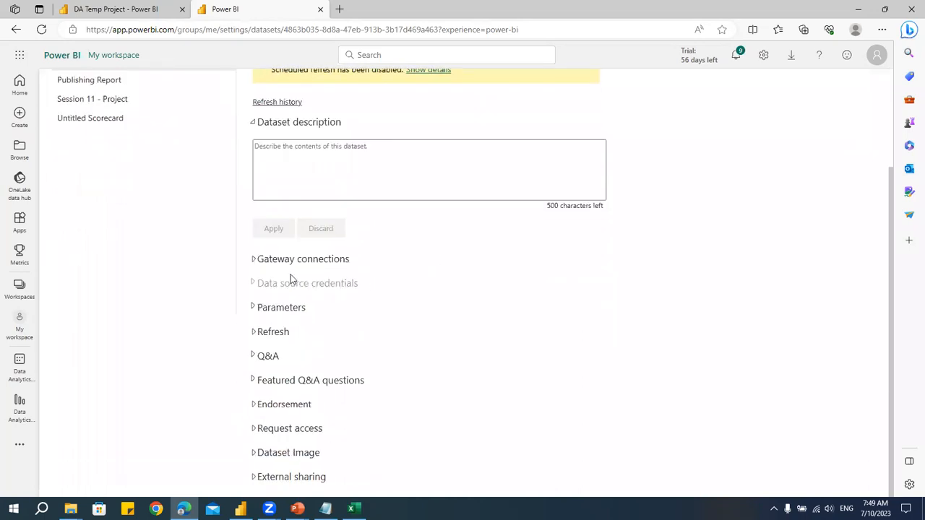
click(255, 261)
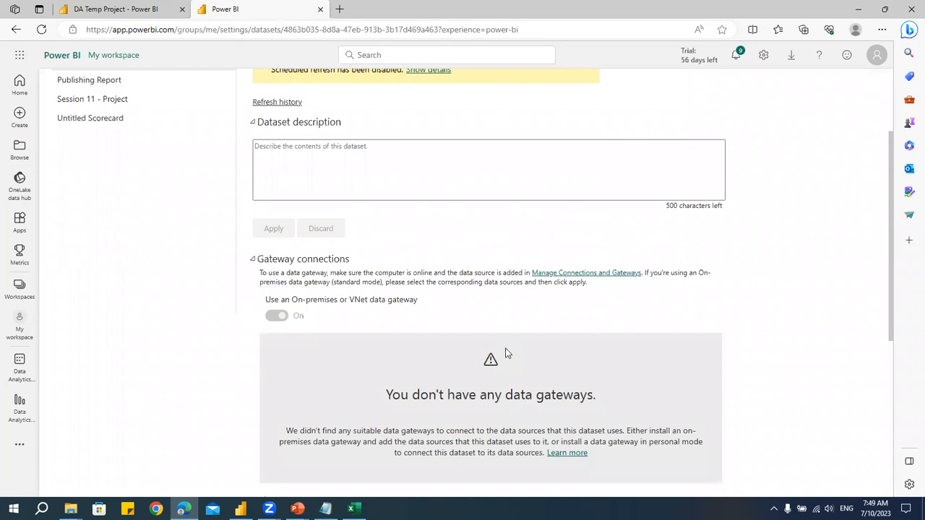
scroll(504, 351, down, 2)
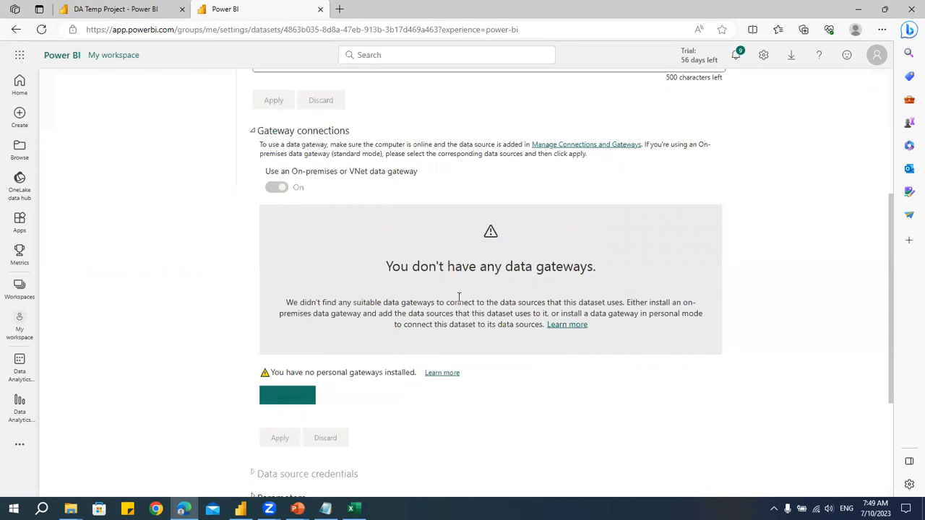
scroll(476, 269, up, 1)
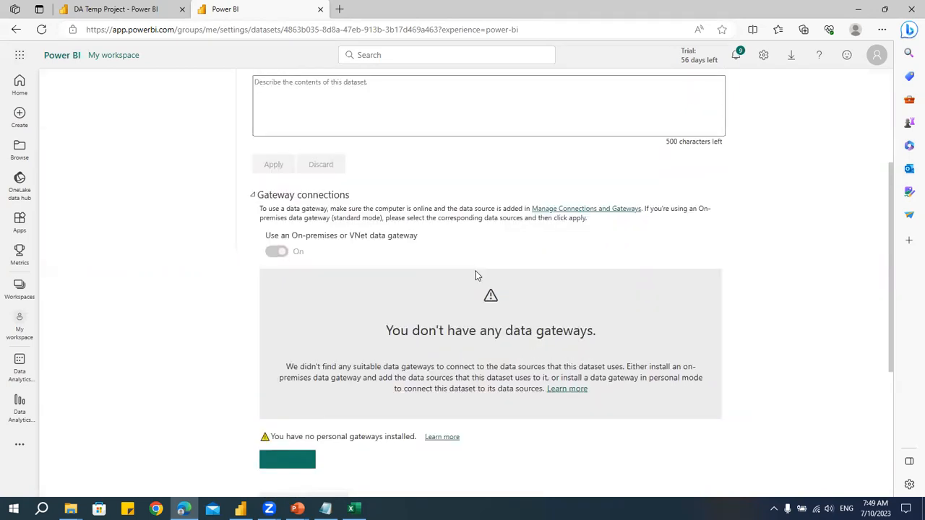
scroll(477, 275, up, 1)
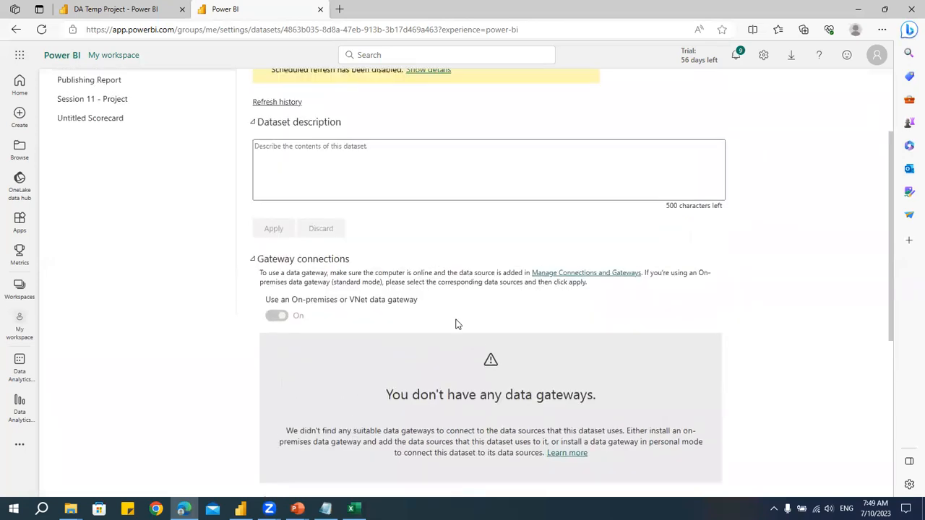
Collapse the dataset description and expand the Parameters and Refresh sections in the Data Analytics Dashboard v1.0 dataset settings
scroll(306, 223, up, 1)
click(257, 189)
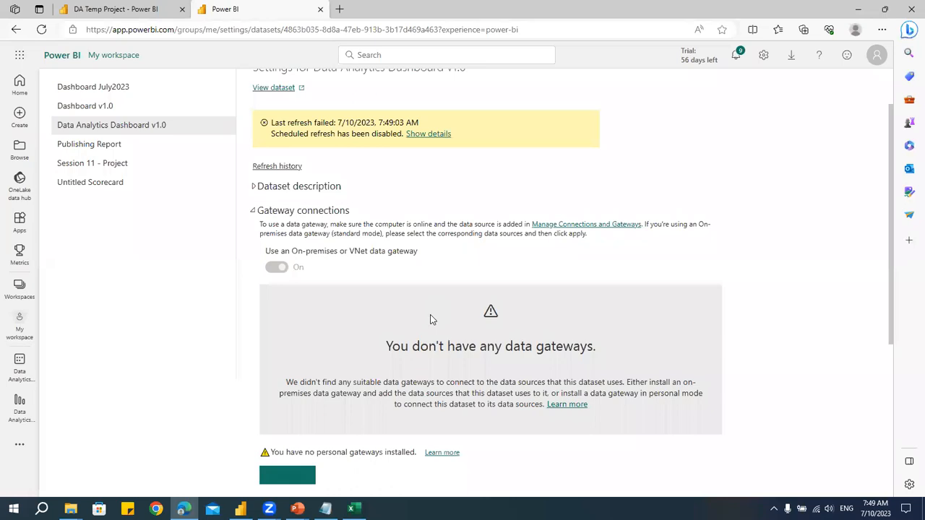
scroll(440, 325, up, 1)
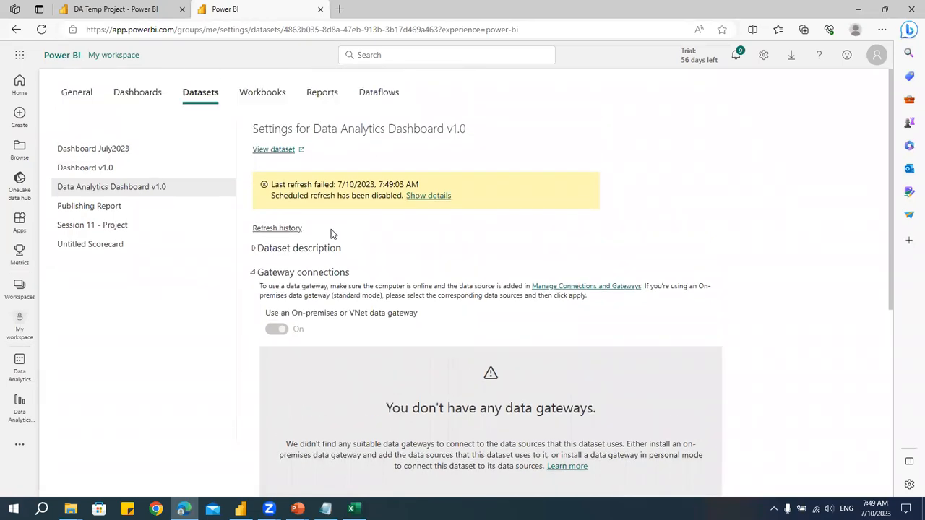
scroll(446, 333, down, 3)
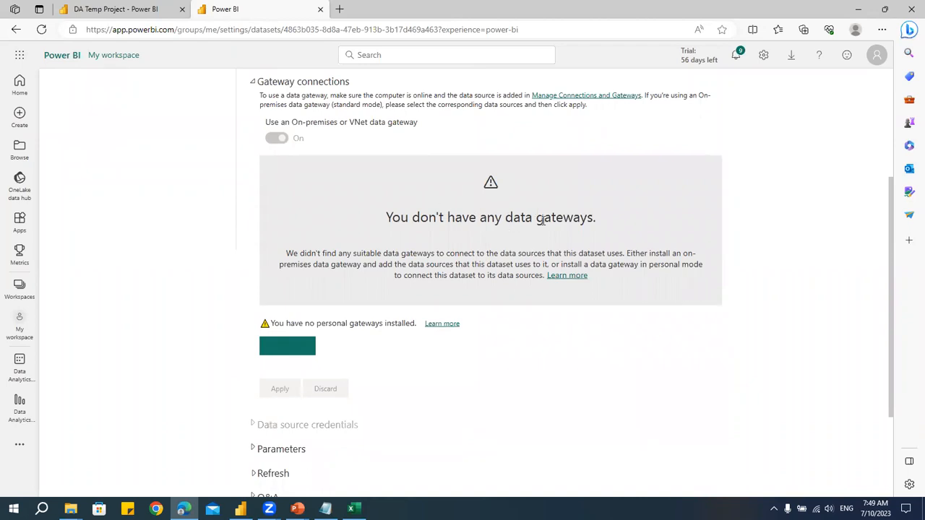
scroll(542, 220, down, 2)
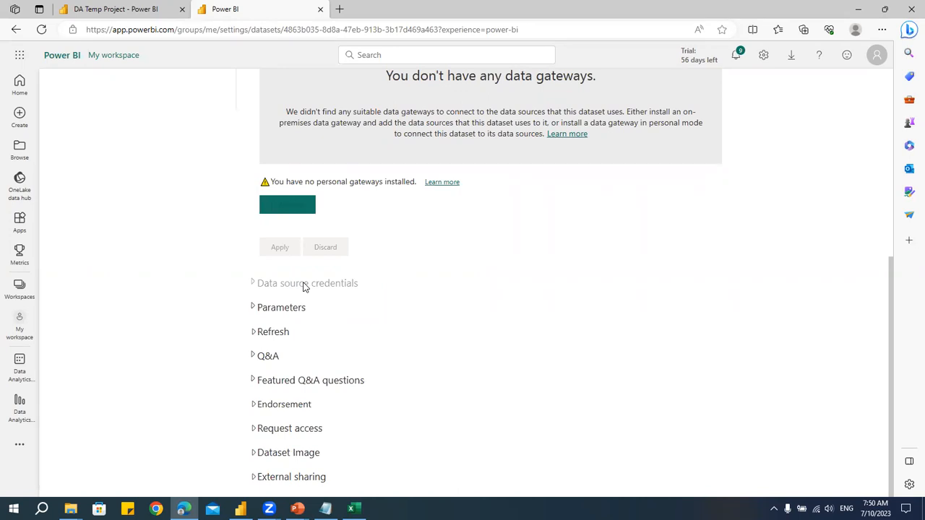
click(257, 309)
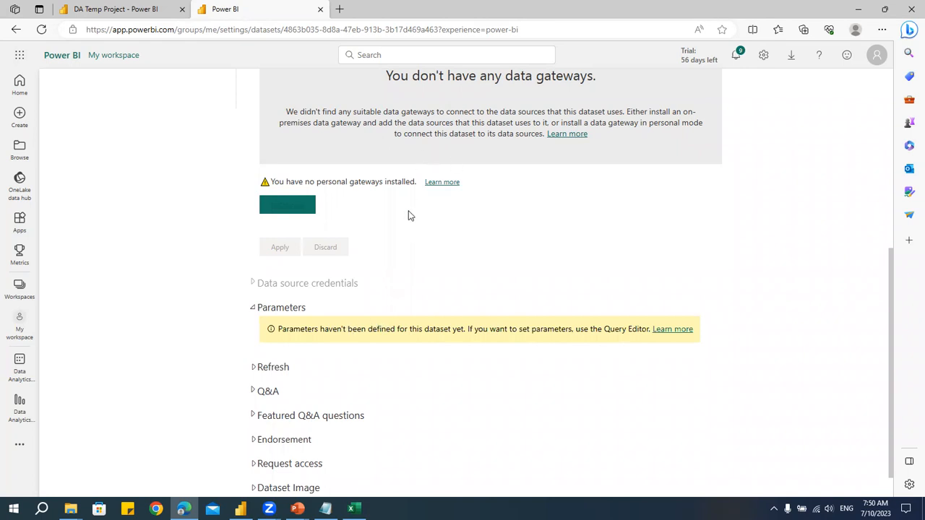
scroll(369, 362, down, 1)
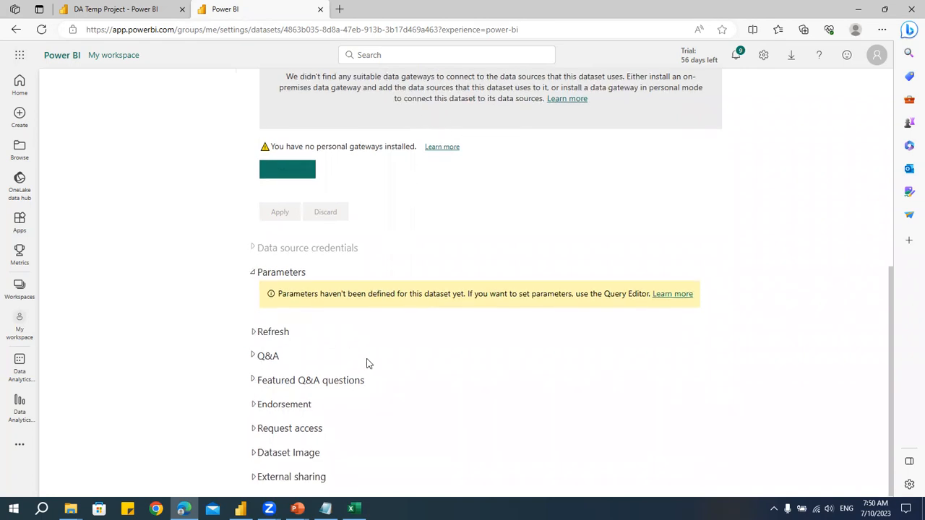
click(254, 332)
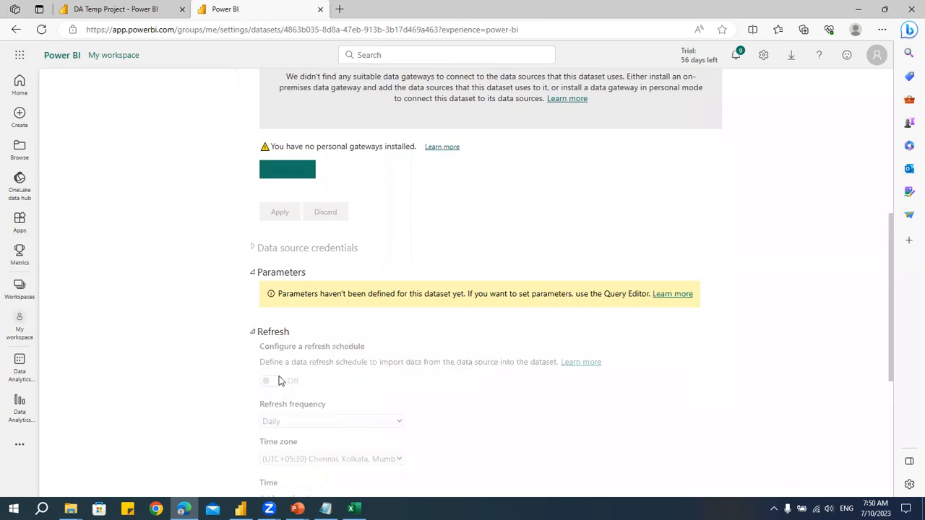
Examine the gateway connections together with the refresh schedule options of the Data Analytics Dashboard v1.0 dataset
scroll(371, 295, up, 5)
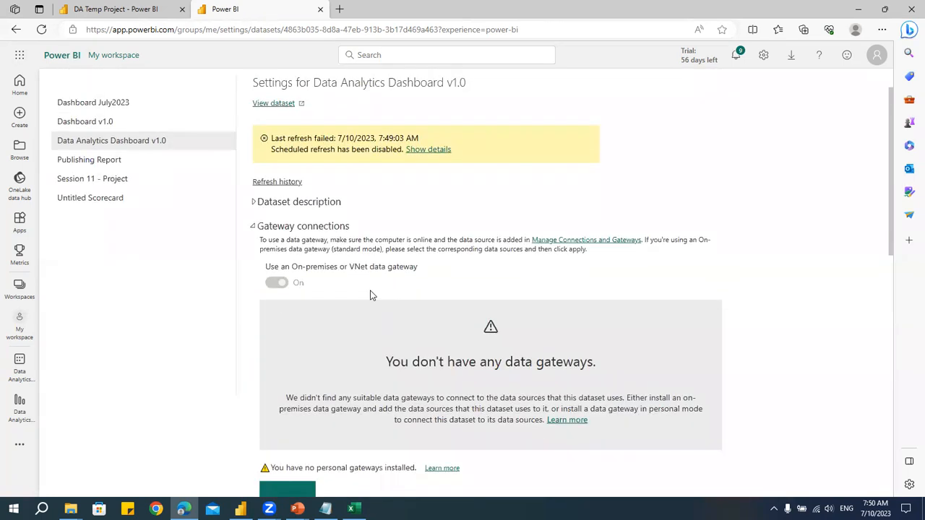
scroll(394, 336, down, 4)
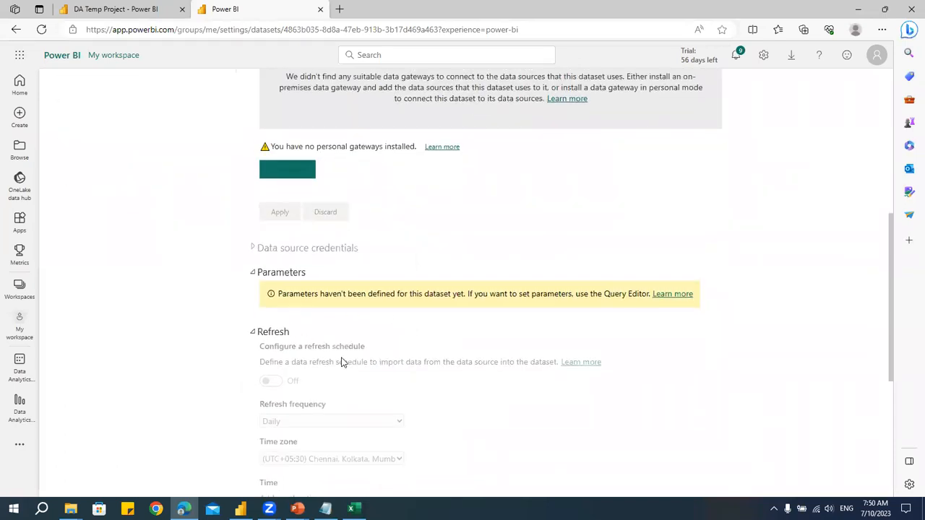
scroll(342, 361, up, 5)
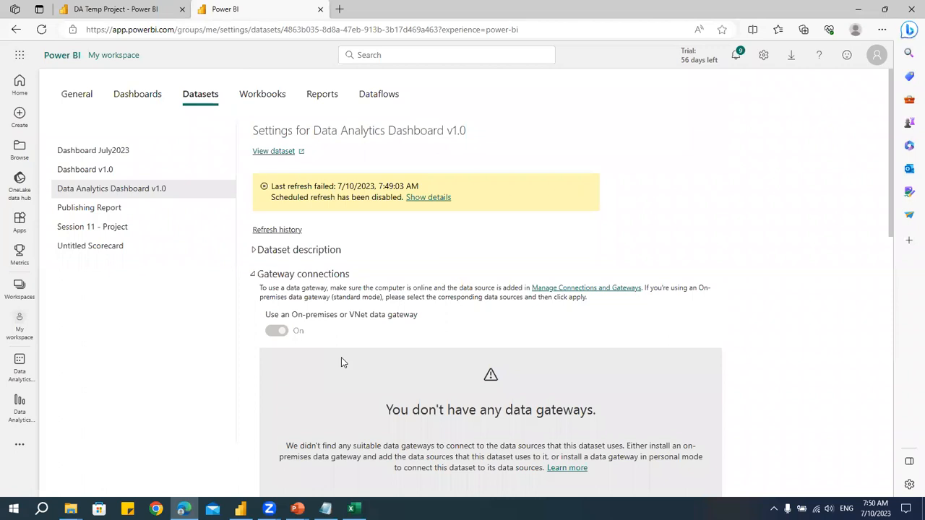
scroll(342, 362, down, 5)
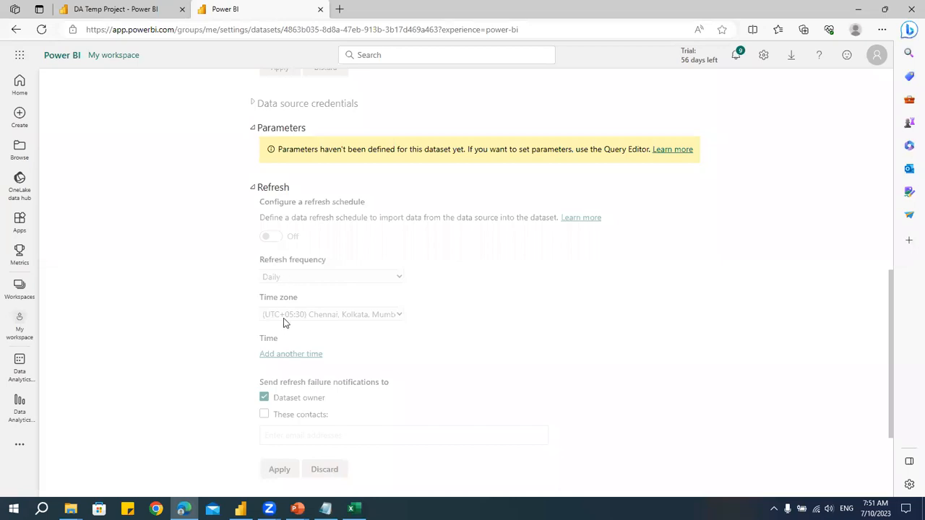
scroll(283, 322, up, 4)
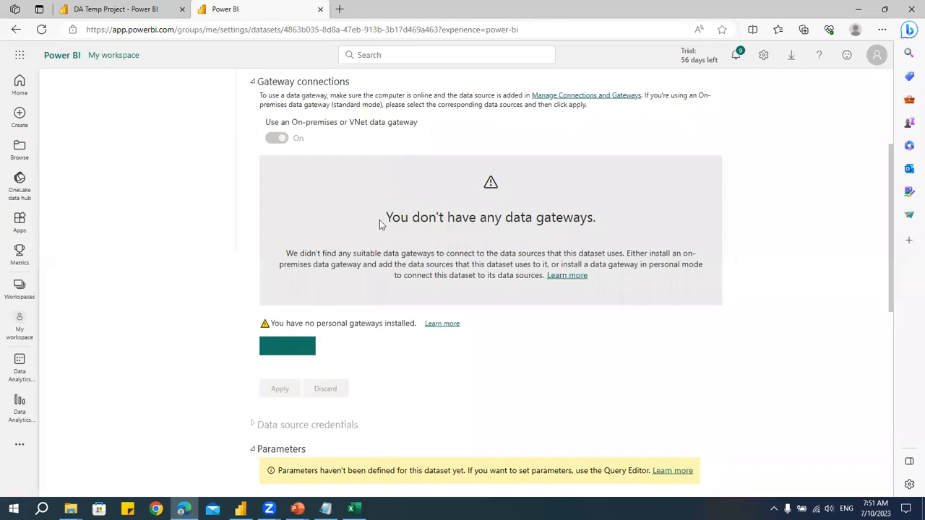
scroll(412, 347, up, 3)
scroll(412, 347, down, 3)
scroll(458, 238, down, 3)
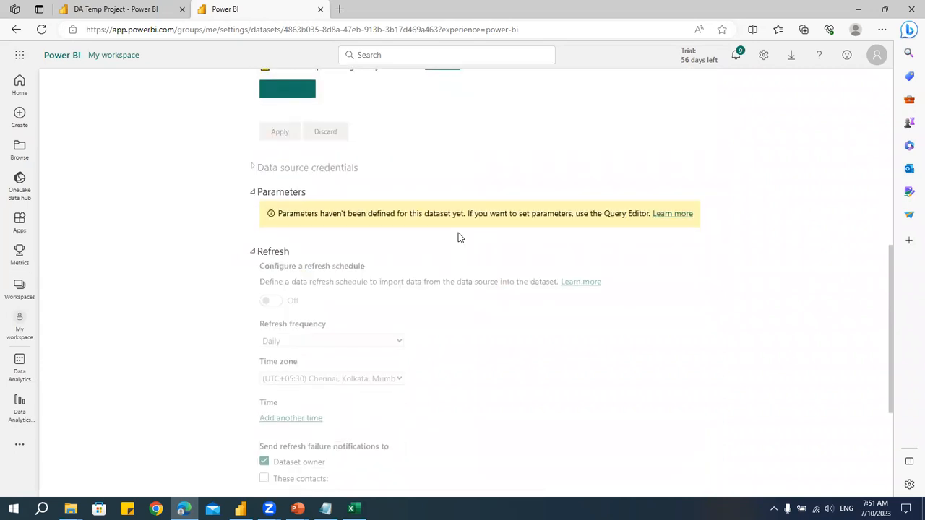
scroll(445, 318, up, 3)
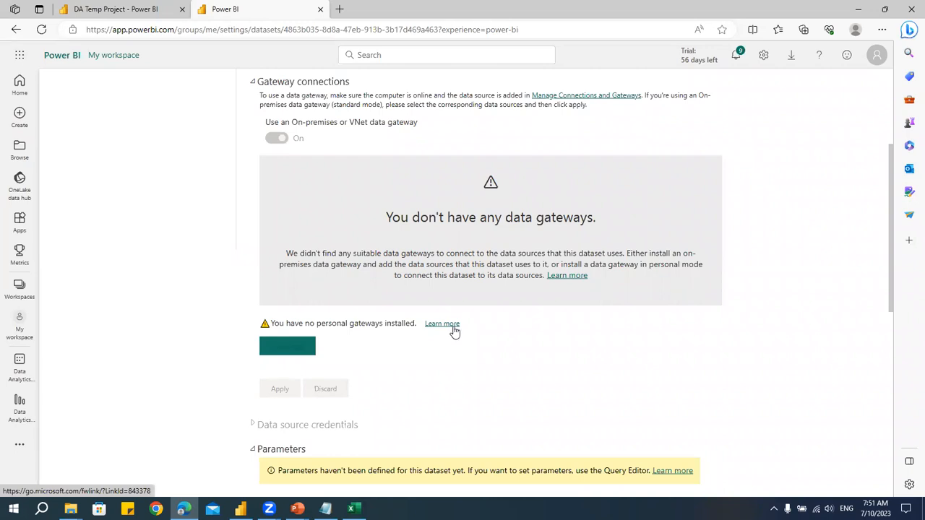
scroll(456, 331, down, 3)
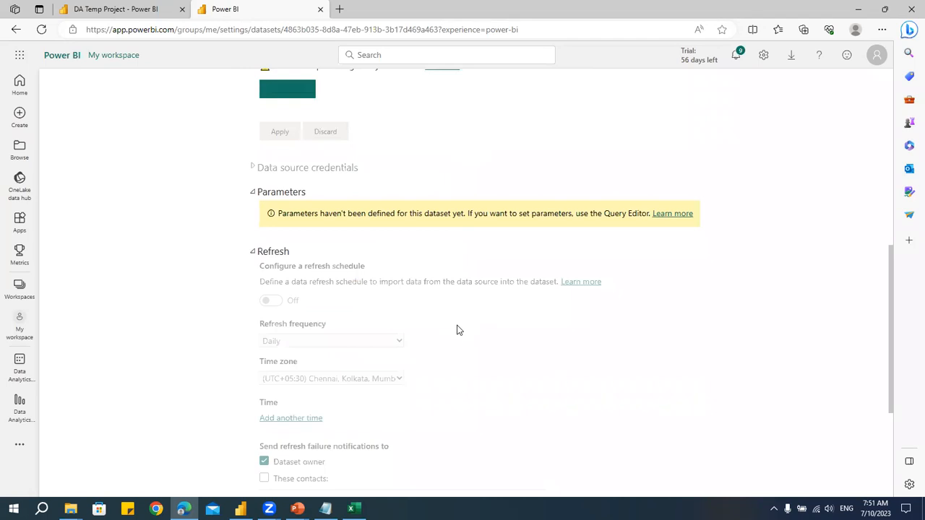
Open the Data Analytics Dashboard v1.0 dataset details, and return to My workspace to look through its reports and datasets
click(22, 369)
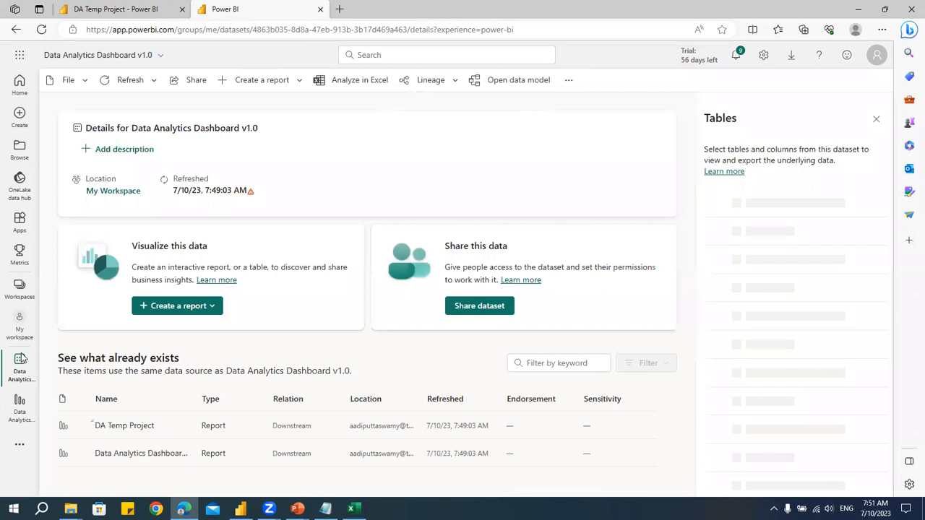
click(19, 331)
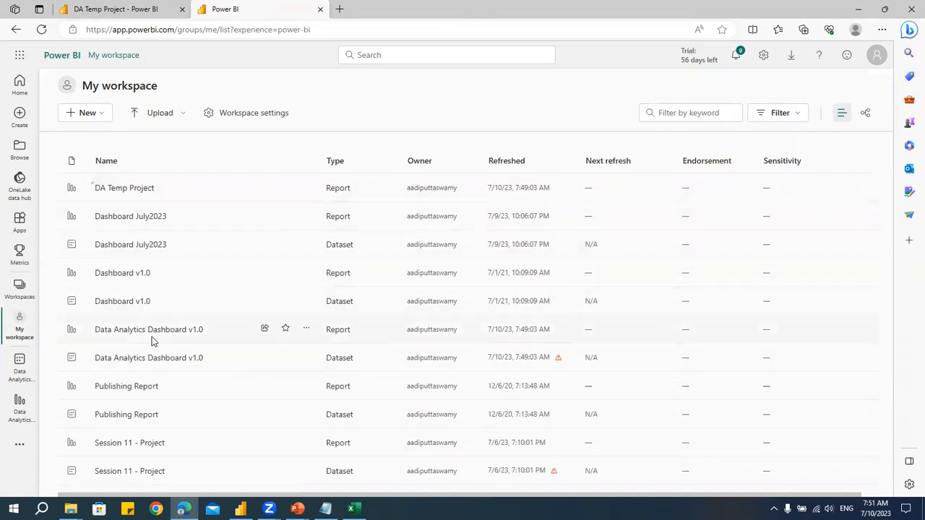
scroll(153, 341, down, 1)
scroll(148, 310, up, 1)
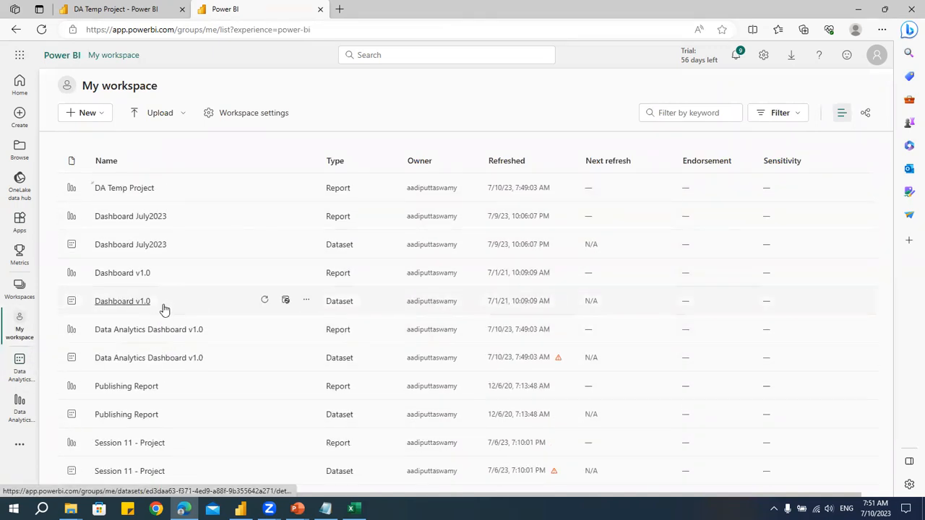
Browse the recent items in Power BI service and compare them with the recent reports list in Power BI Desktop
click(20, 150)
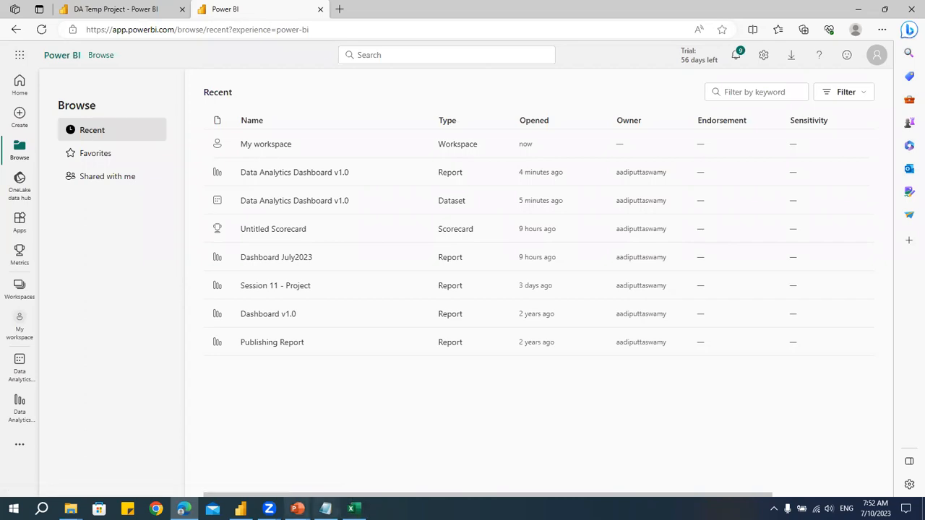
click(240, 508)
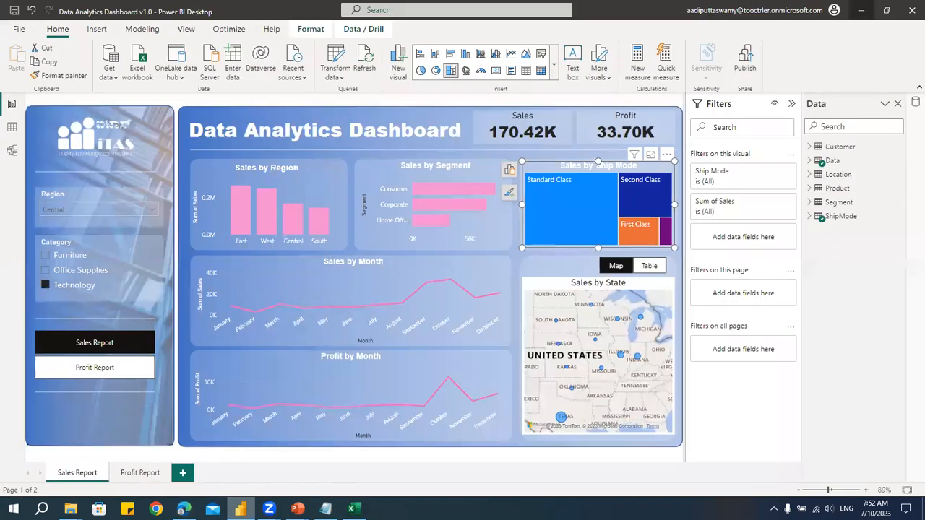
click(19, 29)
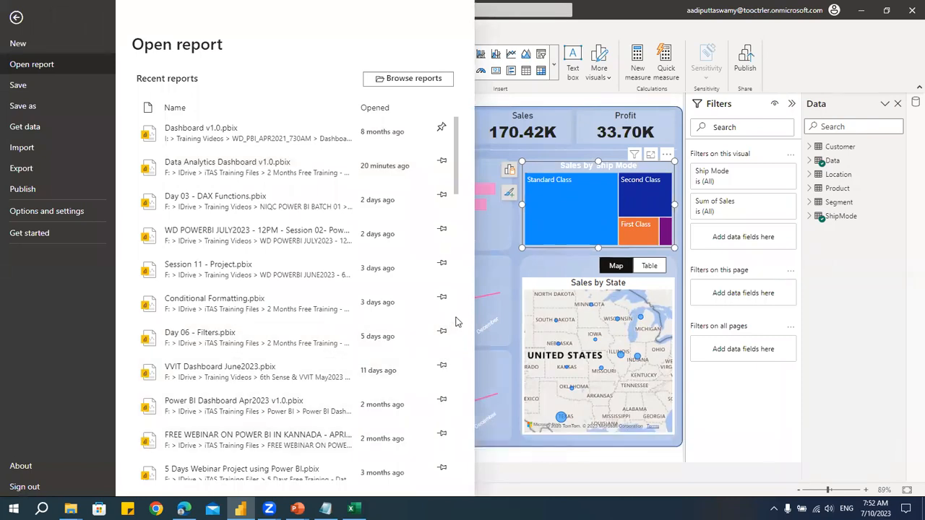
key(alt+Tab)
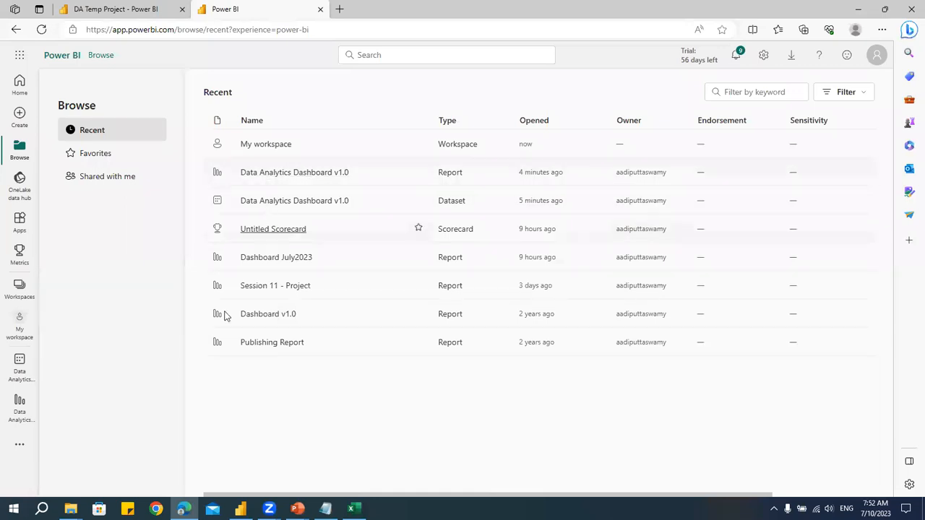
key(alt+Tab)
key(alt+Tab)
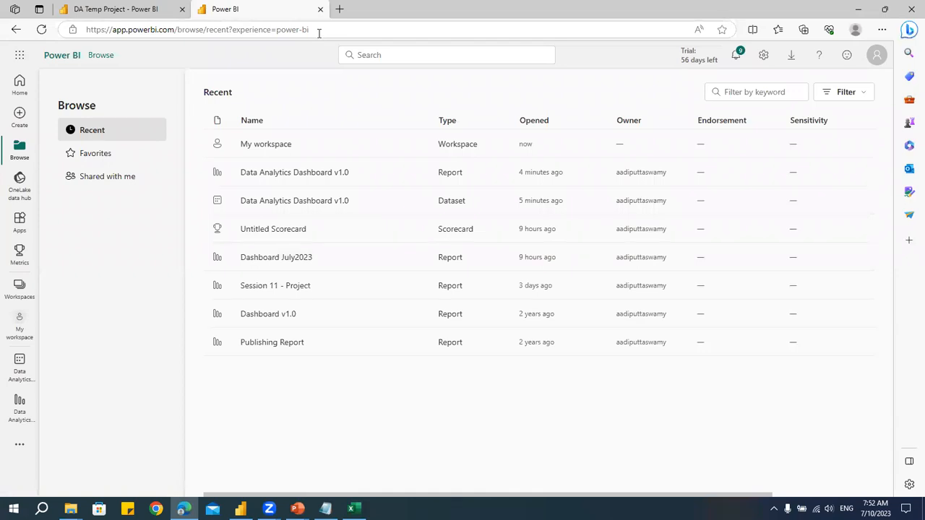
Mark the Data Analytics Dashboard v1.0 report as a favorite, and view the Favorites and Shared with me lists
mouse_move(291, 181)
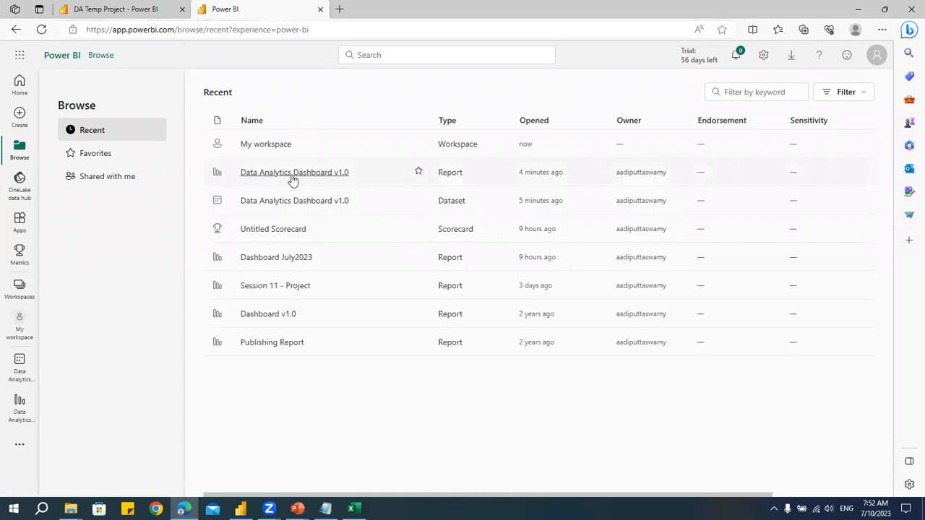
click(418, 173)
click(100, 156)
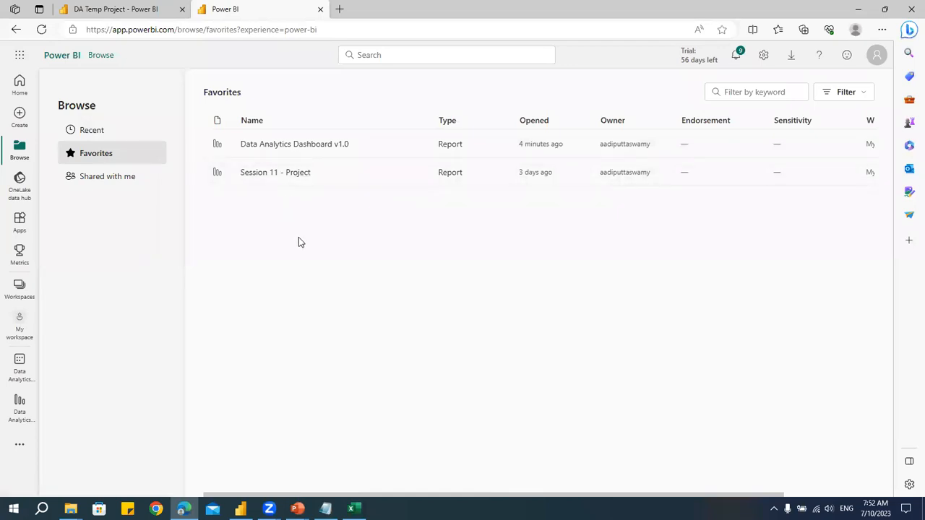
click(136, 178)
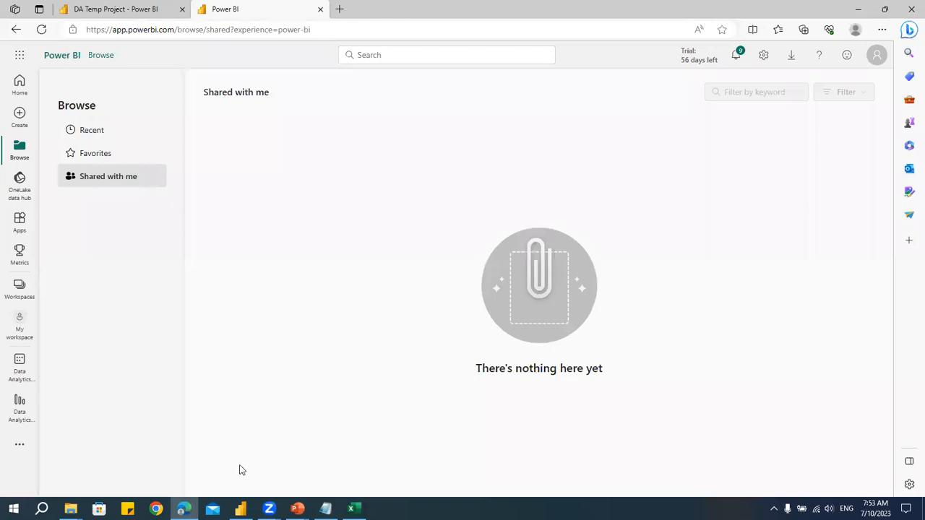
Switch to Power BI Desktop, close the recent reports list and deselect the Sales by Ship Mode visual
click(240, 509)
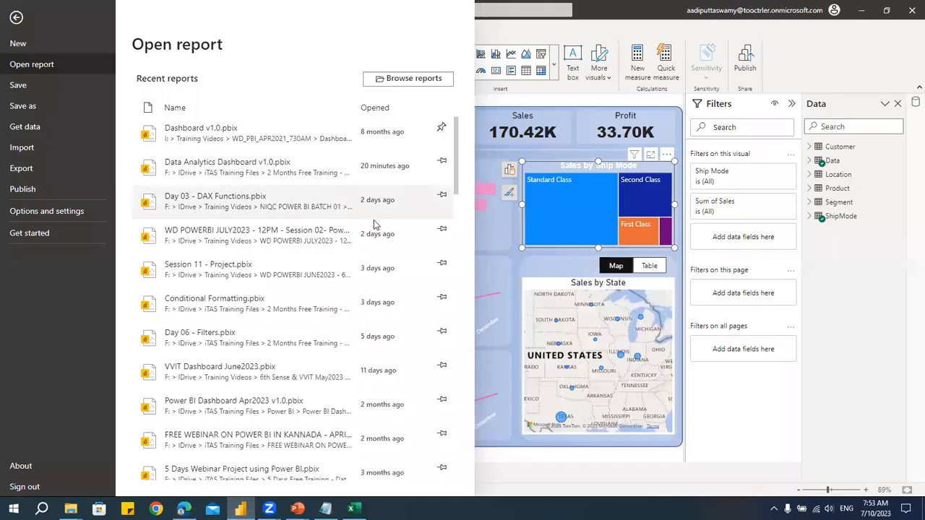
key(Escape)
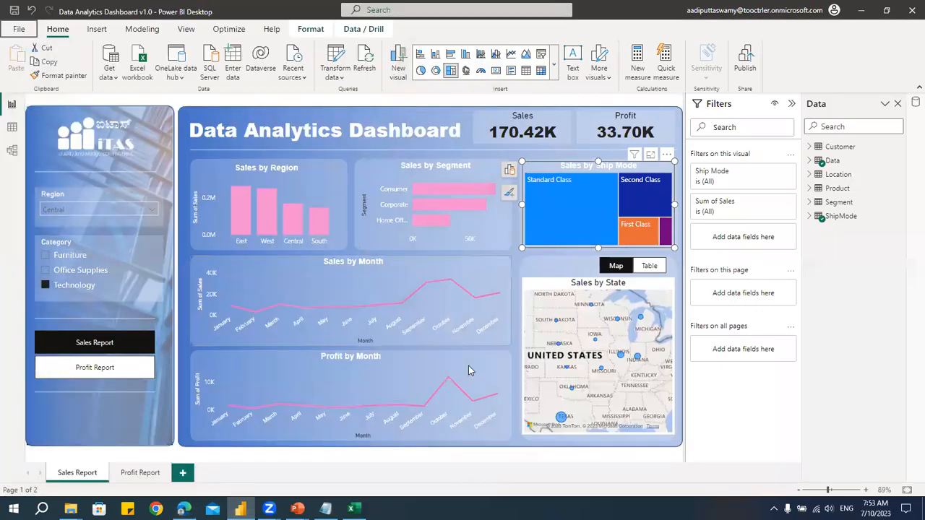
click(405, 460)
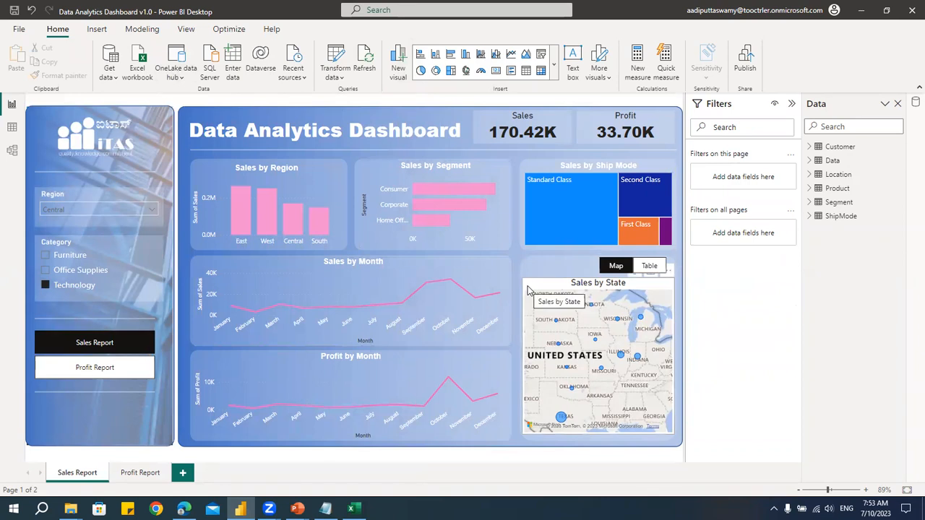
Switch back to Power BI service in the browser and view its Home page alongside the report in Power BI Desktop
key(alt+Tab)
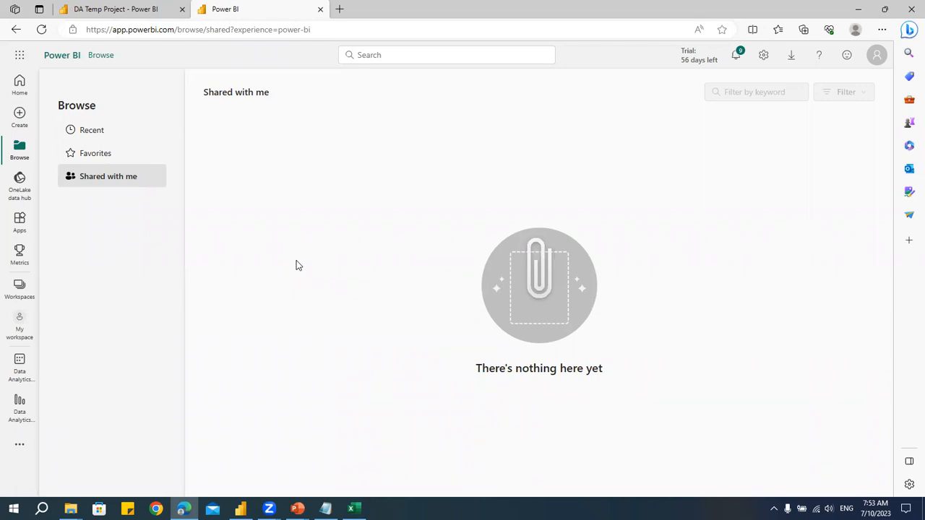
key(alt+Tab)
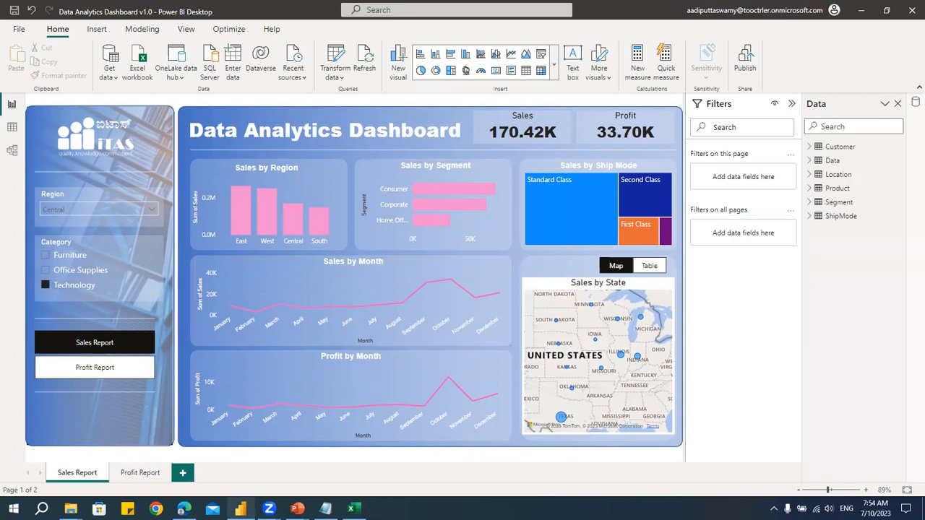
click(183, 509)
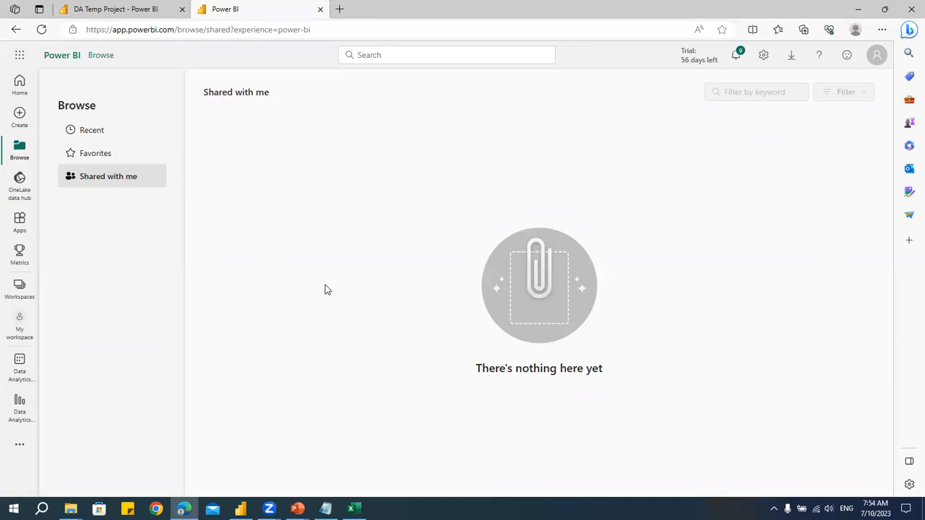
click(20, 86)
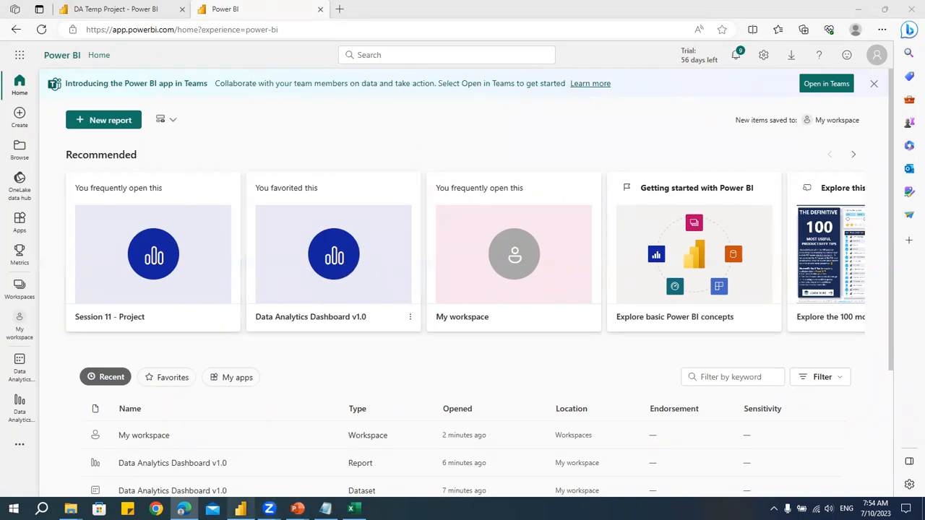
click(241, 509)
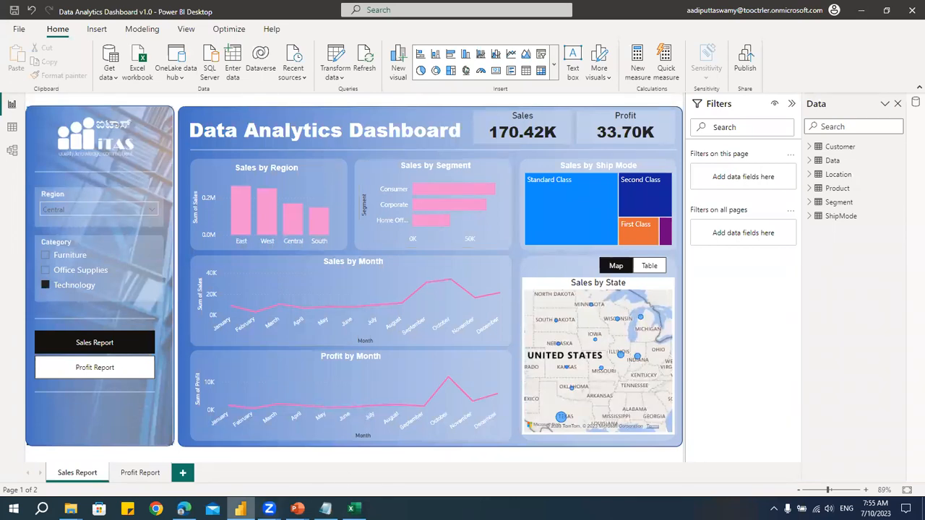
click(185, 509)
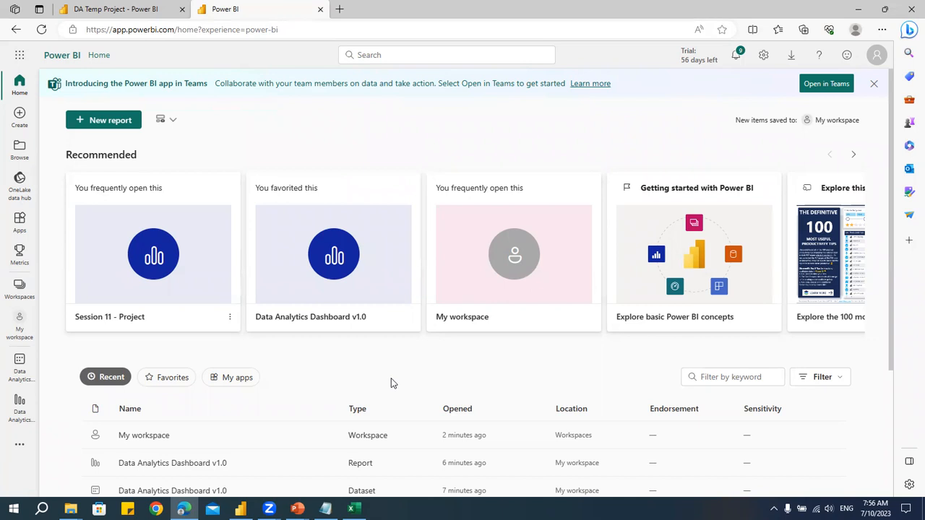
Switch to Power BI Desktop and view the Profit by Month and Sales by Month charts on the Sales Report page
click(240, 508)
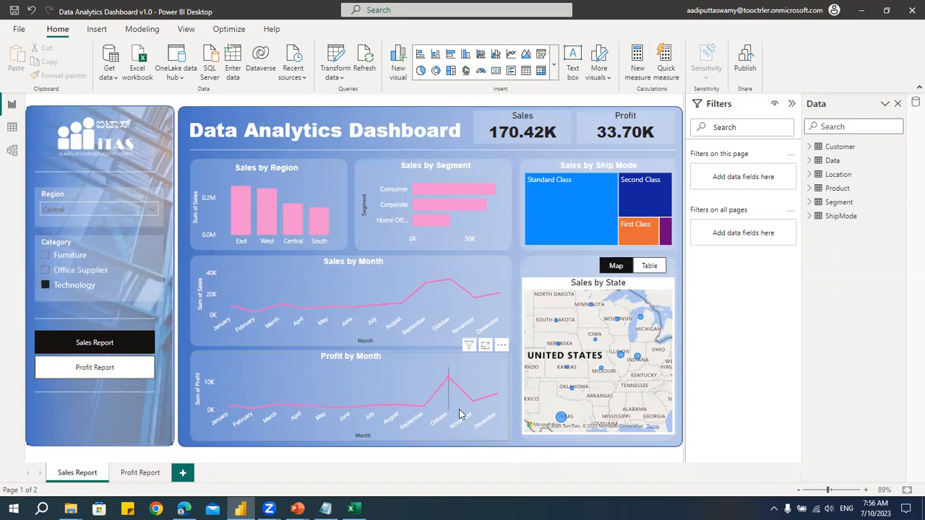
mouse_move(464, 407)
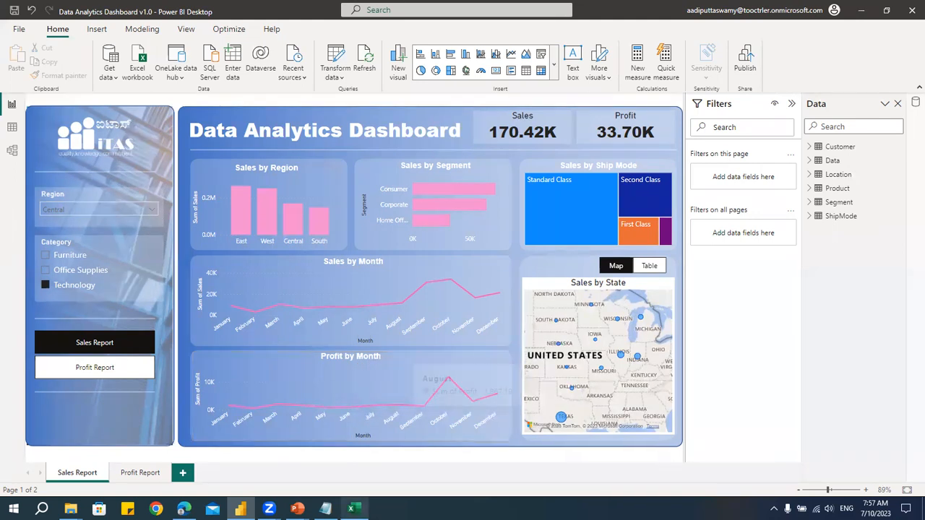
mouse_move(351, 508)
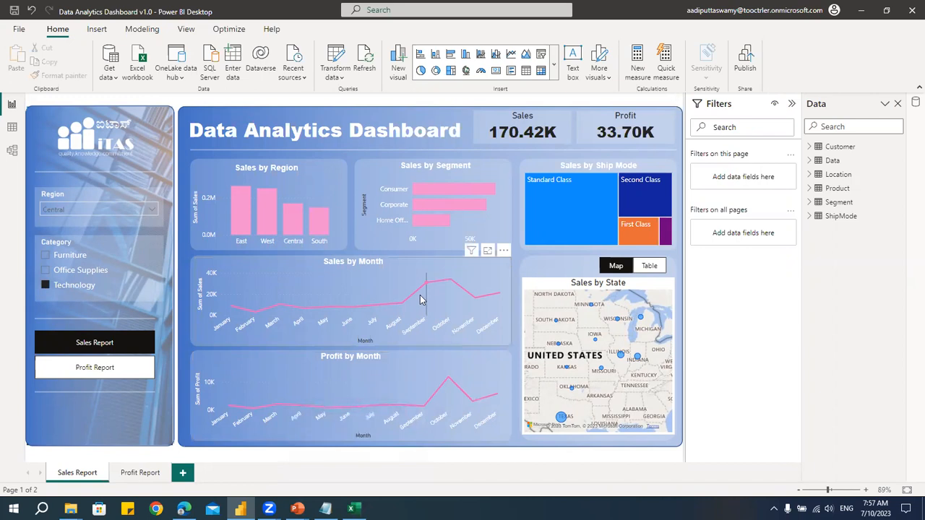
mouse_move(421, 296)
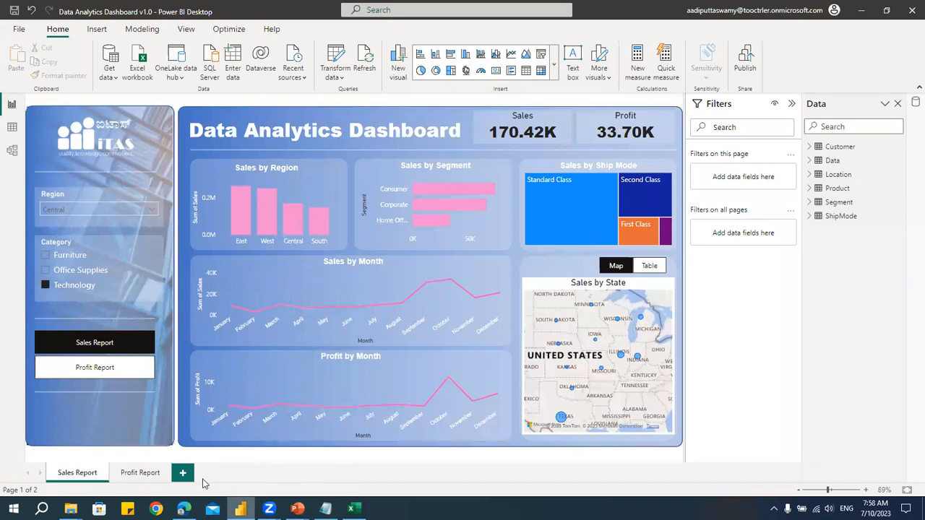
Open Links.txt from the Day 10 folder and select the Certificate of Completion - Power BI heading with its link
mouse_move(72, 508)
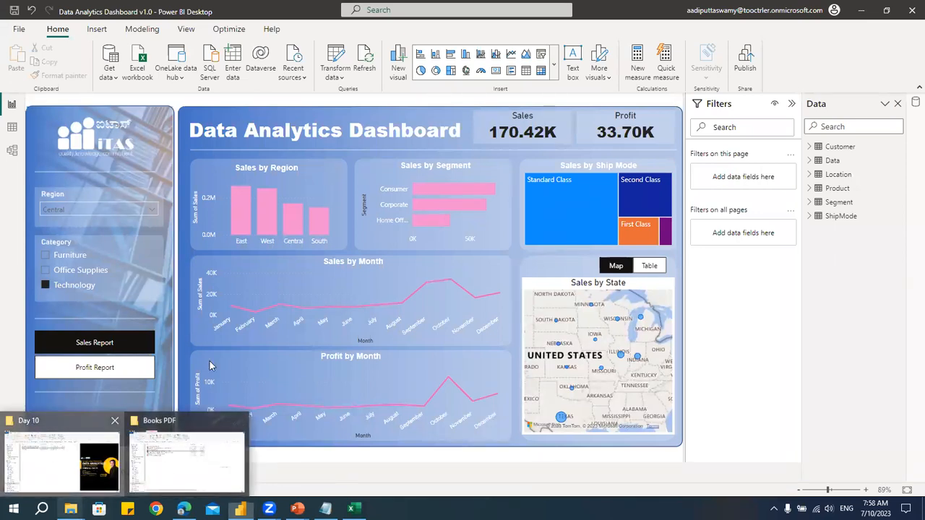
click(46, 469)
double_click(172, 153)
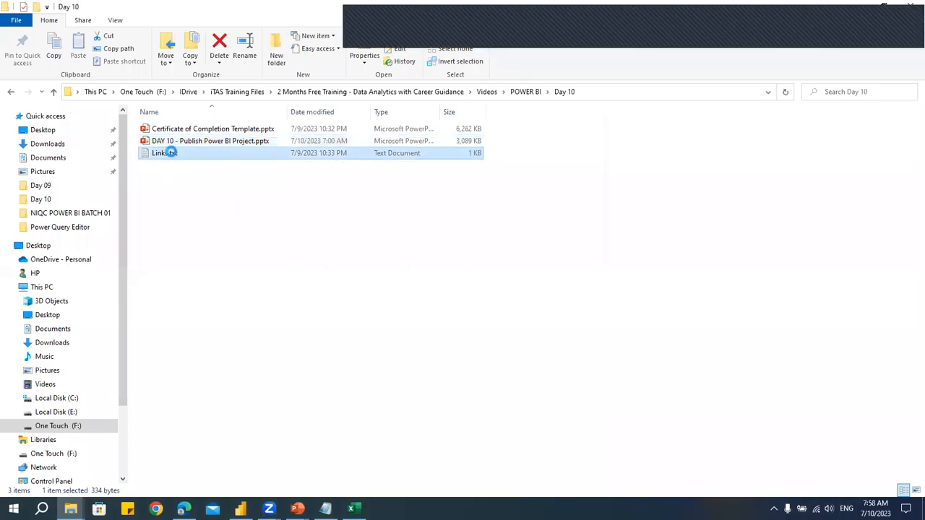
click(231, 97)
click(265, 99)
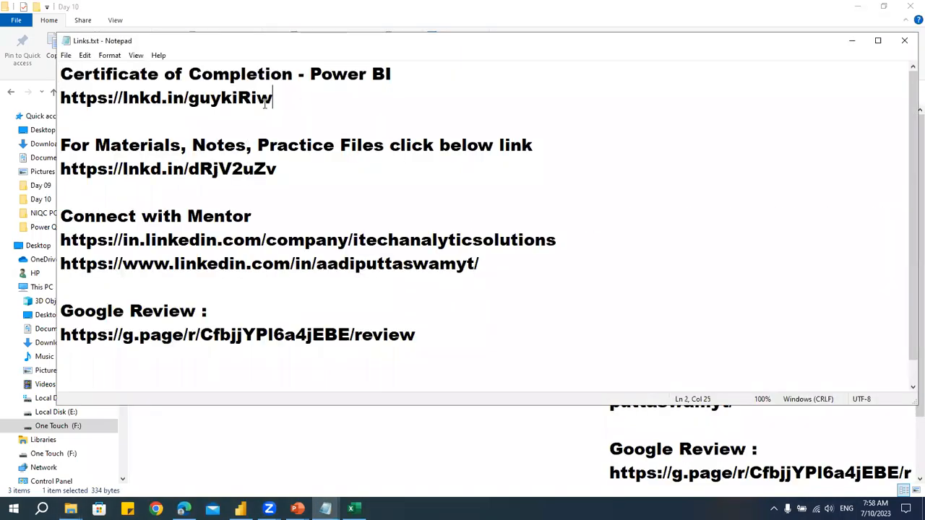
drag(266, 101, 32, 72)
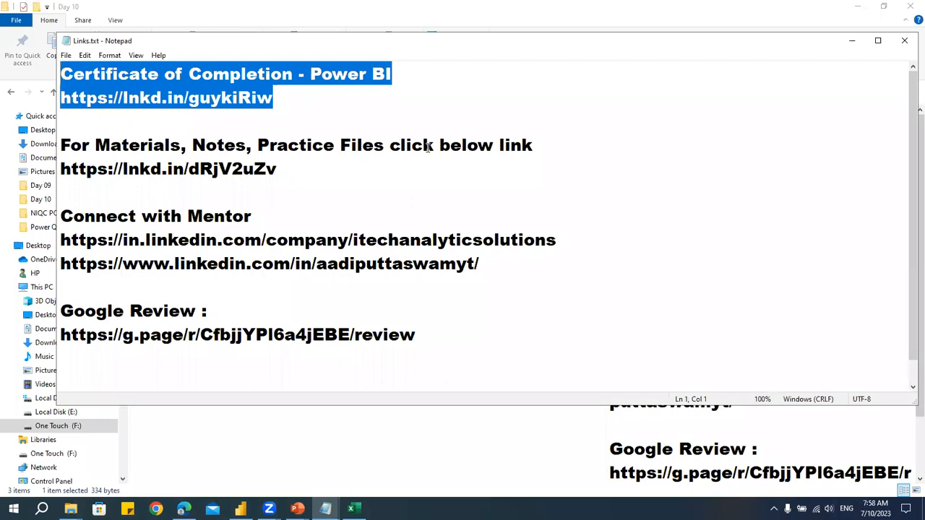